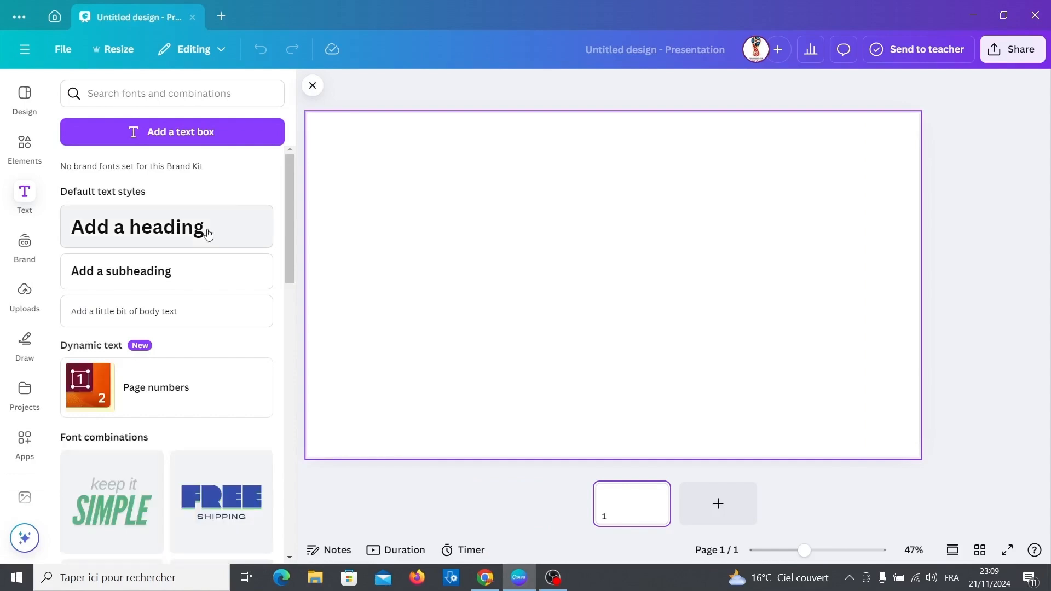
- Add a heading reading "NBA" to the blank page and enlarge it to a font size of about 403
click(206, 228)
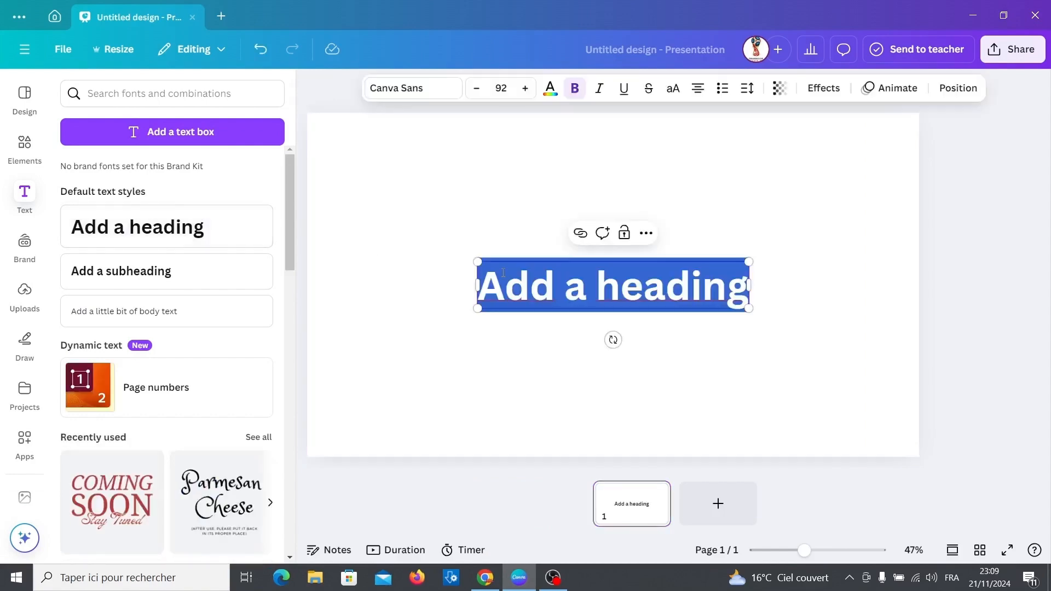
text(NBA)
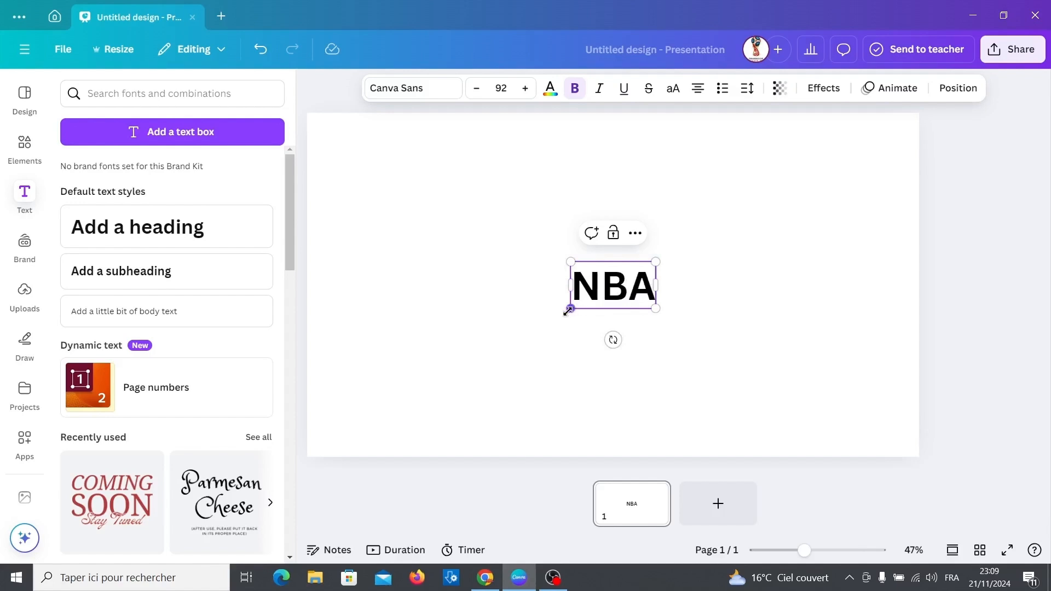
drag(569, 309, 415, 394)
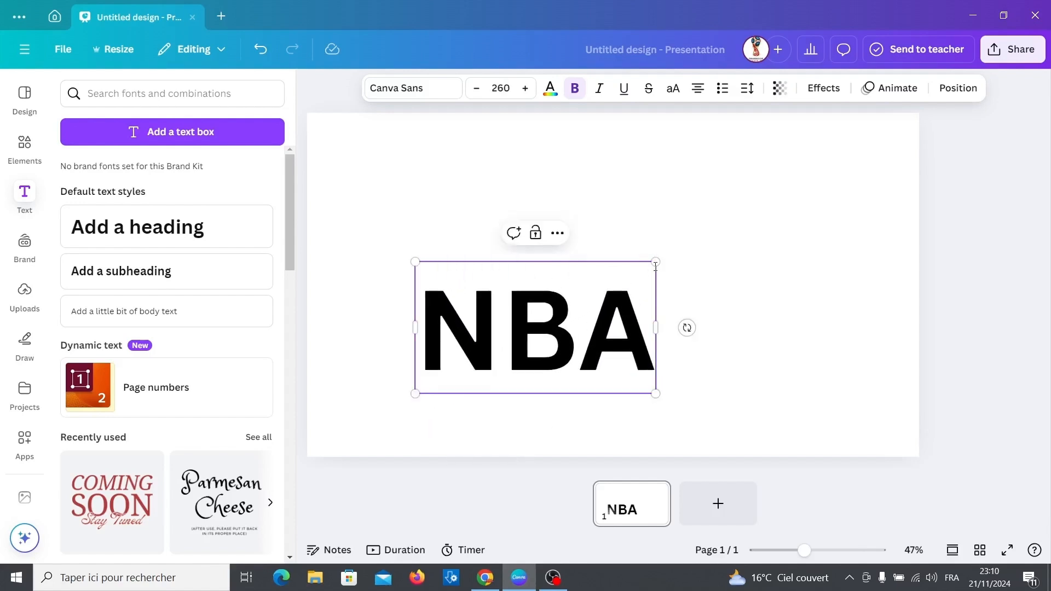
drag(656, 264, 766, 159)
click(790, 354)
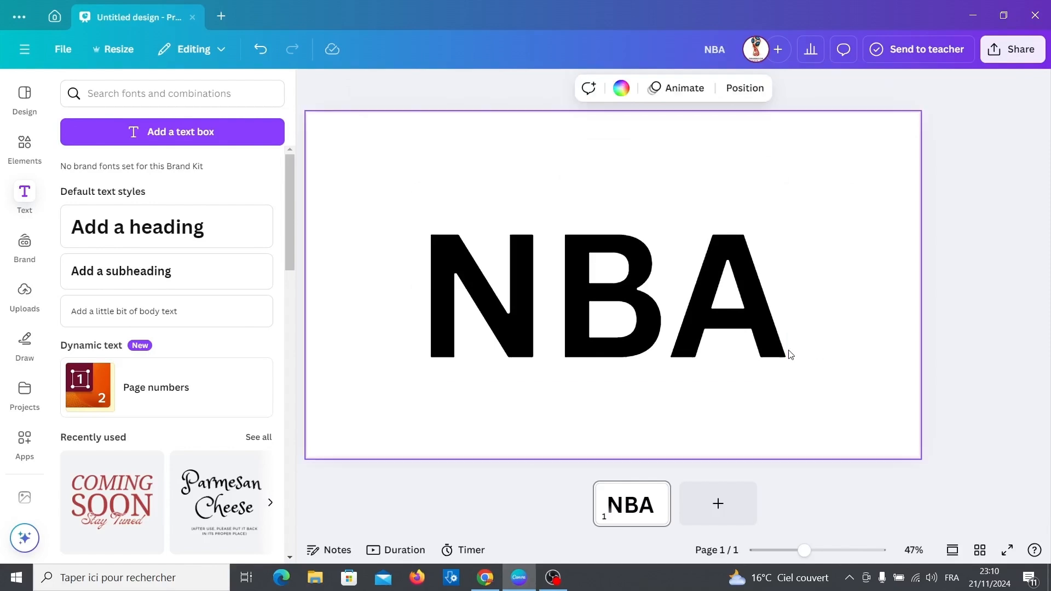
- Move the NBA heading up on the page and change its font to Impact
drag(629, 335, 616, 298)
double_click(616, 298)
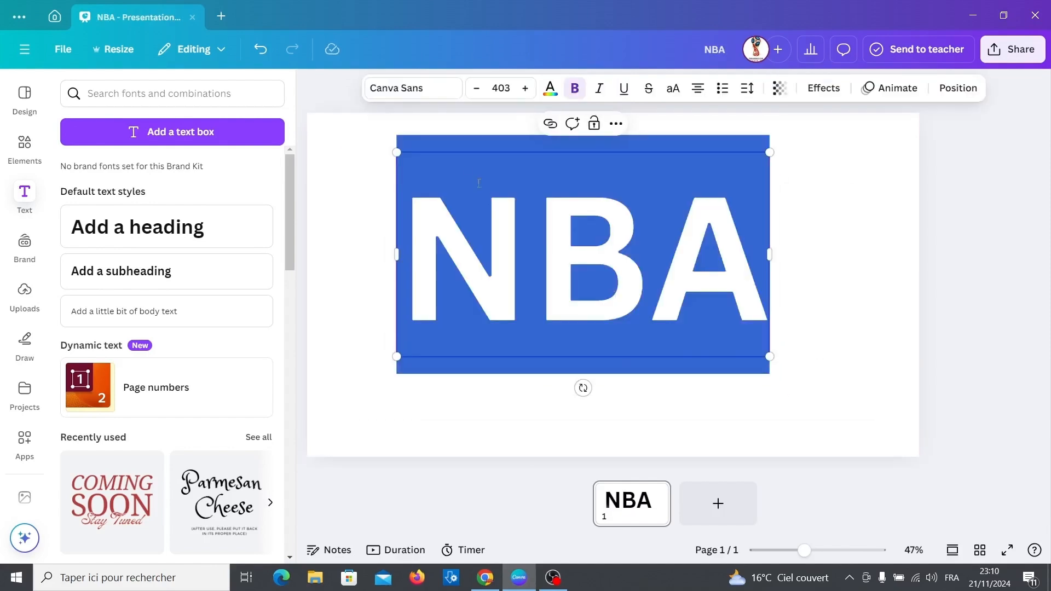
click(405, 88)
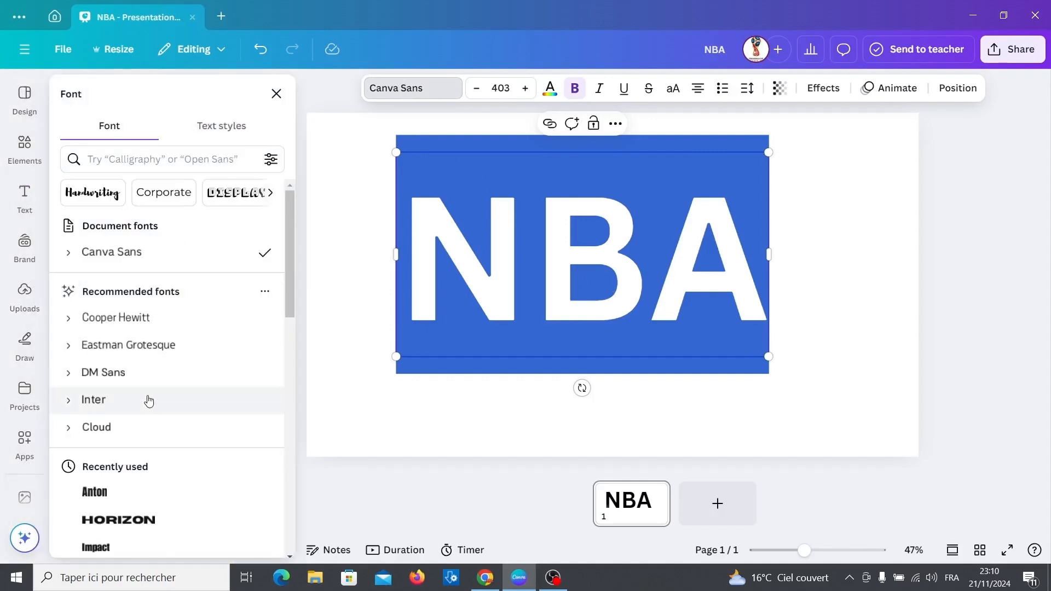
click(126, 549)
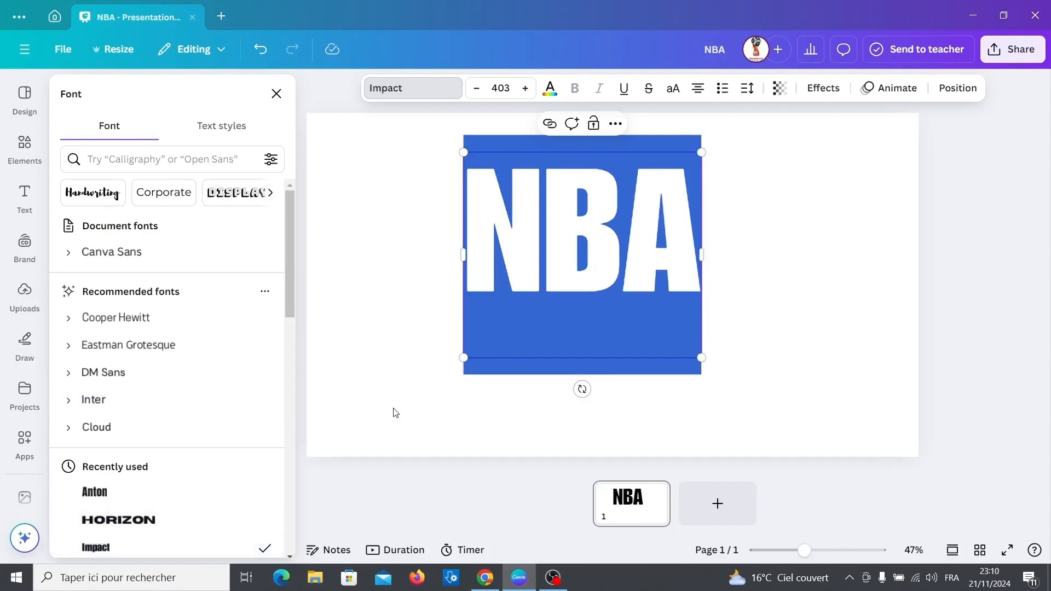
- Enlarge the NBA heading to a font size of about 570 and shift it nearer the page's centre
drag(461, 358, 375, 433)
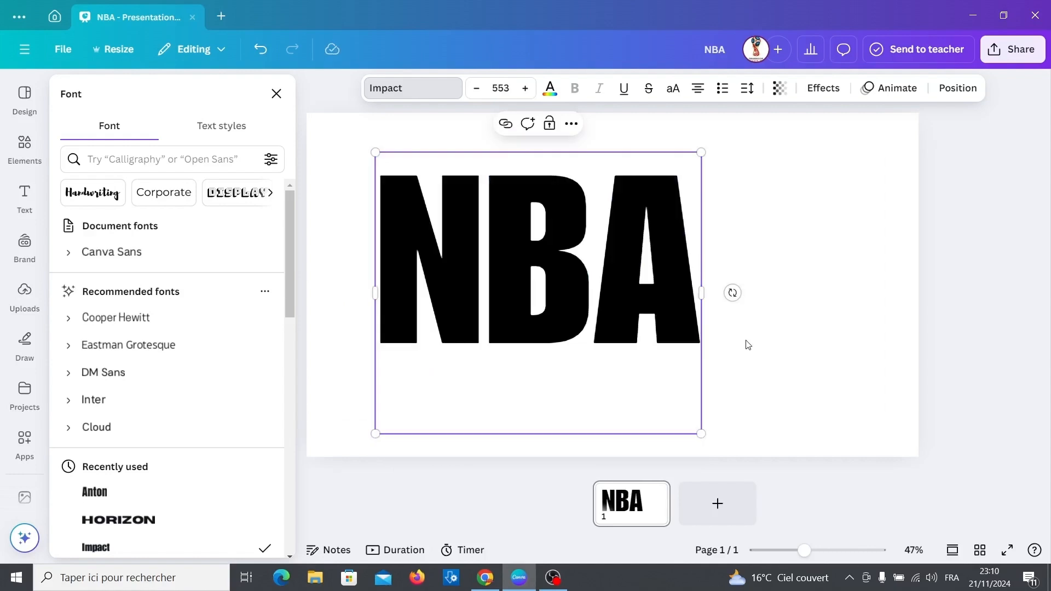
click(745, 345)
drag(619, 309, 646, 315)
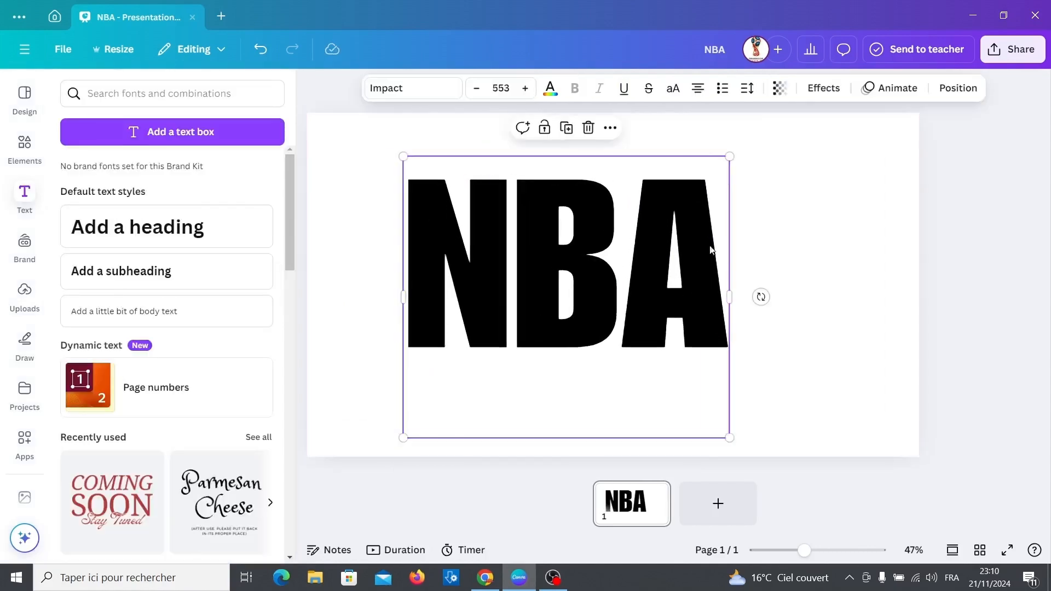
drag(729, 156, 740, 147)
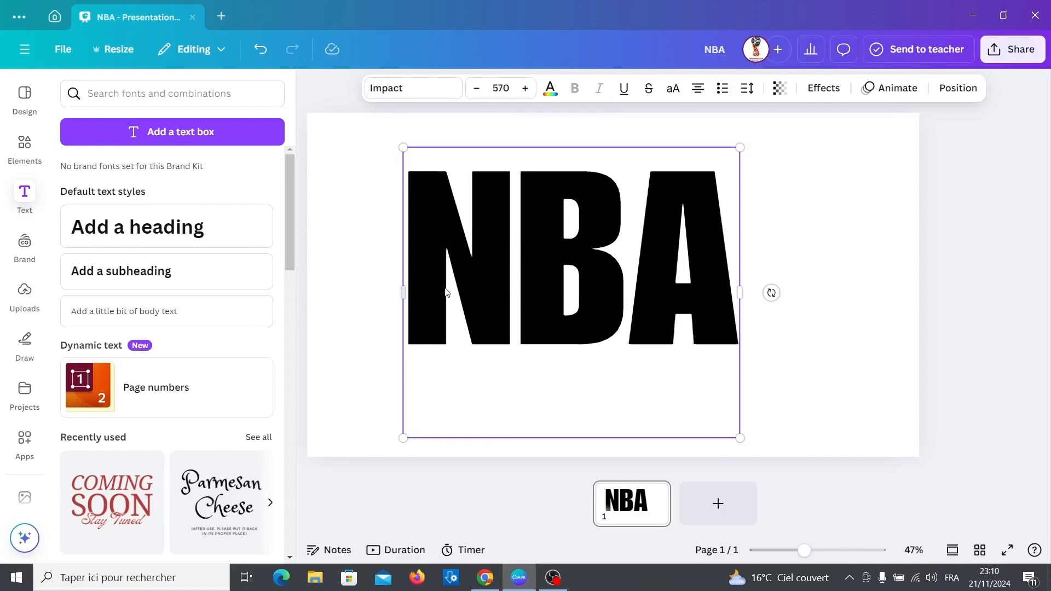
- Change the text colour of the whole NBA heading to white
double_click(518, 305)
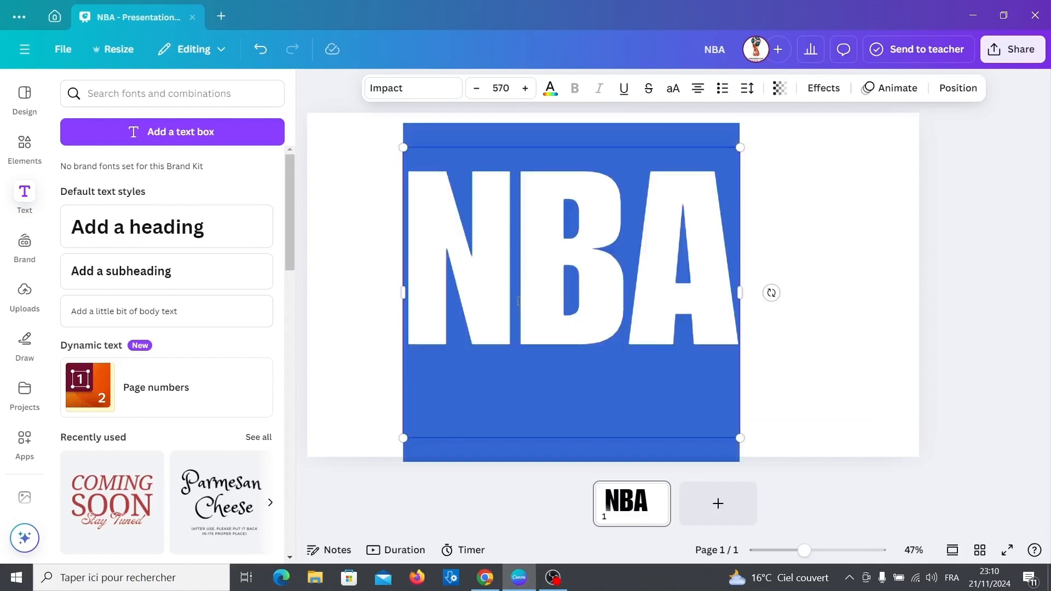
click(550, 87)
click(275, 335)
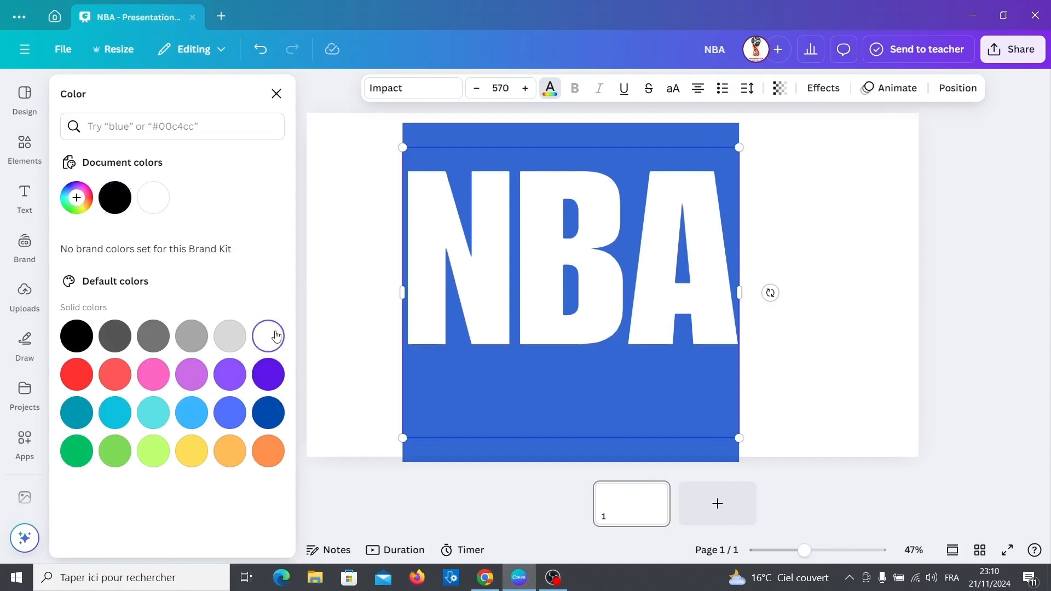
click(361, 315)
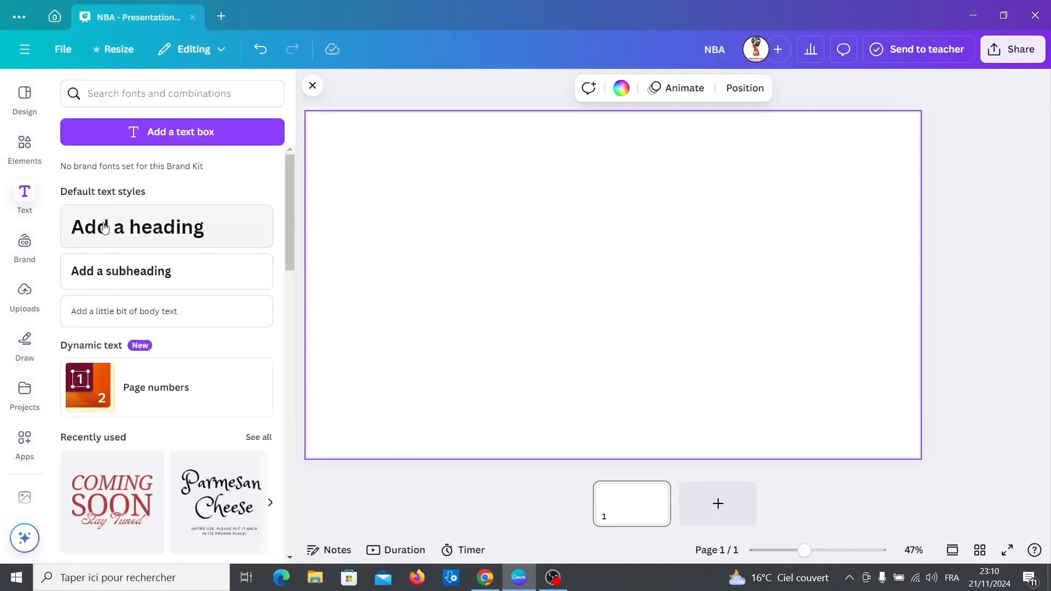
- Add a square shape to the page and fill it with solid black
click(27, 148)
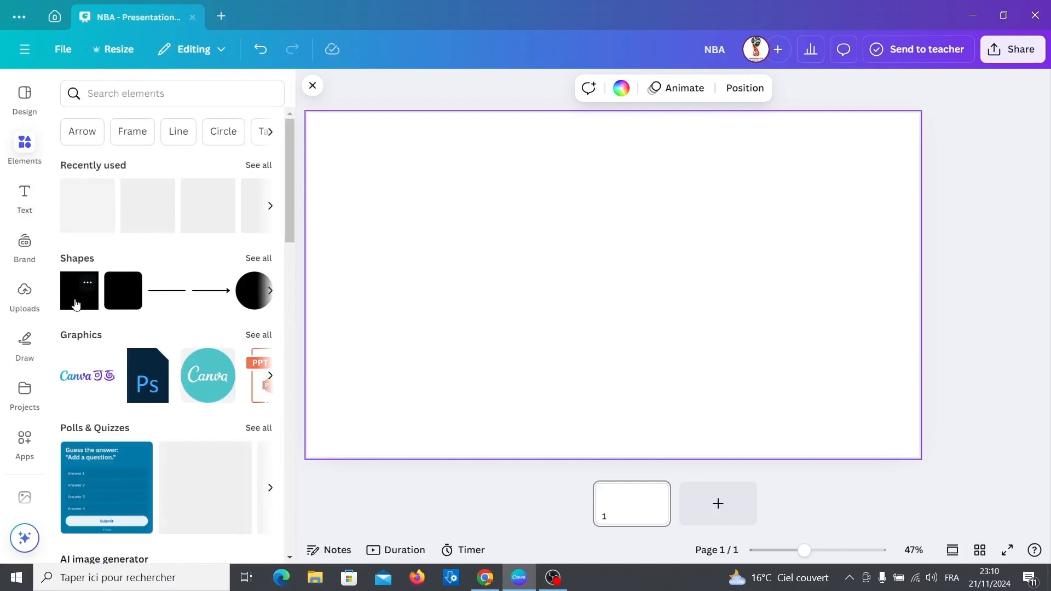
click(76, 306)
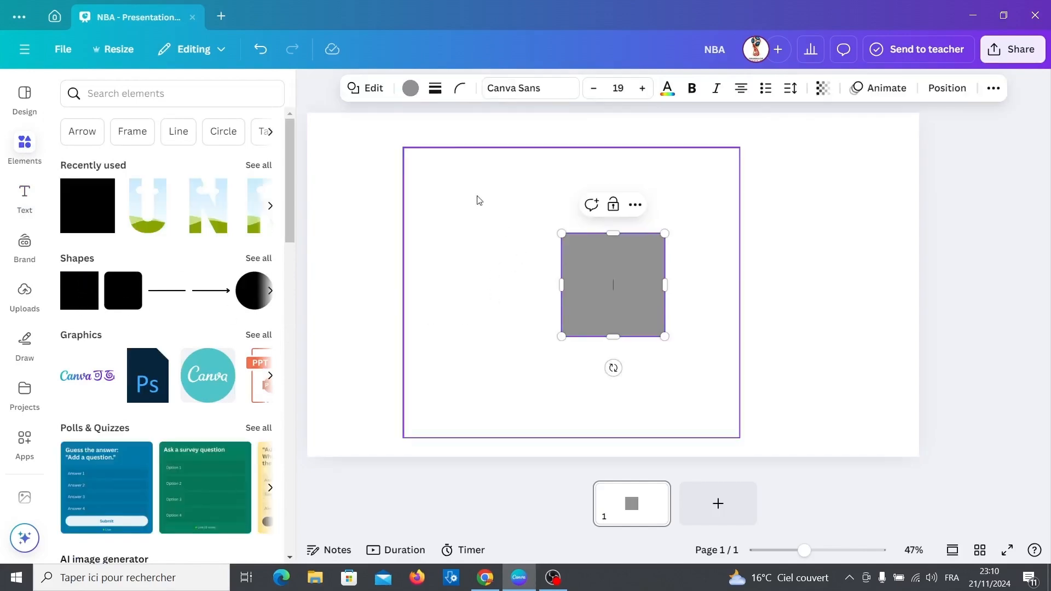
click(410, 91)
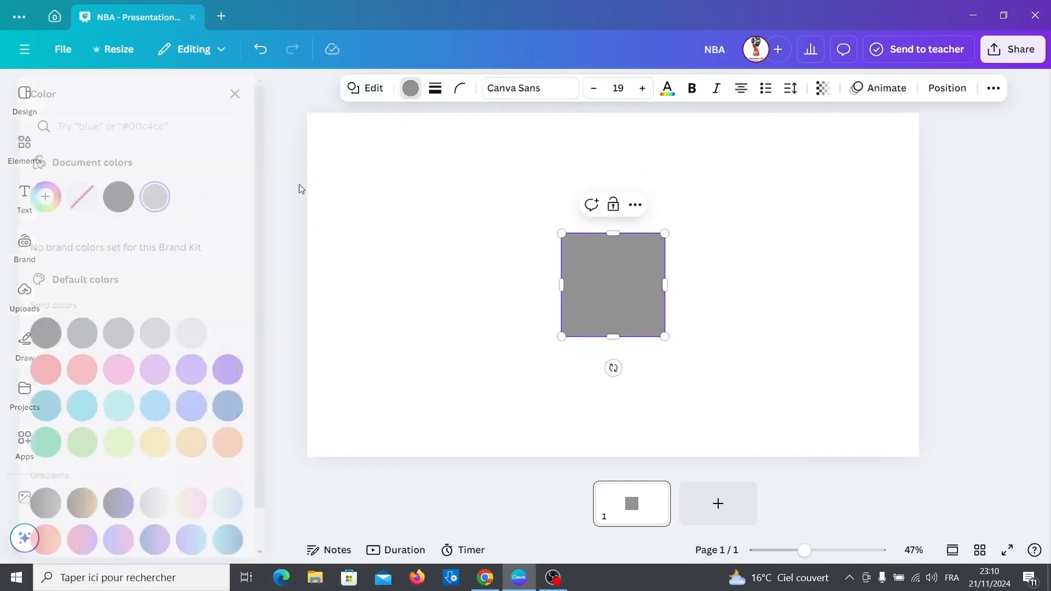
click(77, 334)
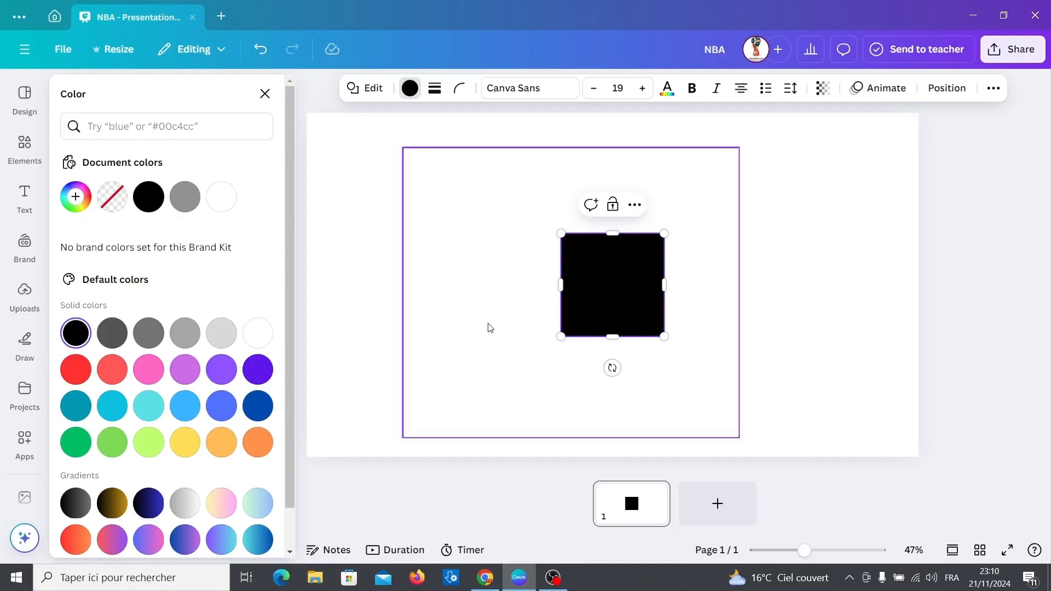
- Stretch the black square into a rectangle about 1164 px wide and 850 px high covering the heading area
drag(560, 336, 403, 376)
drag(664, 234, 774, 152)
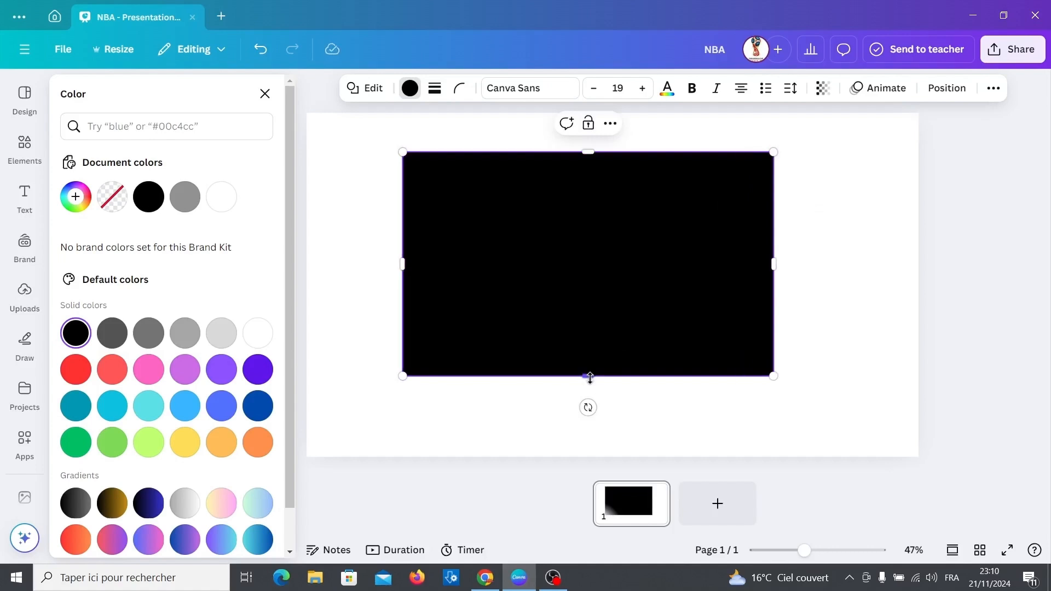
drag(588, 376, 589, 421)
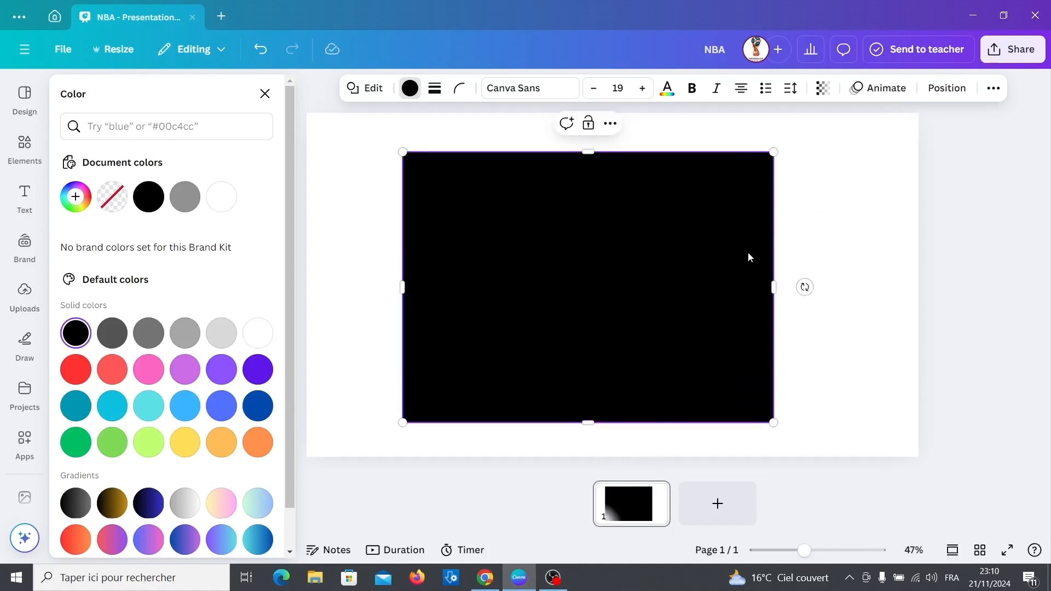
- Send the black rectangle behind the NBA text and move it to about X 263 px, Y 75 px
click(944, 89)
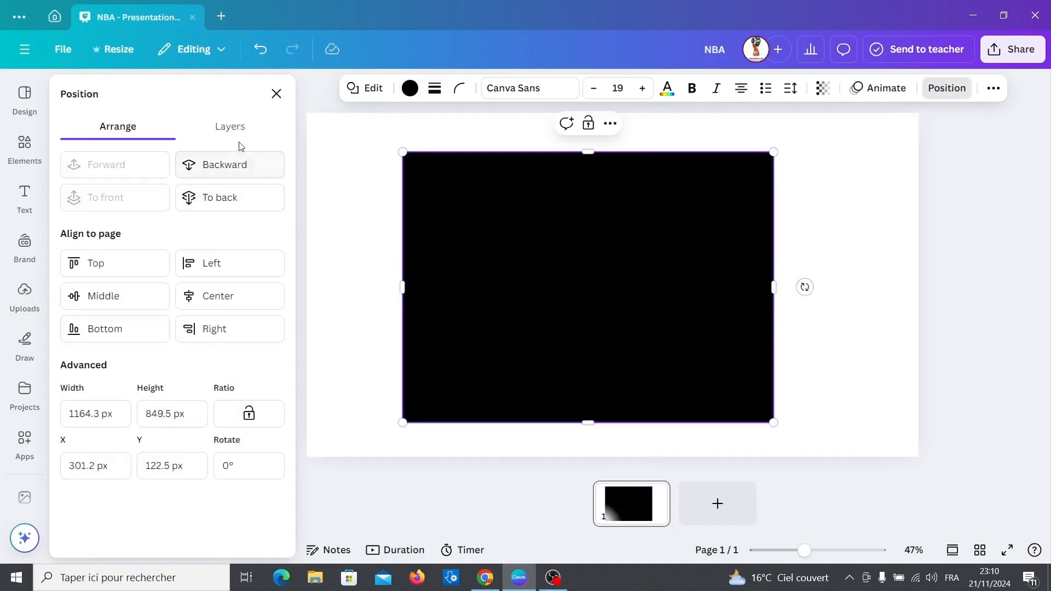
click(224, 165)
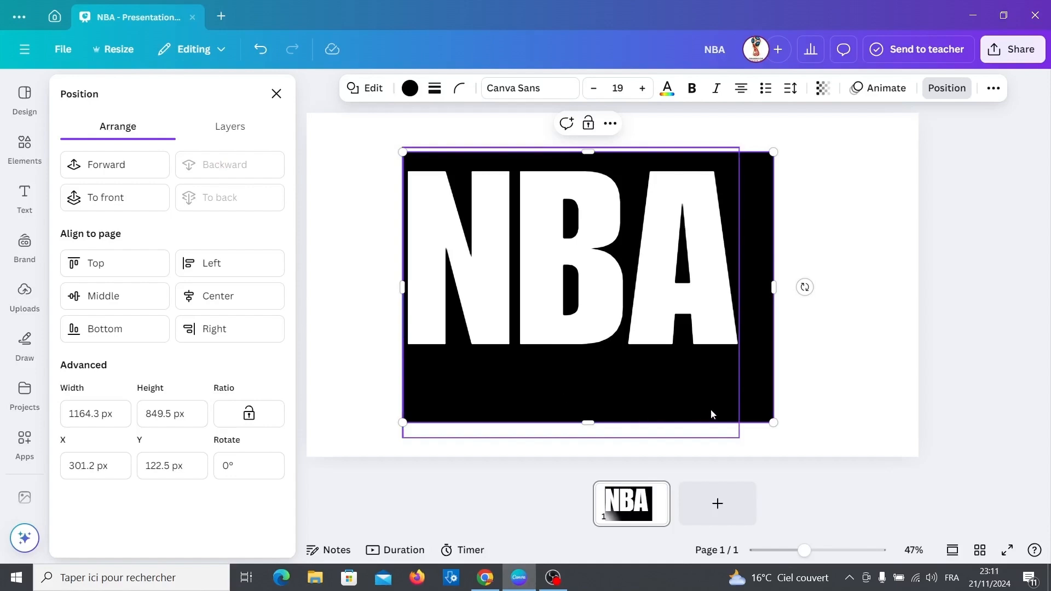
drag(760, 408, 747, 390)
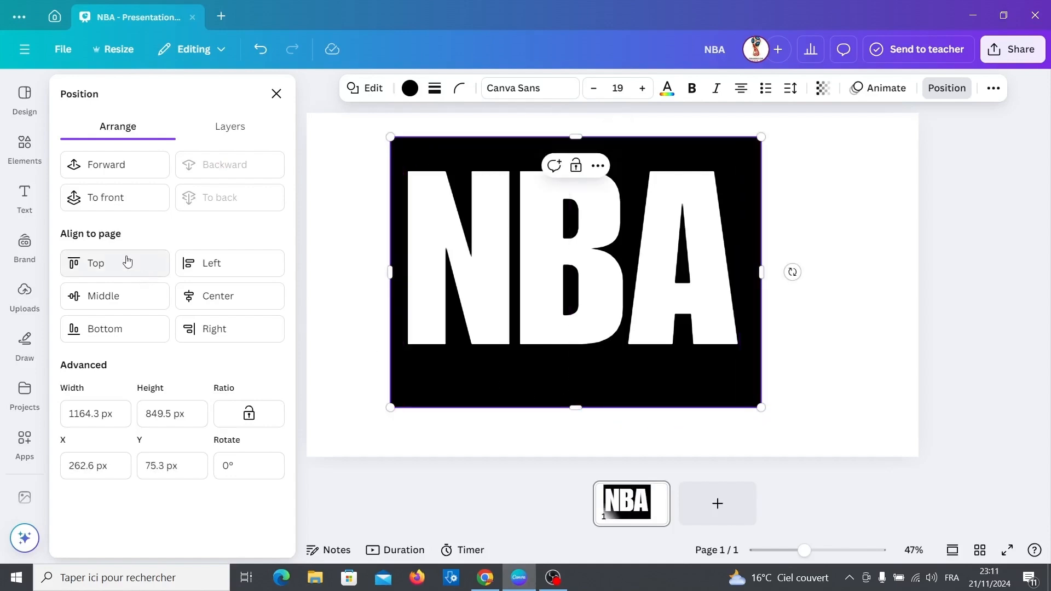
- Add another square, narrow it to about half its width and place it over the upper part of the N's left stem
click(24, 144)
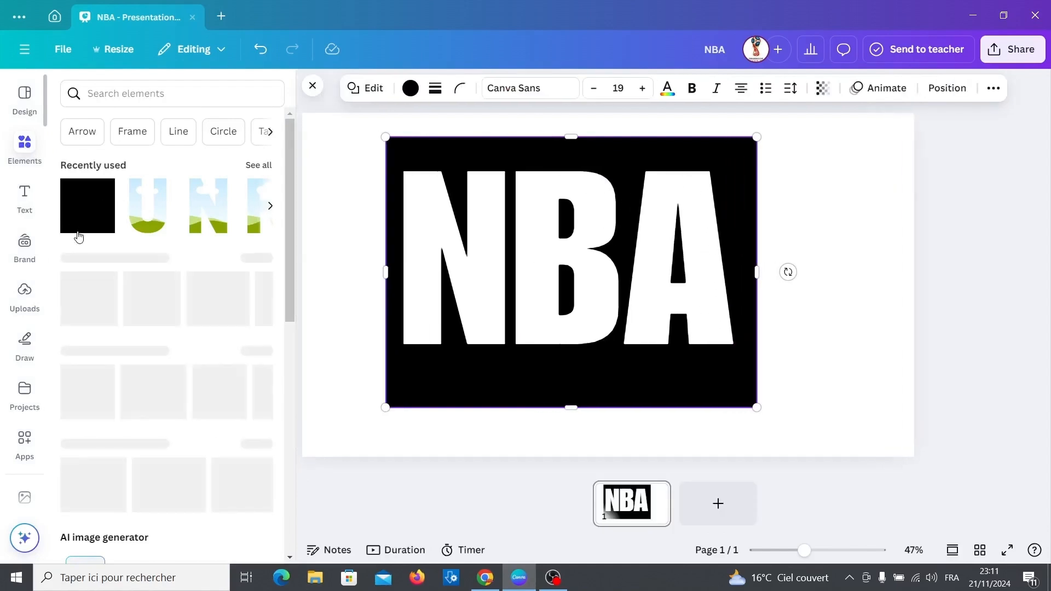
click(76, 224)
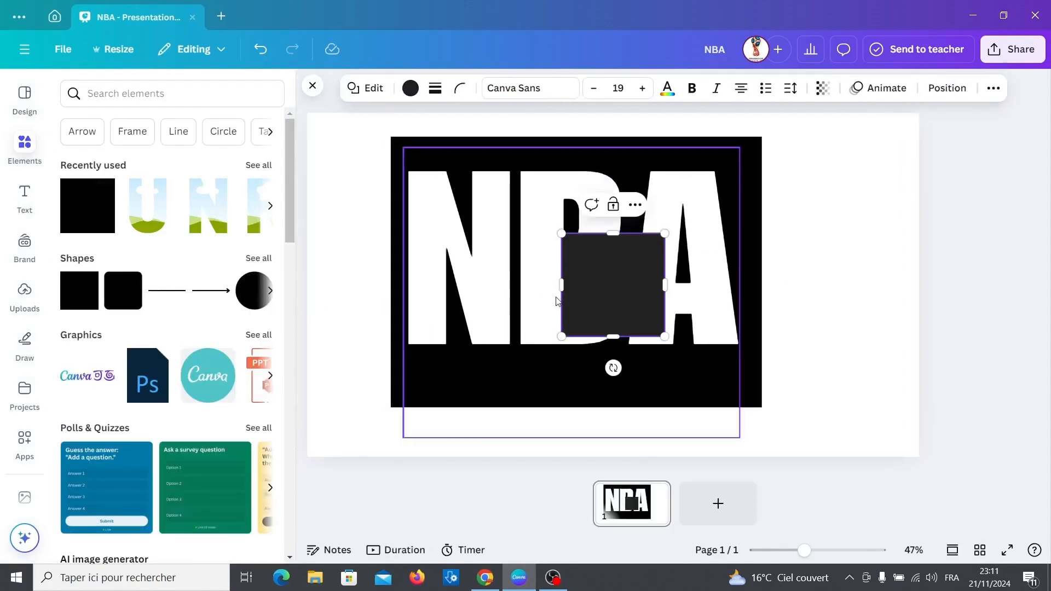
drag(659, 285, 609, 280)
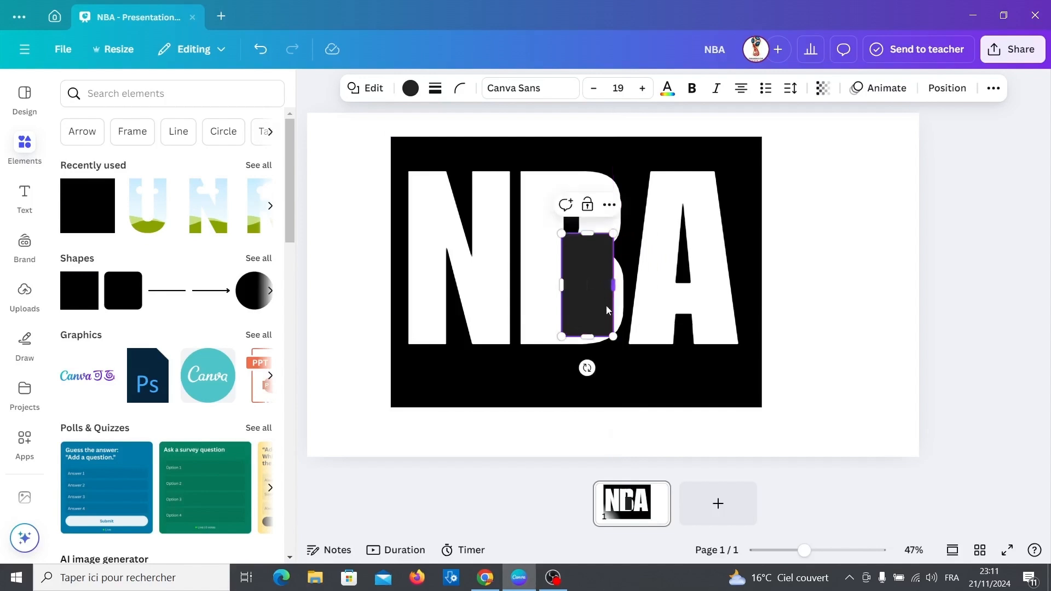
drag(593, 316, 426, 249)
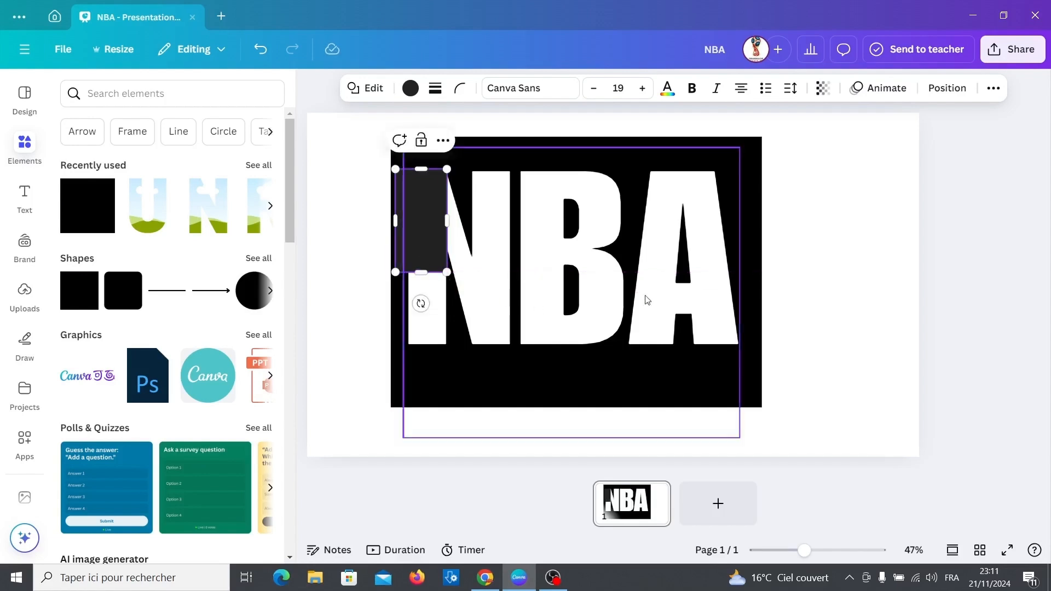
- Duplicate the narrow dark rectangle, place the copy over the lower part of the B's left stem and extend it slightly upward
click(783, 232)
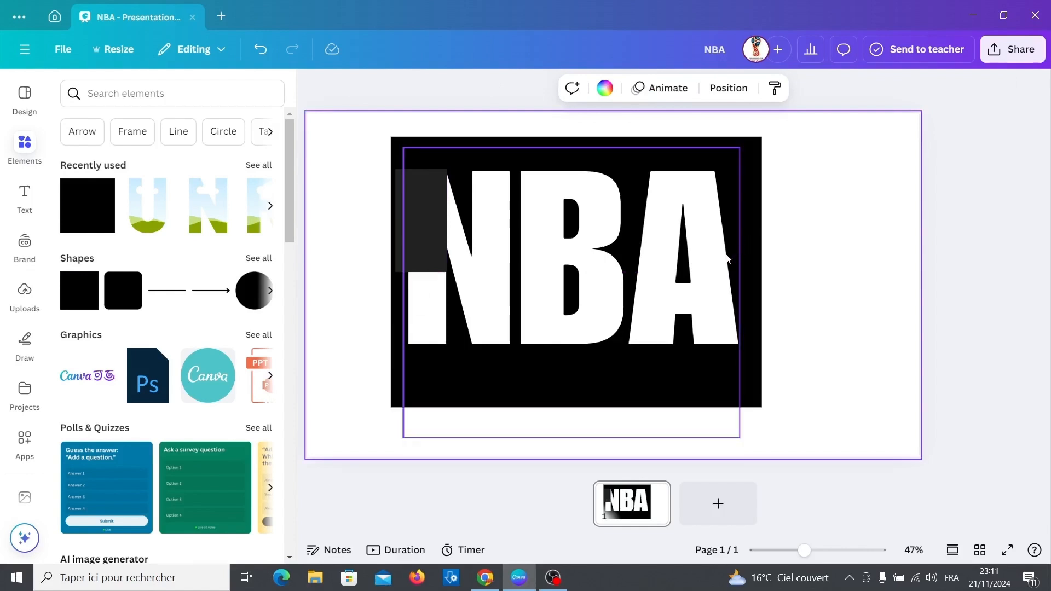
click(422, 240)
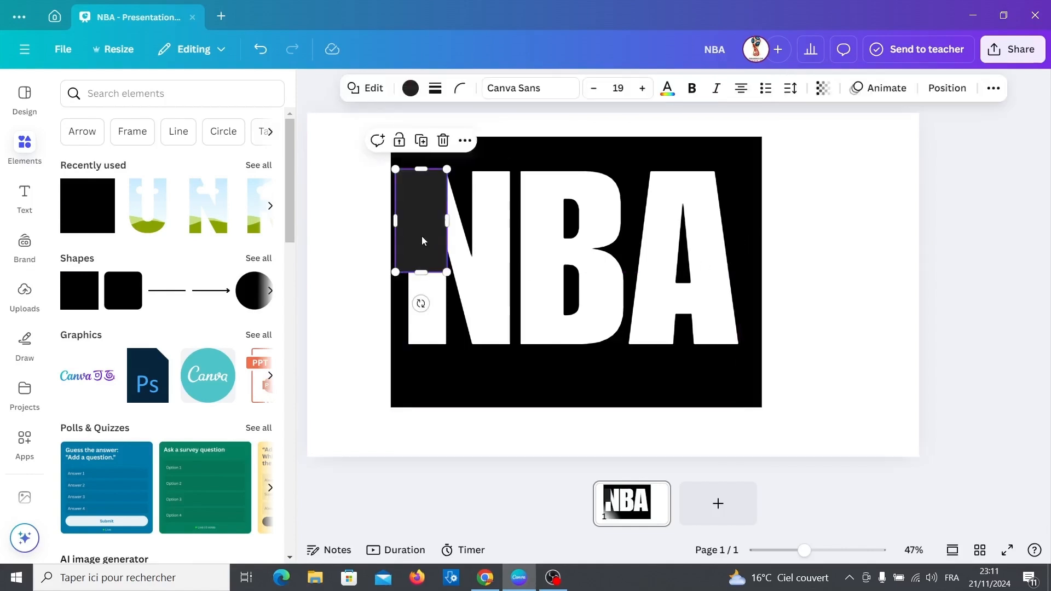
click(422, 238)
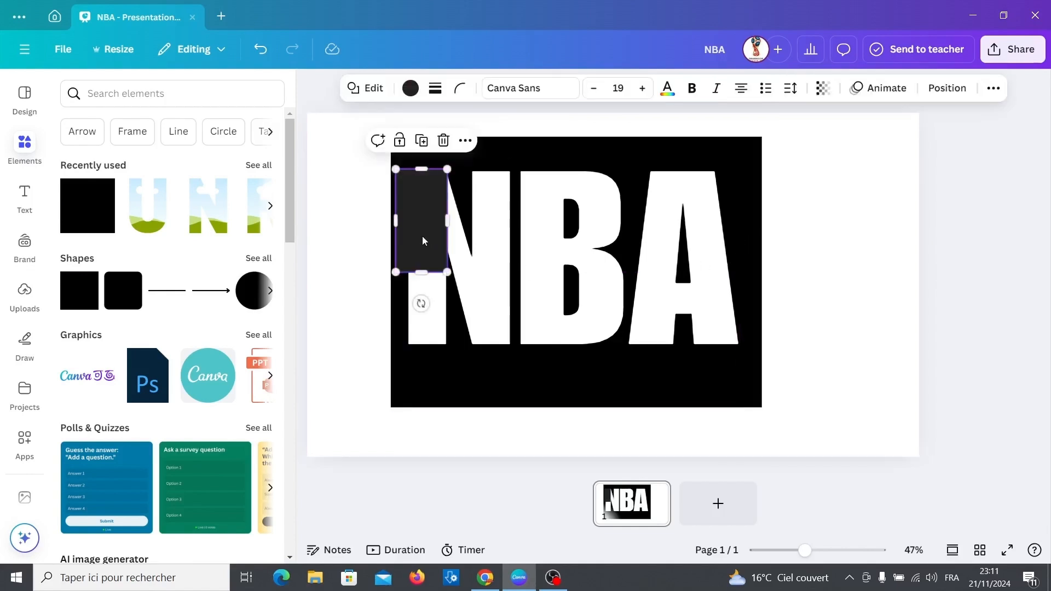
right_click(423, 240)
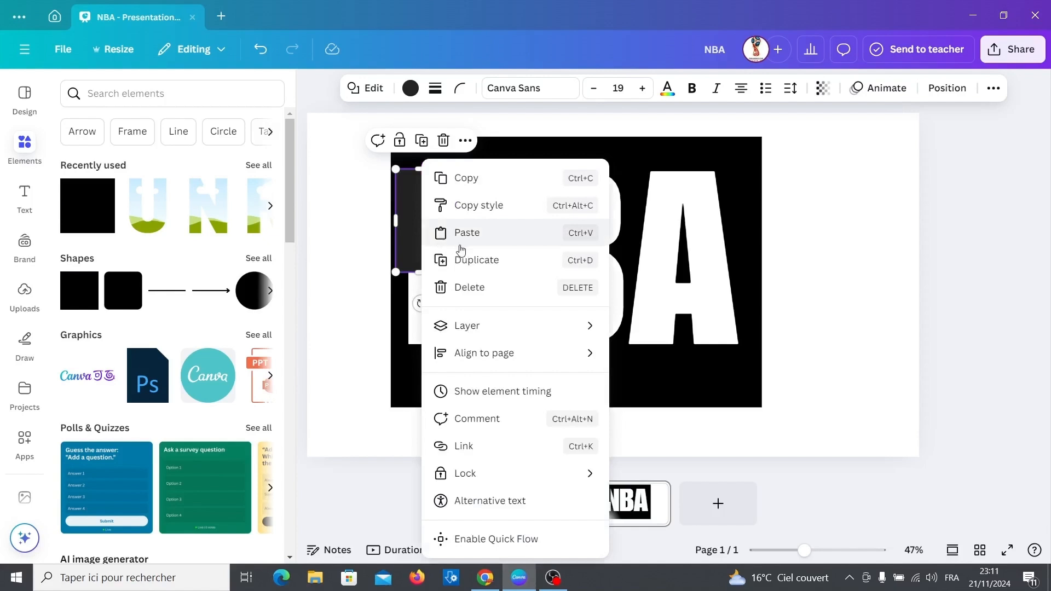
click(473, 261)
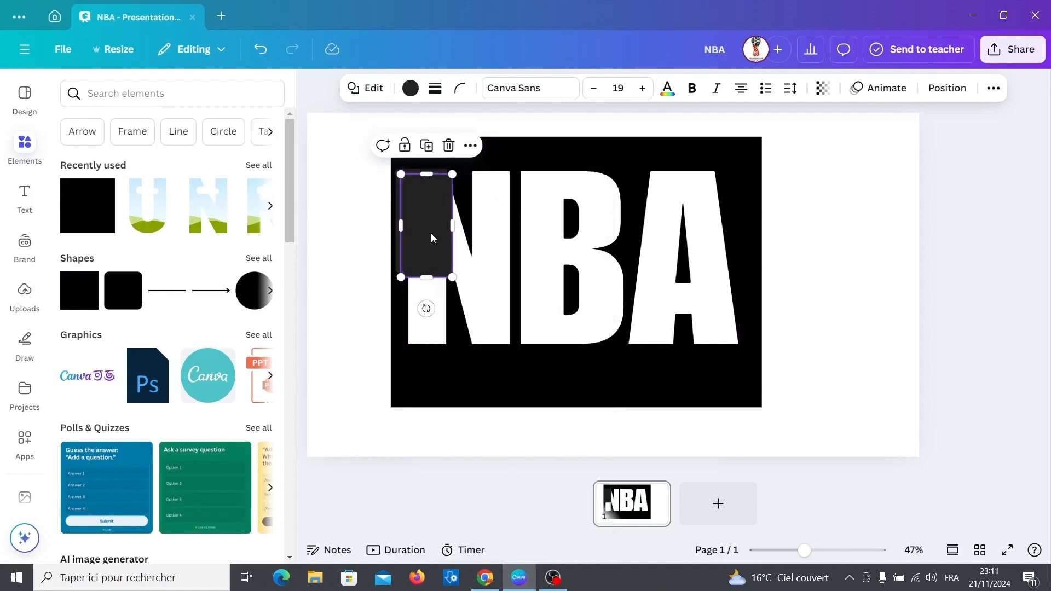
drag(431, 238, 542, 298)
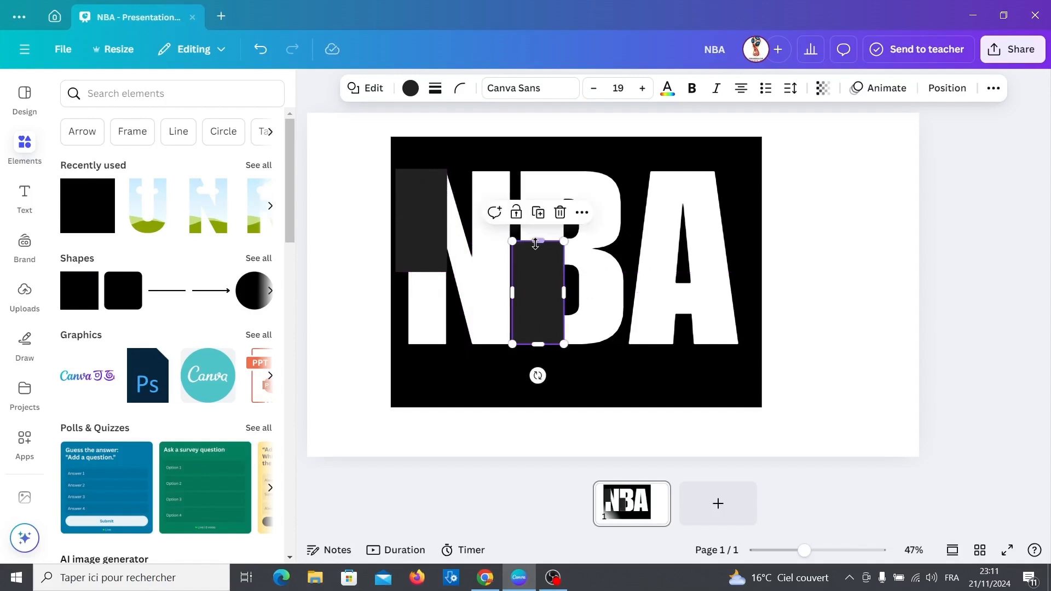
drag(536, 240, 535, 230)
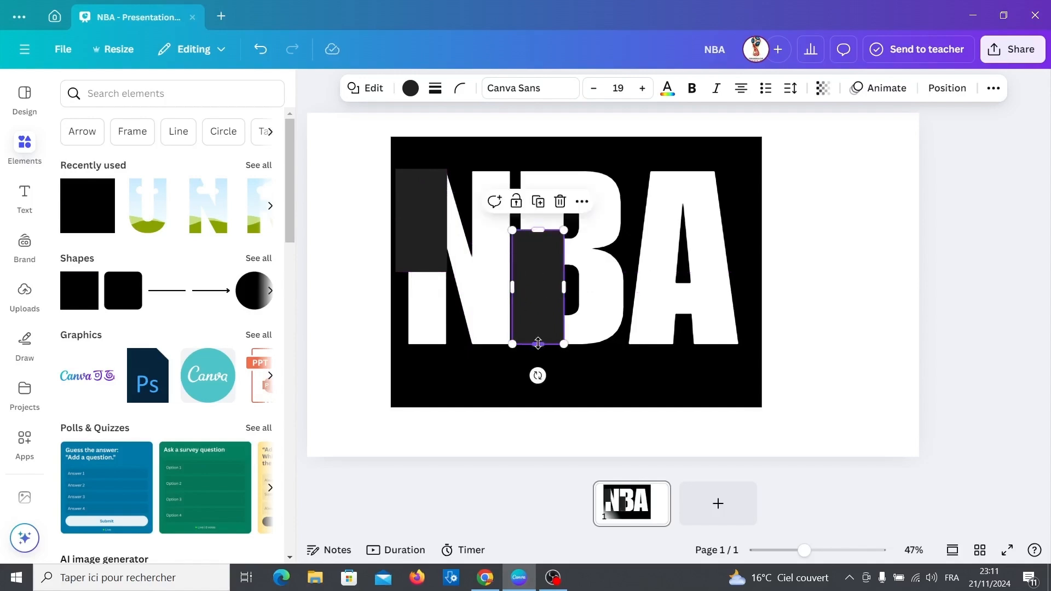
click(567, 376)
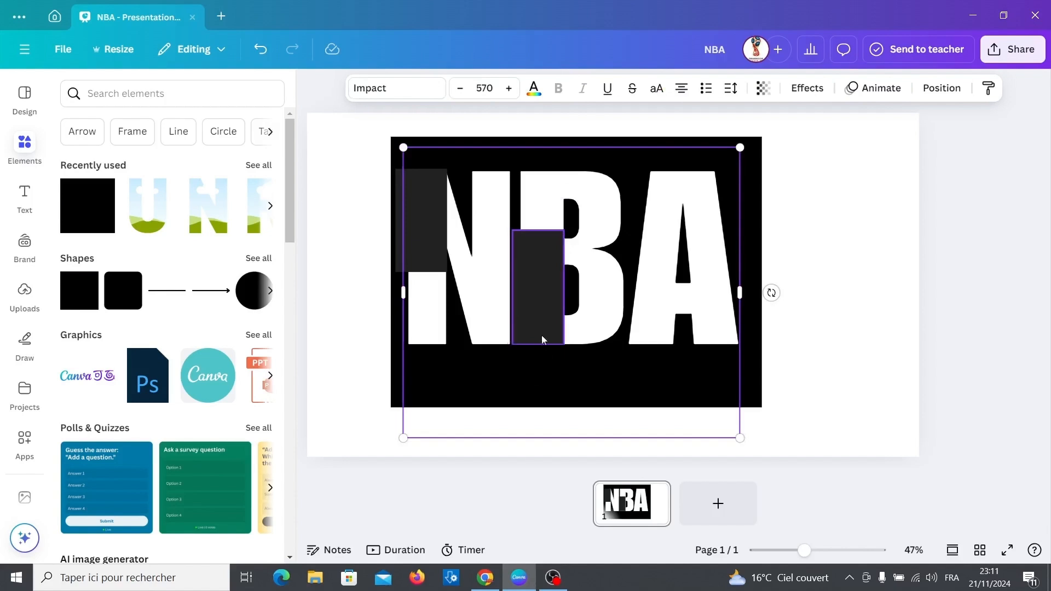
click(531, 291)
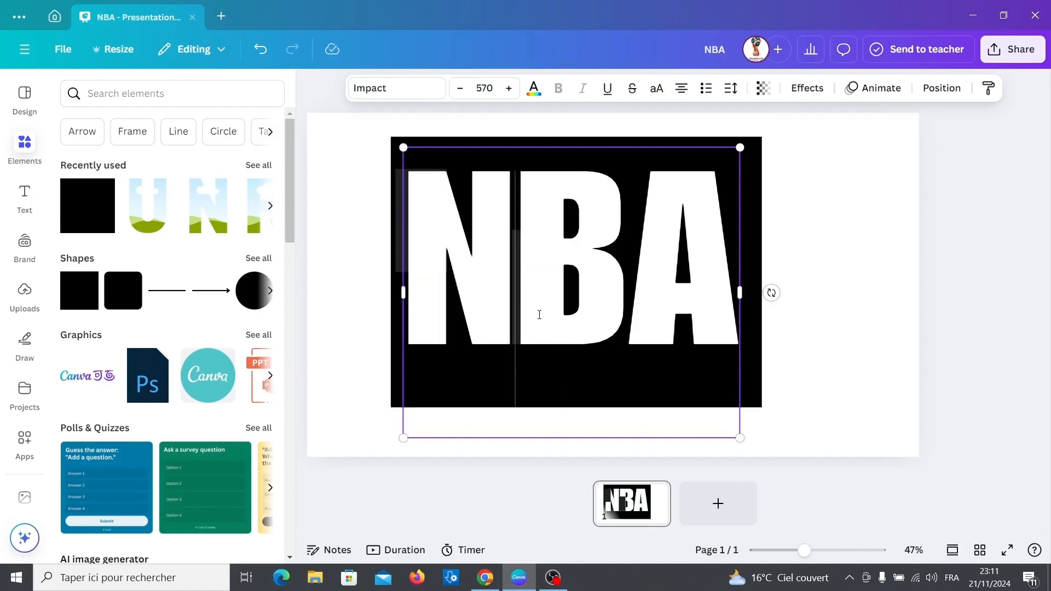
- Duplicate the dark rectangle on the B's left stem and place the copy over the upper part of the A
click(831, 302)
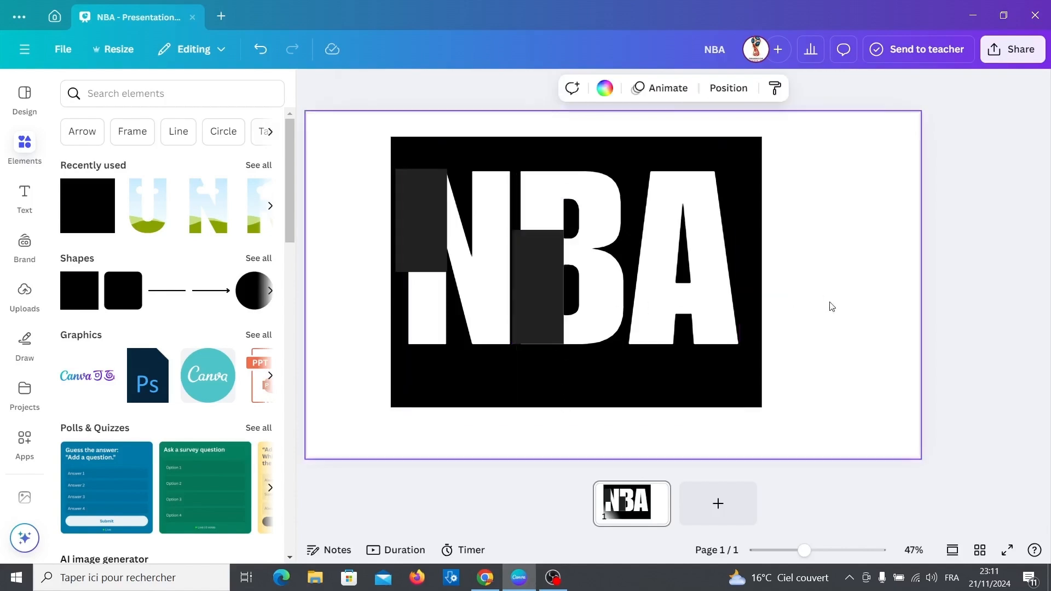
click(541, 317)
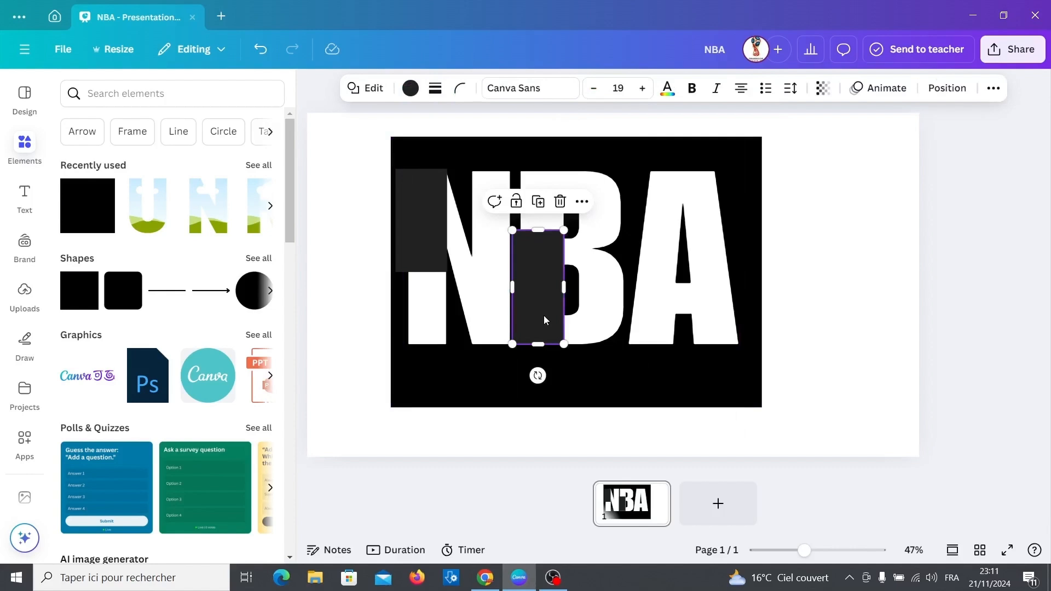
key(Down)
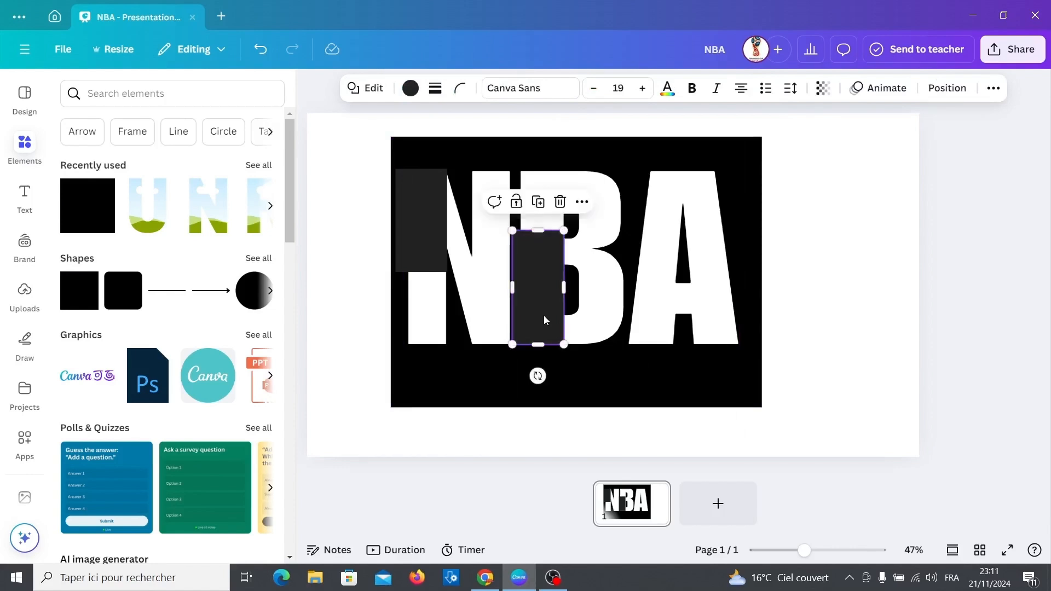
right_click(543, 316)
click(554, 261)
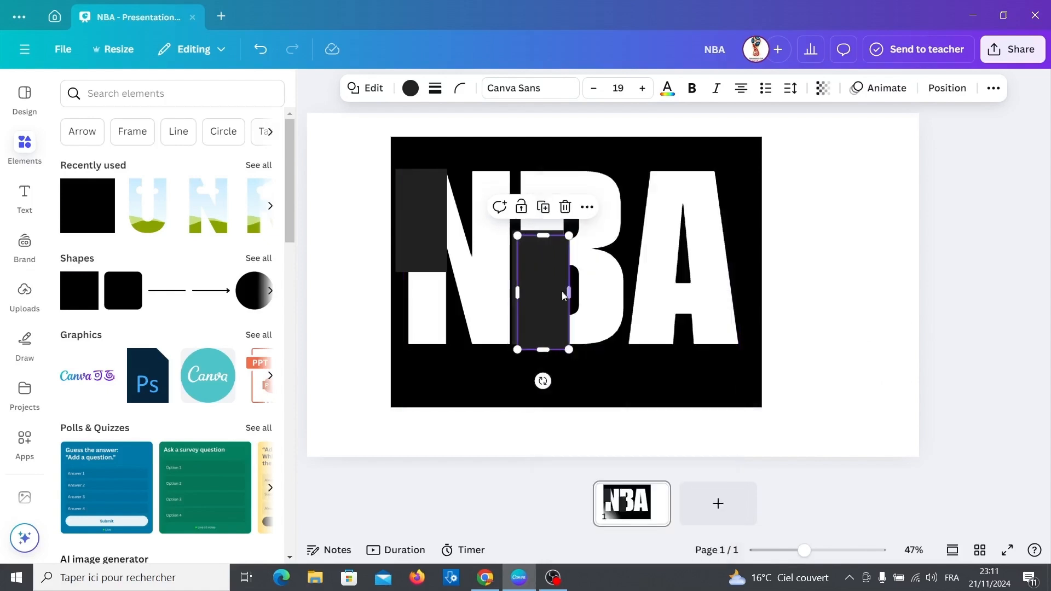
drag(557, 300, 698, 213)
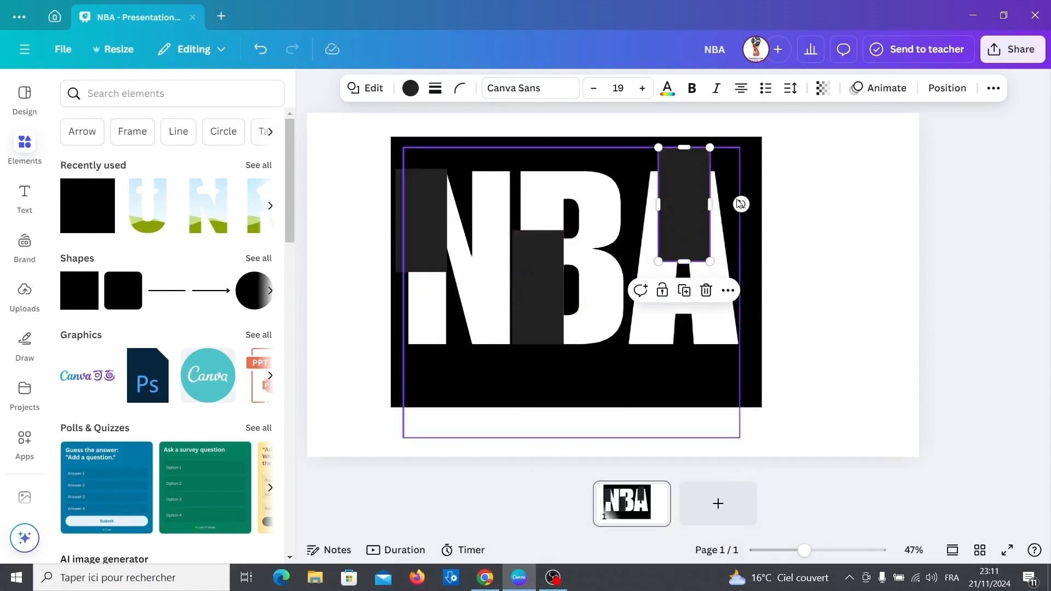
- Rotate the dark rectangle on the A by 90° and move it up to cover the top of the letter
drag(741, 204, 683, 251)
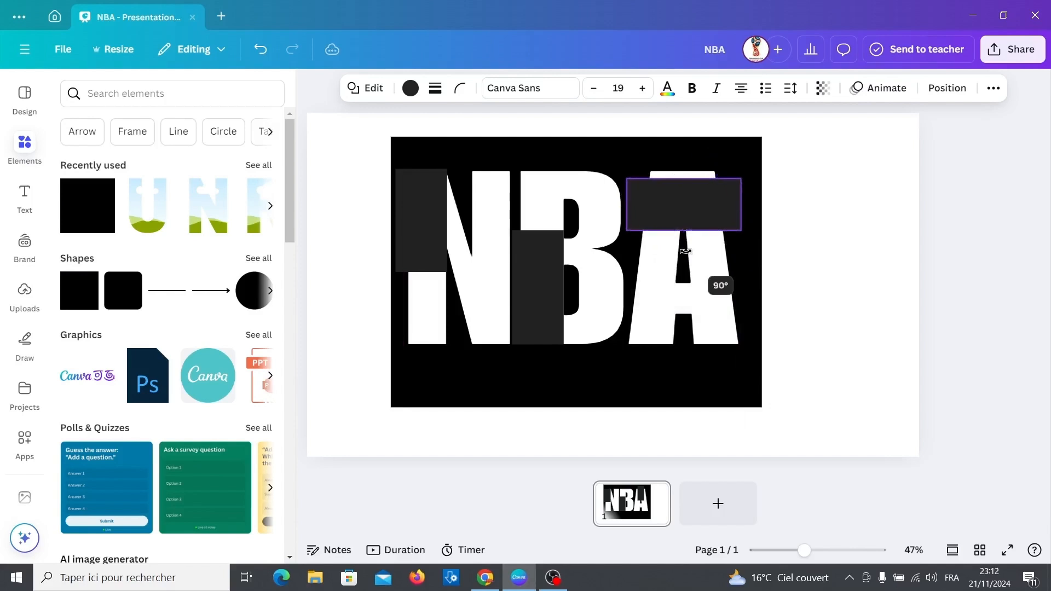
drag(685, 211, 683, 186)
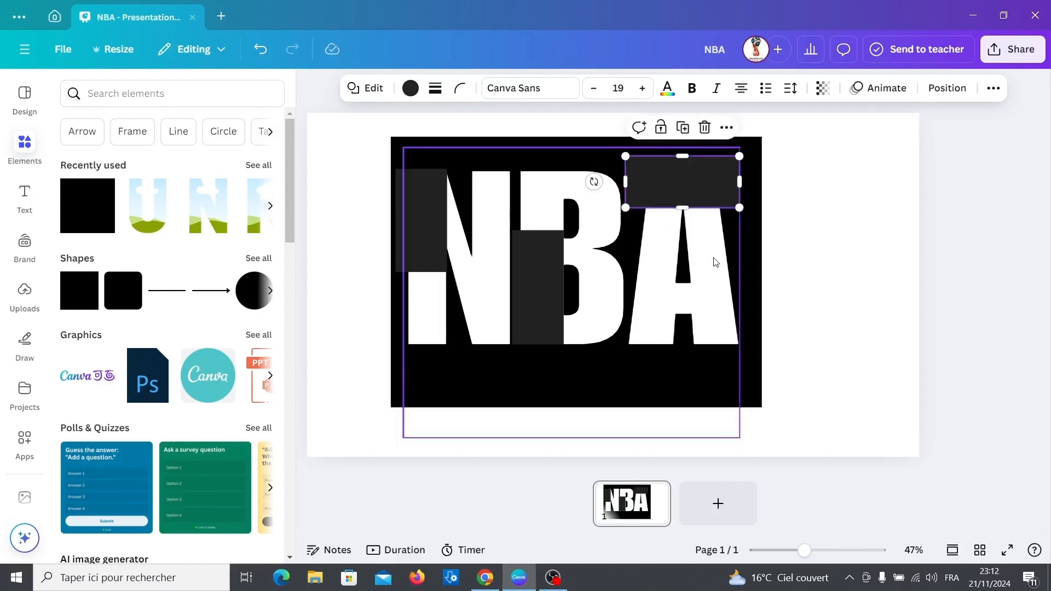
click(795, 264)
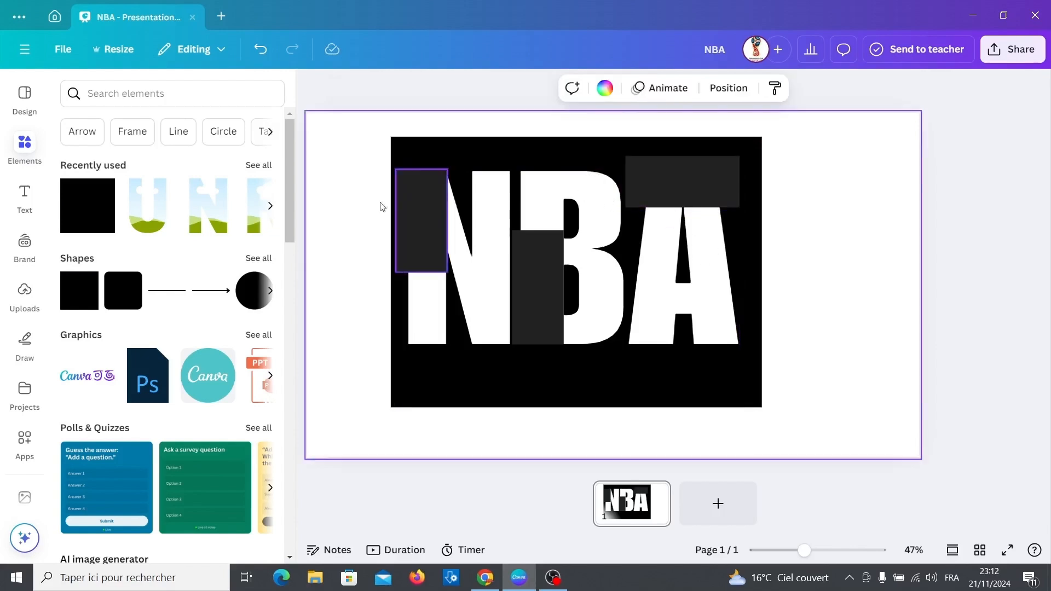
- Add a heading text box reading BASKETBALL to the page
click(17, 209)
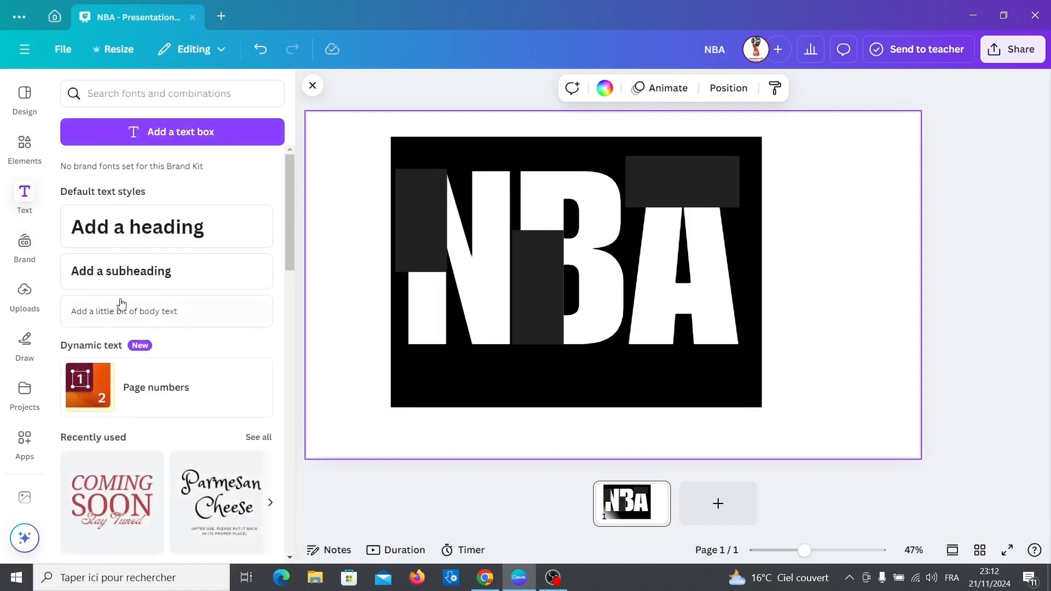
click(131, 240)
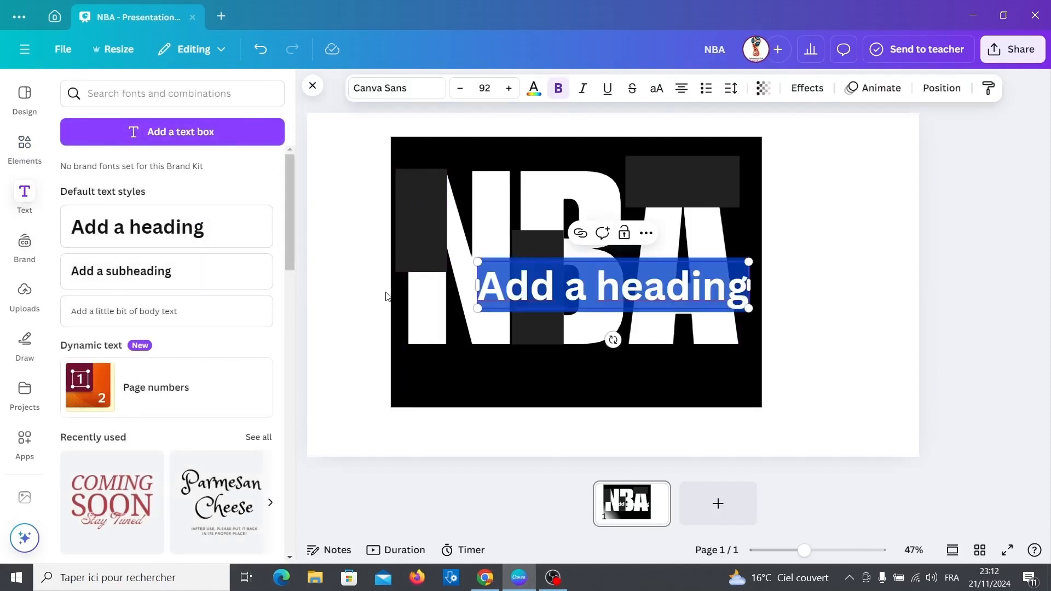
text(BAS)
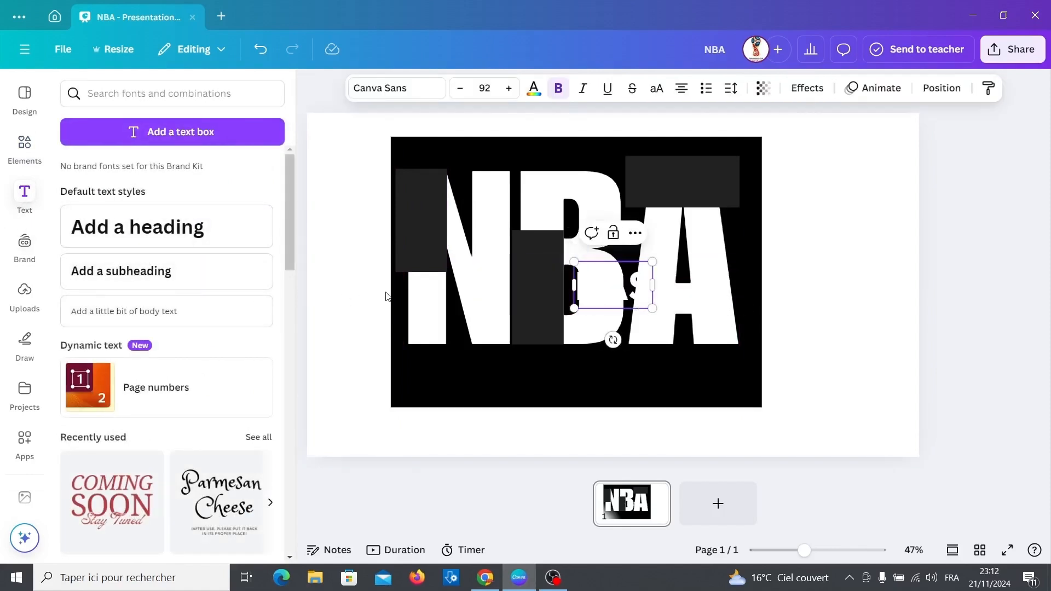
text(KET)
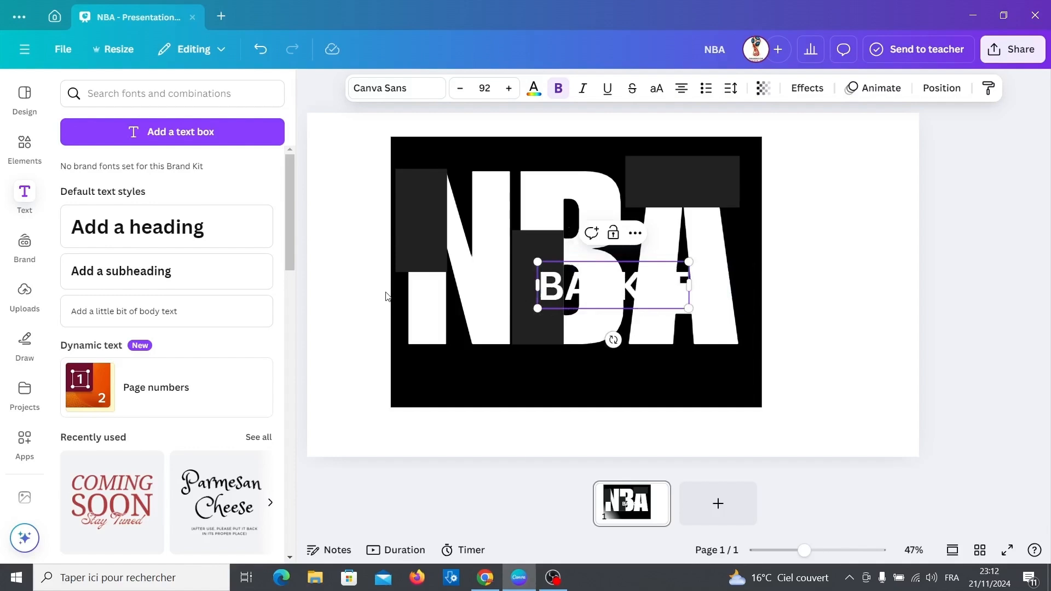
text(BALL)
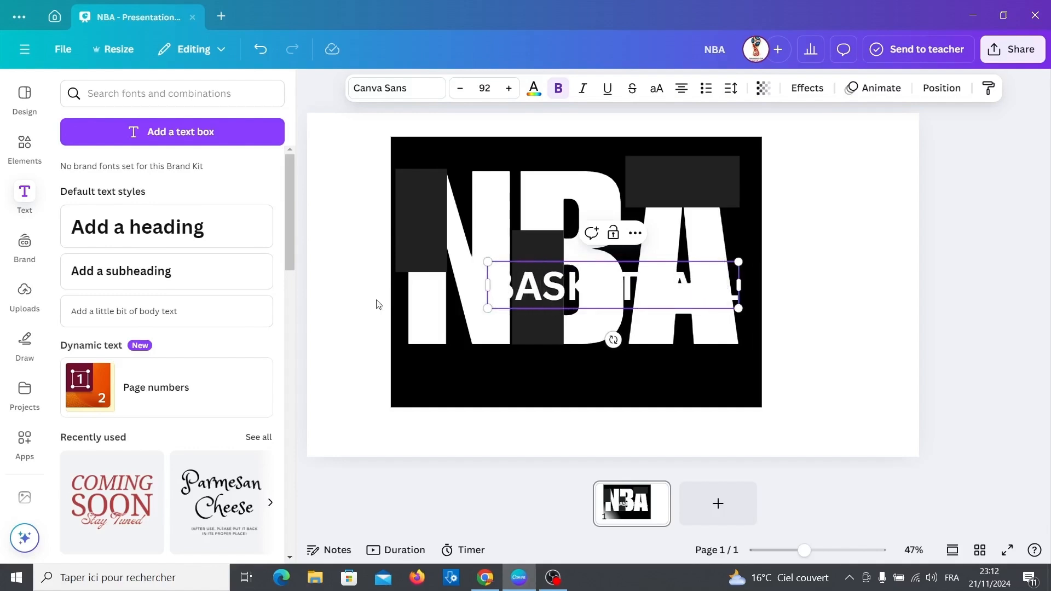
- Set the BASKETBALL text's font to Anton and rotate it a quarter turn so it reads vertically upward
key(ctrl+a)
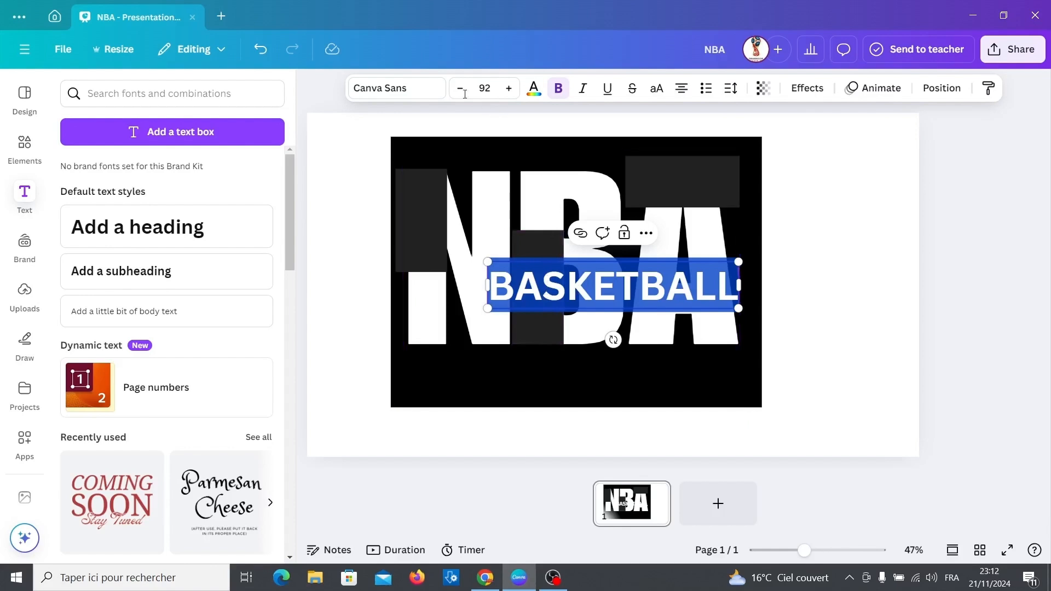
click(409, 98)
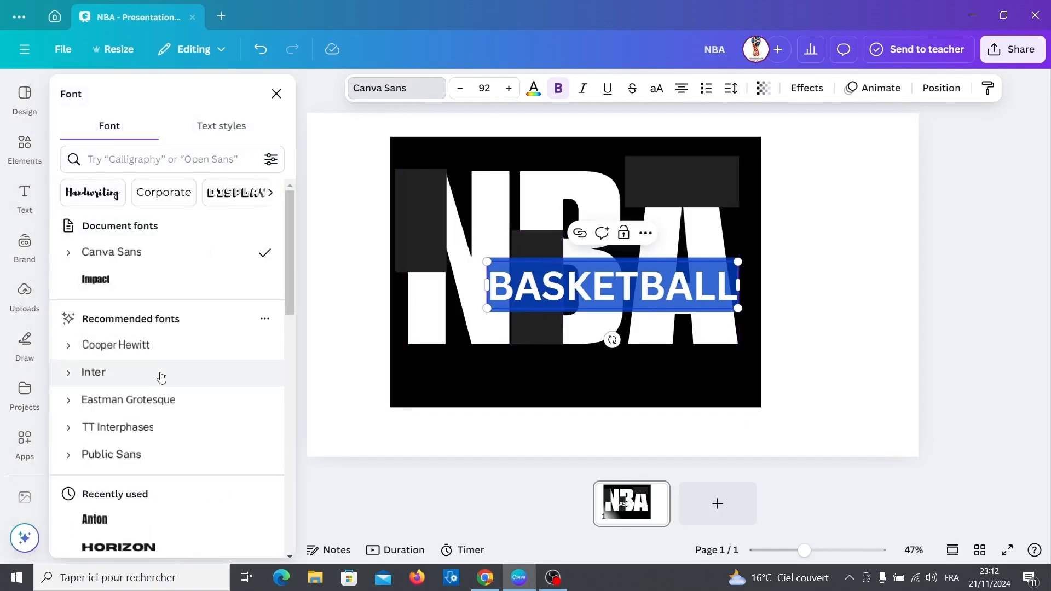
click(173, 520)
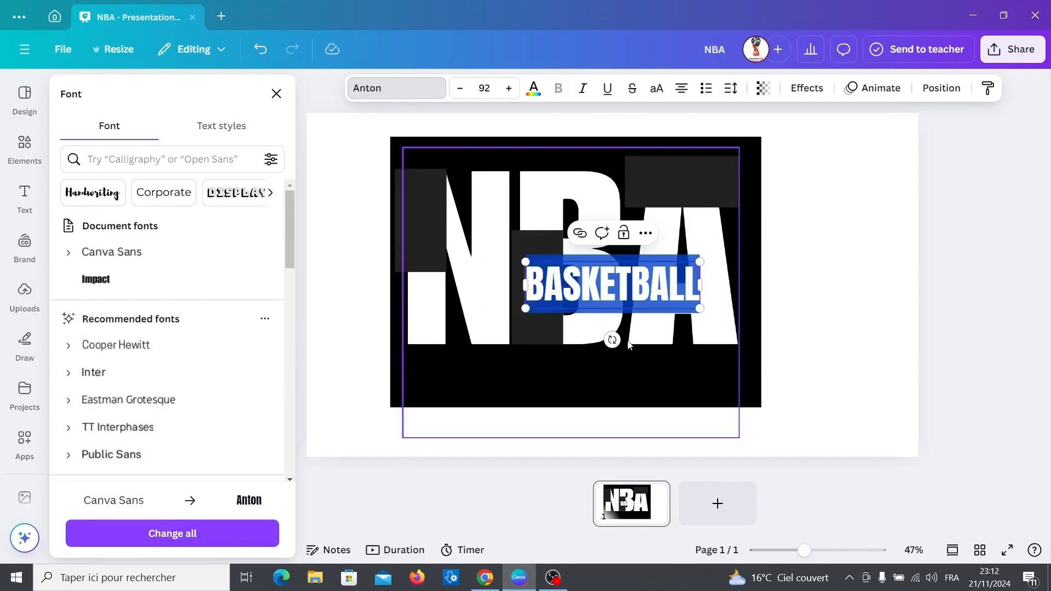
drag(612, 340, 663, 287)
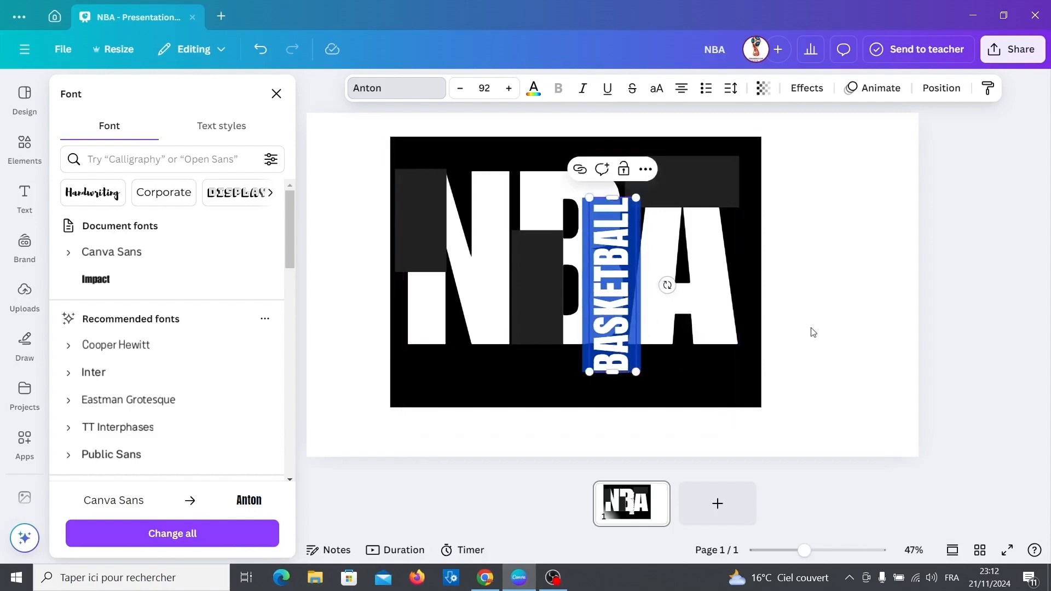
click(633, 380)
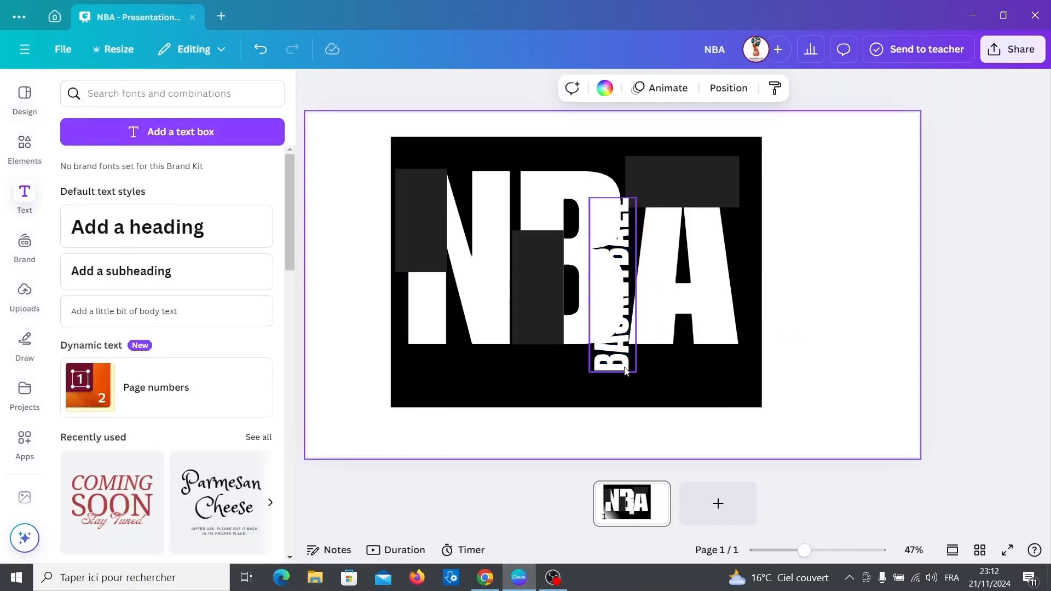
- Extend the N's dark rectangle downward to about 551 px high and place the vertical BASKETBALL text over it
click(425, 250)
drag(422, 272, 428, 343)
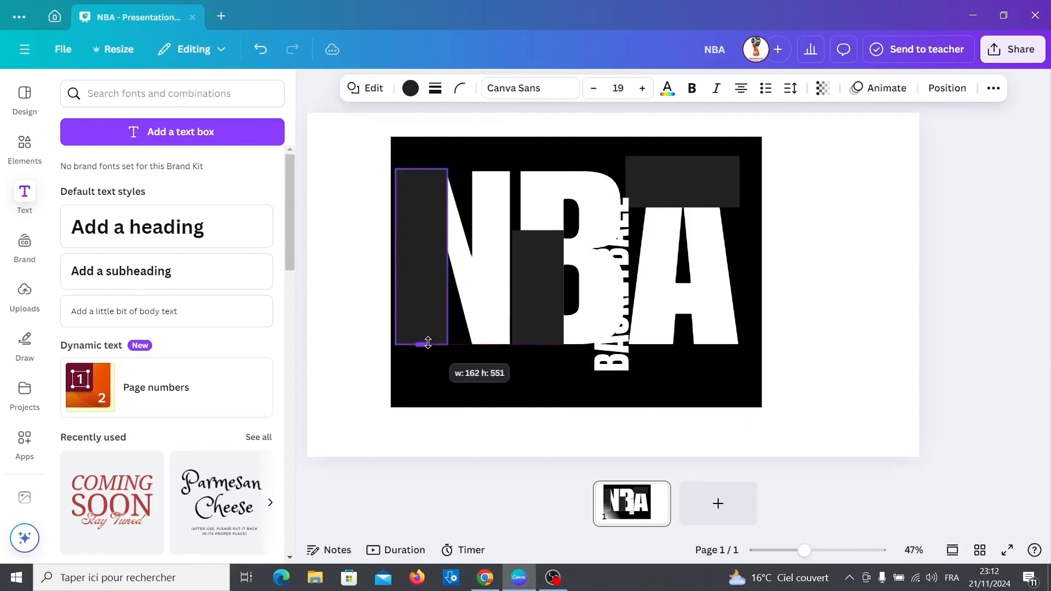
click(617, 356)
drag(618, 356, 427, 338)
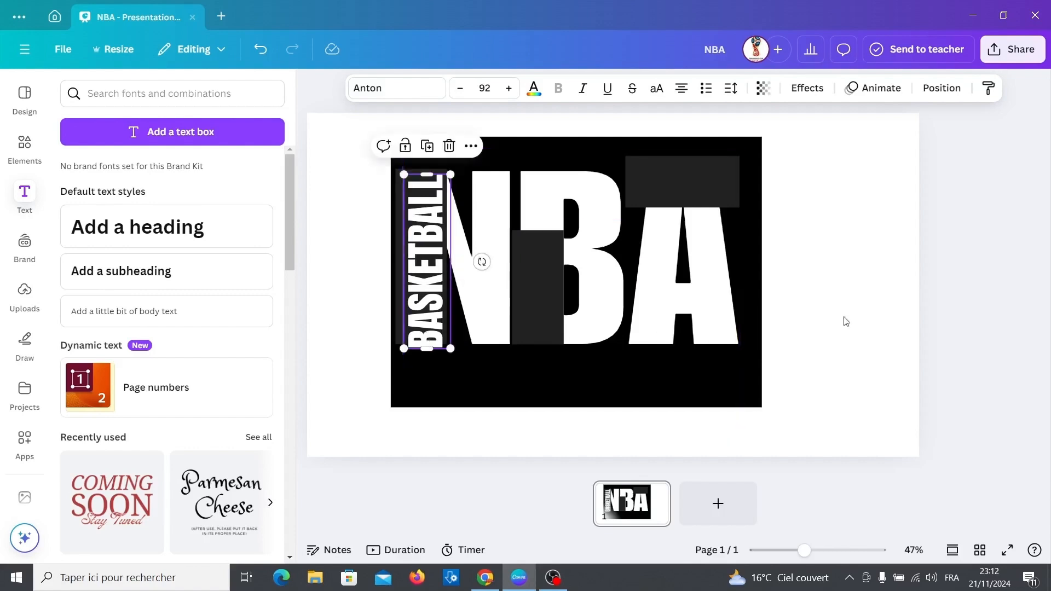
click(953, 314)
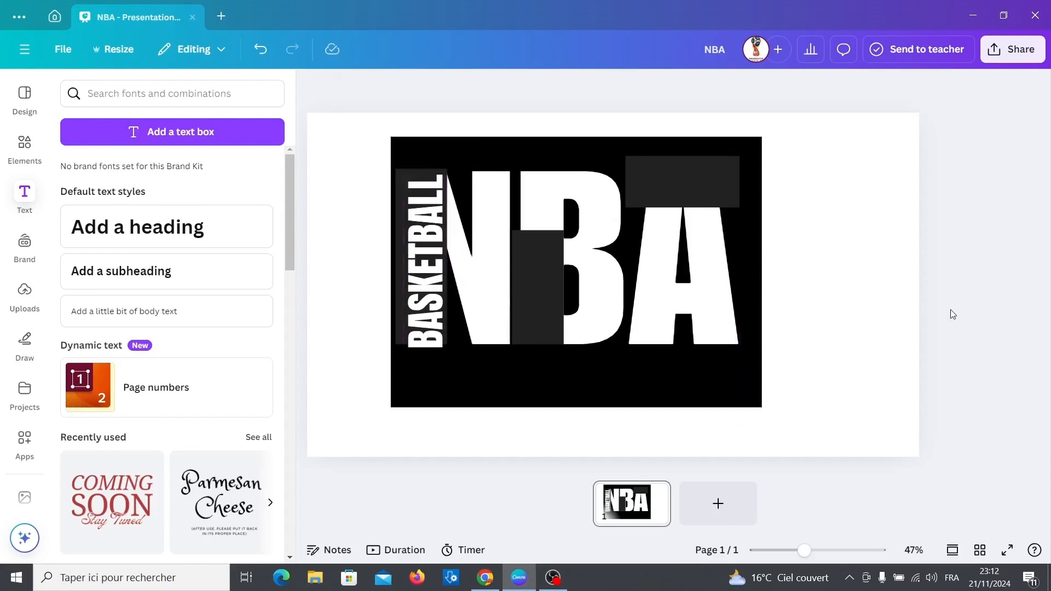
- Duplicate the vertical BASKETBALL text and place the copy over the B's left stem
click(428, 301)
click(429, 302)
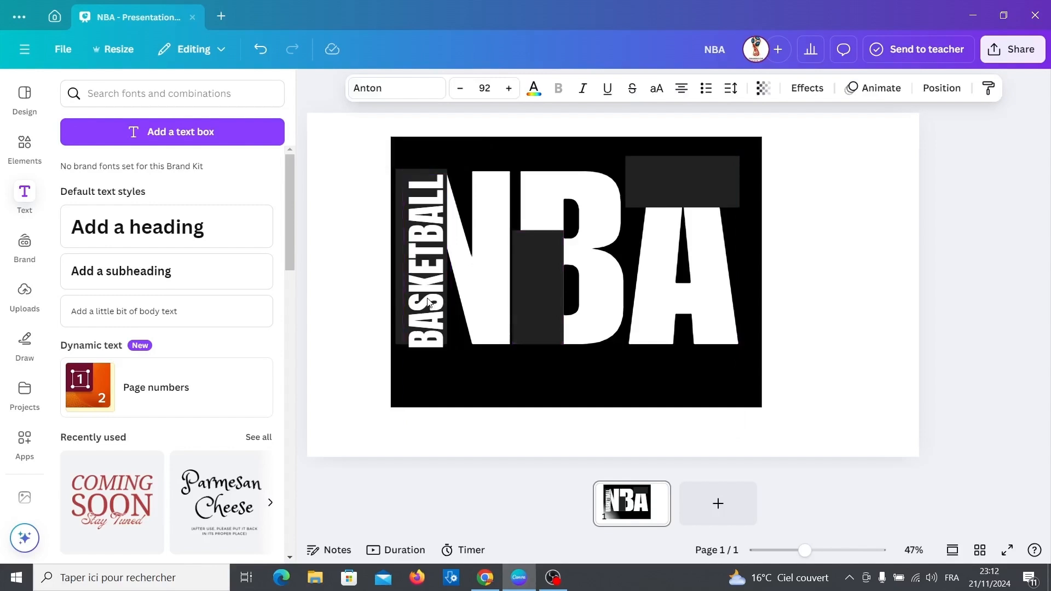
key(Escape)
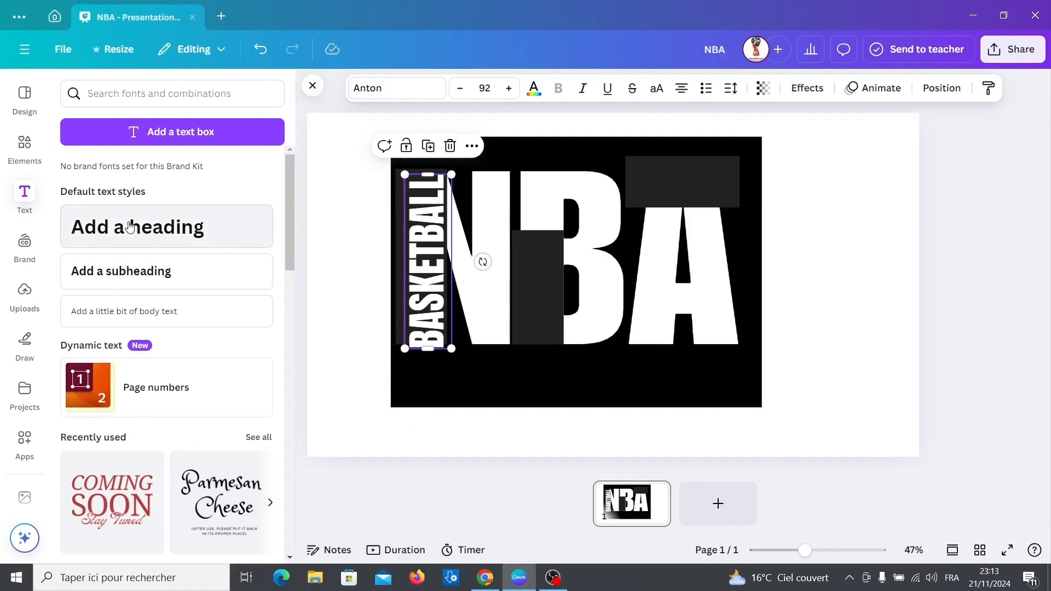
right_click(427, 276)
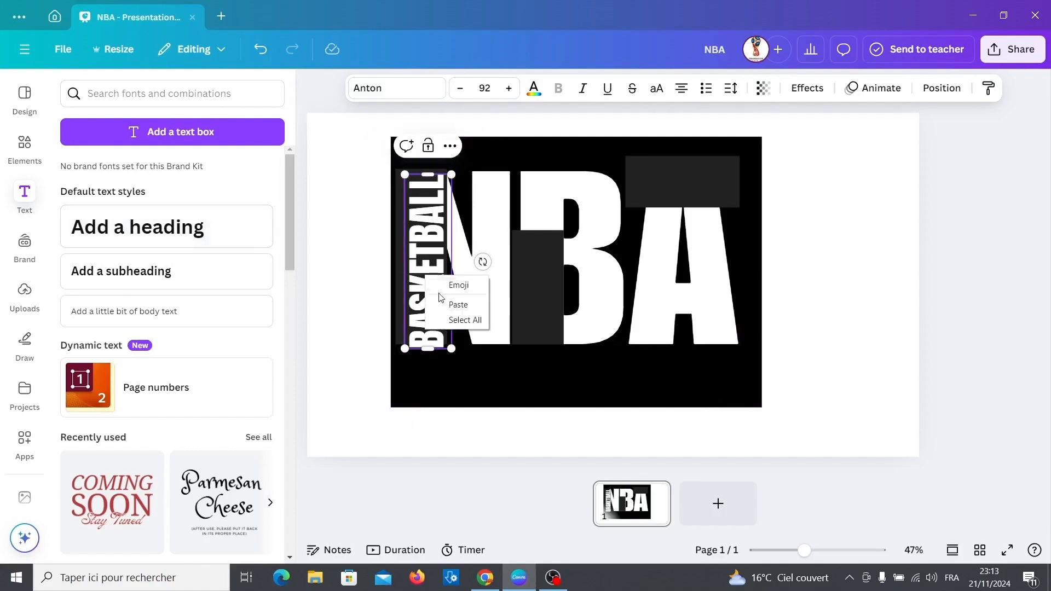
click(516, 268)
click(429, 246)
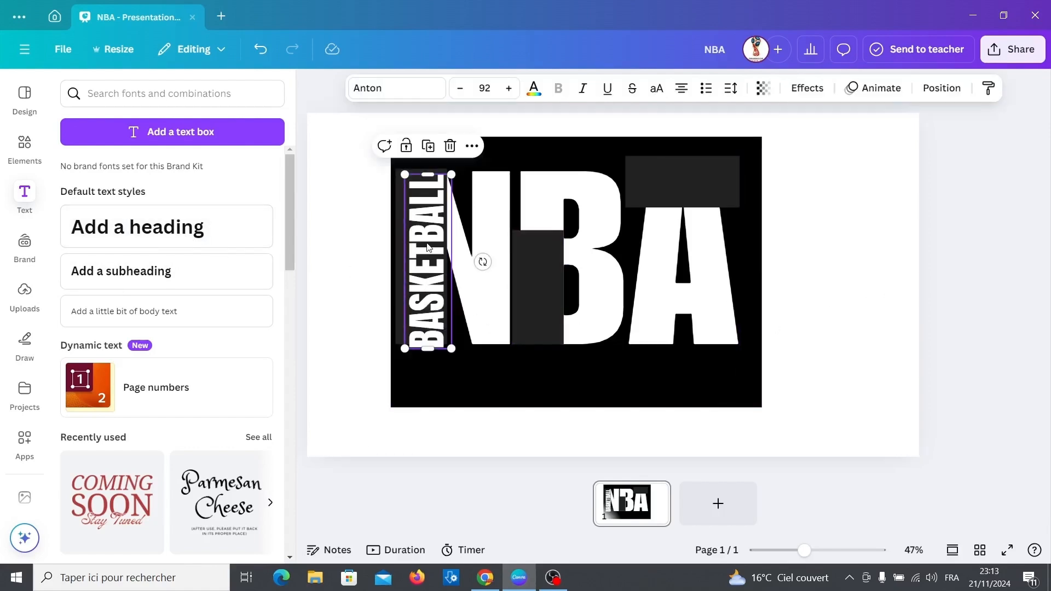
right_click(428, 246)
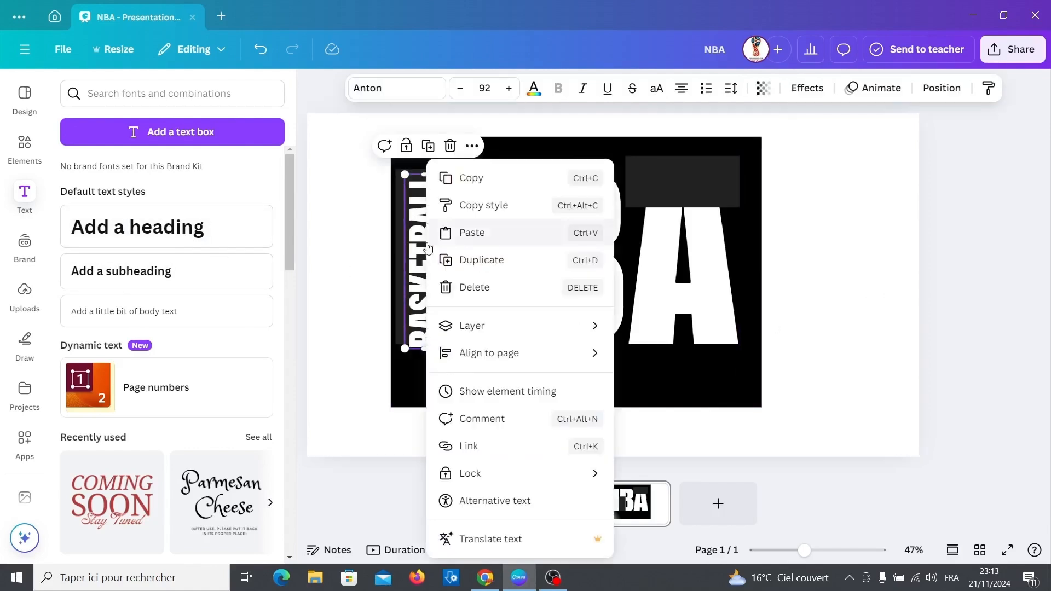
click(476, 261)
drag(474, 278, 545, 260)
- Replace the copied text on the B with SPORT and shorten its text box to about the dark rectangle's height
double_click(544, 262)
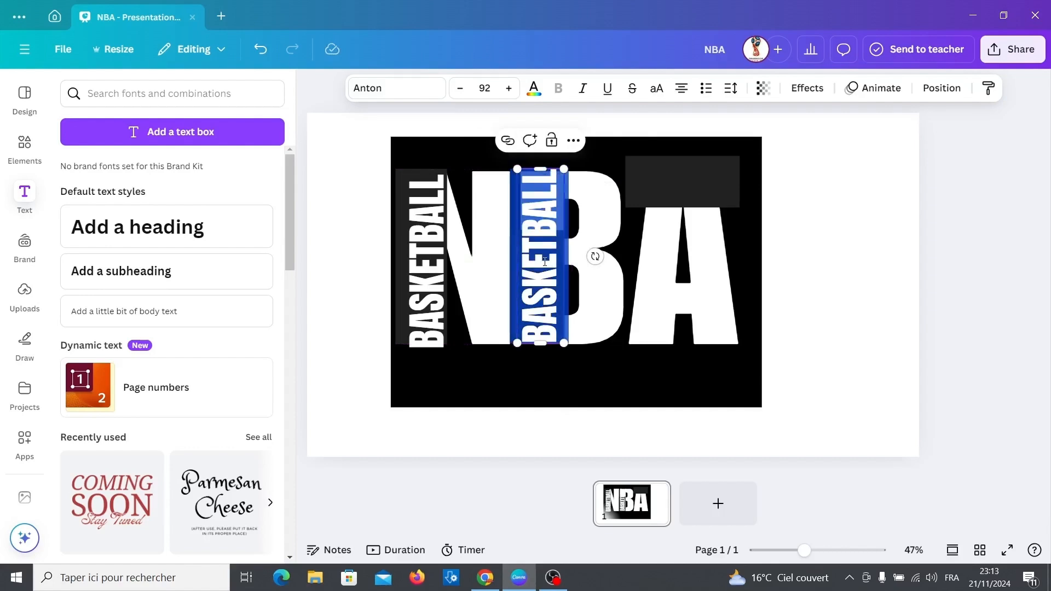
text(S)
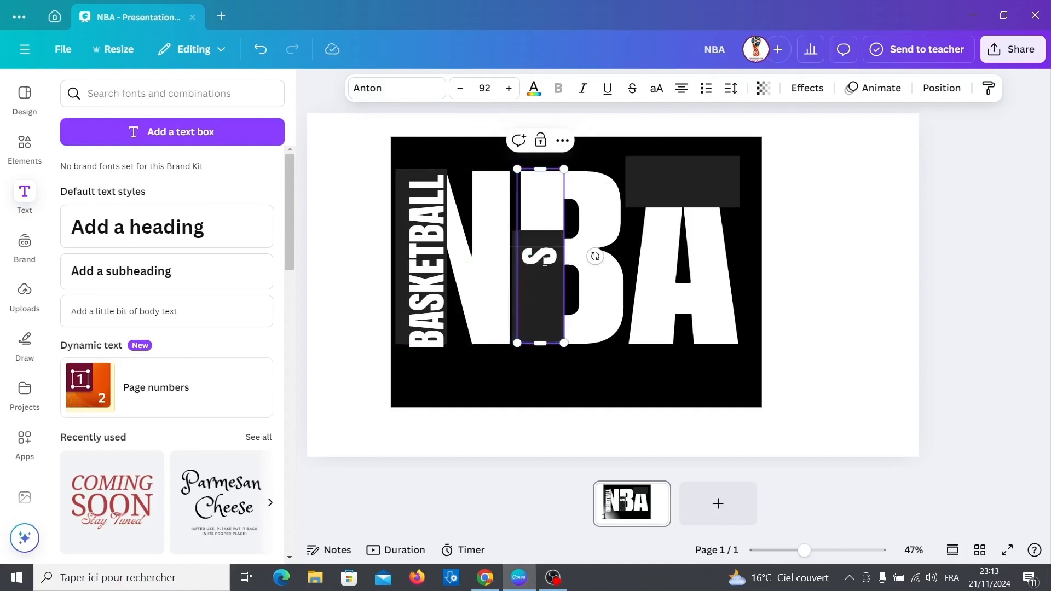
text(POR)
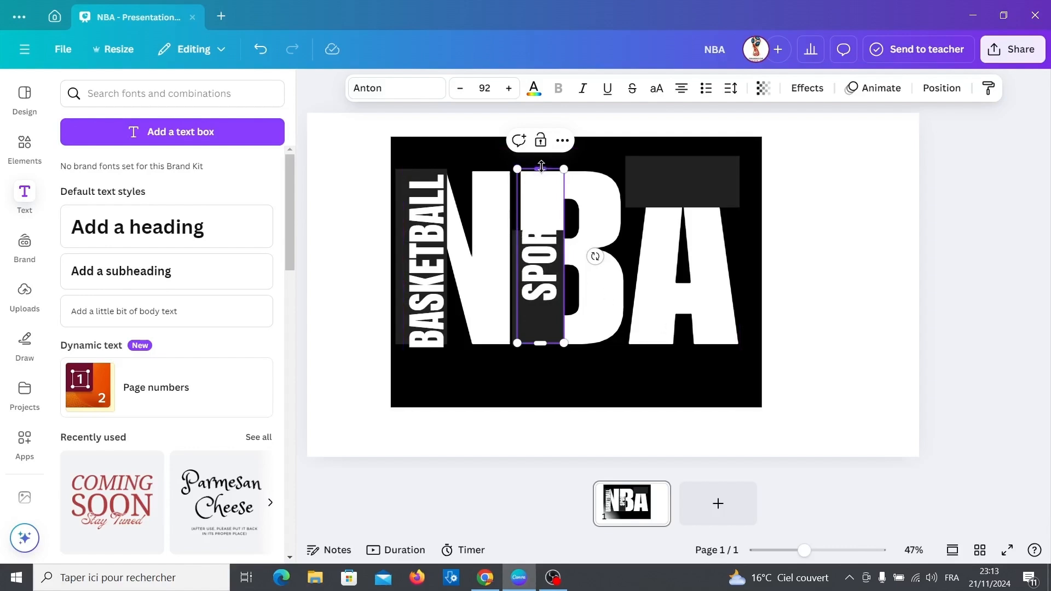
drag(541, 166, 539, 221)
click(825, 301)
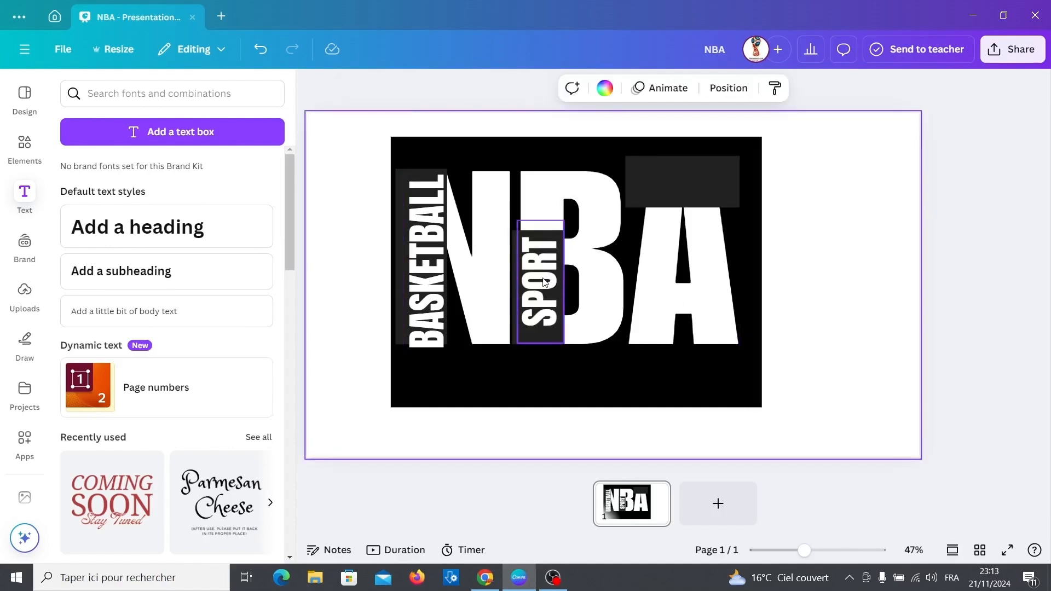
- Shift the SPORT text slightly down within the B's dark rectangle and set its font size to 108
drag(545, 281, 542, 283)
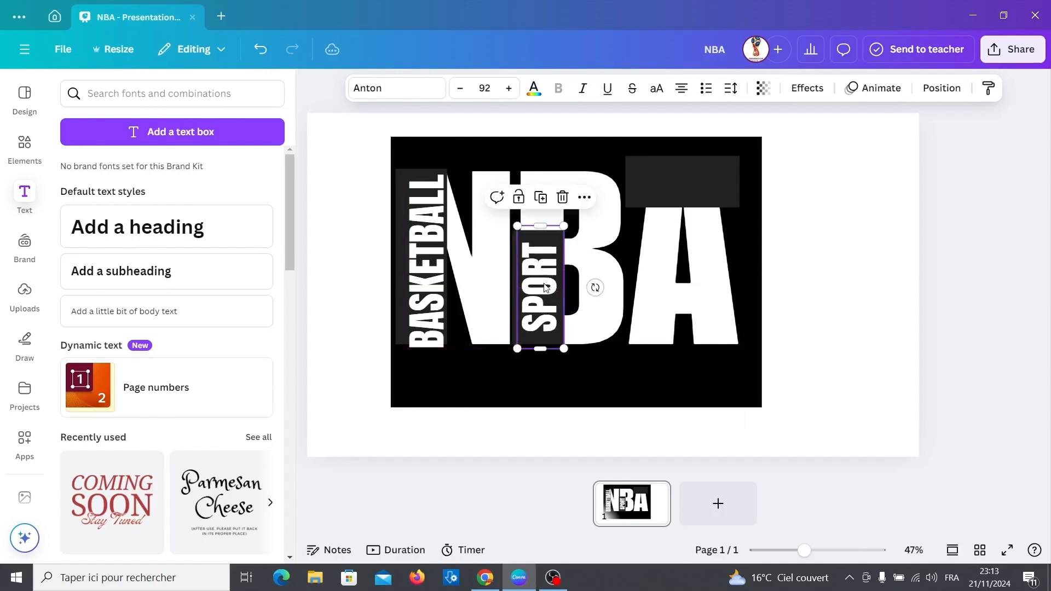
click(511, 88)
click(512, 88)
click(512, 88)
click(512, 88)
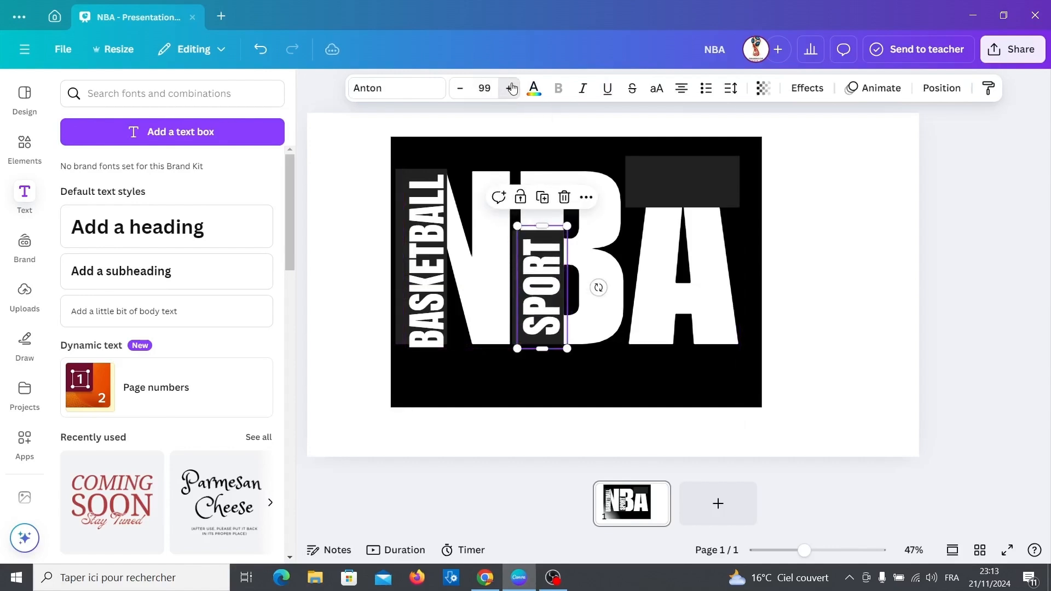
click(512, 88)
click(511, 88)
click(512, 88)
click(511, 88)
click(511, 88)
click(511, 89)
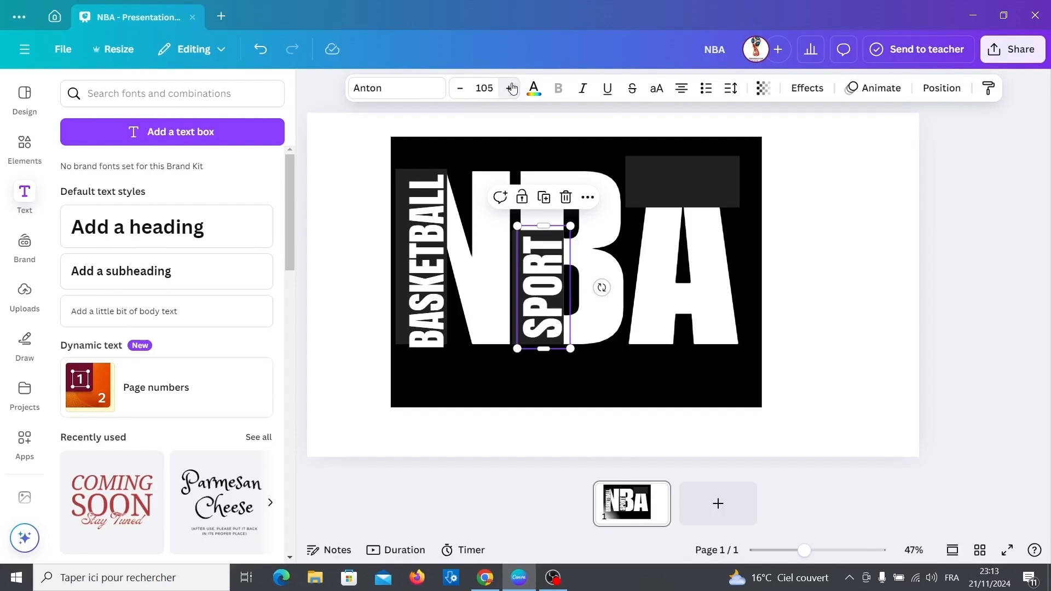
click(511, 88)
click(512, 88)
click(512, 88)
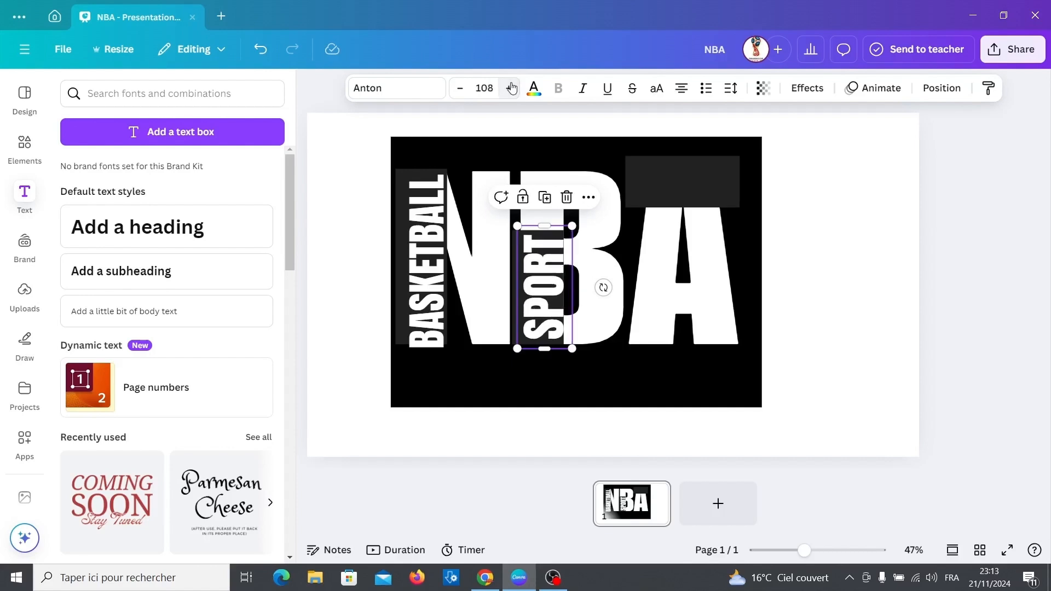
click(548, 298)
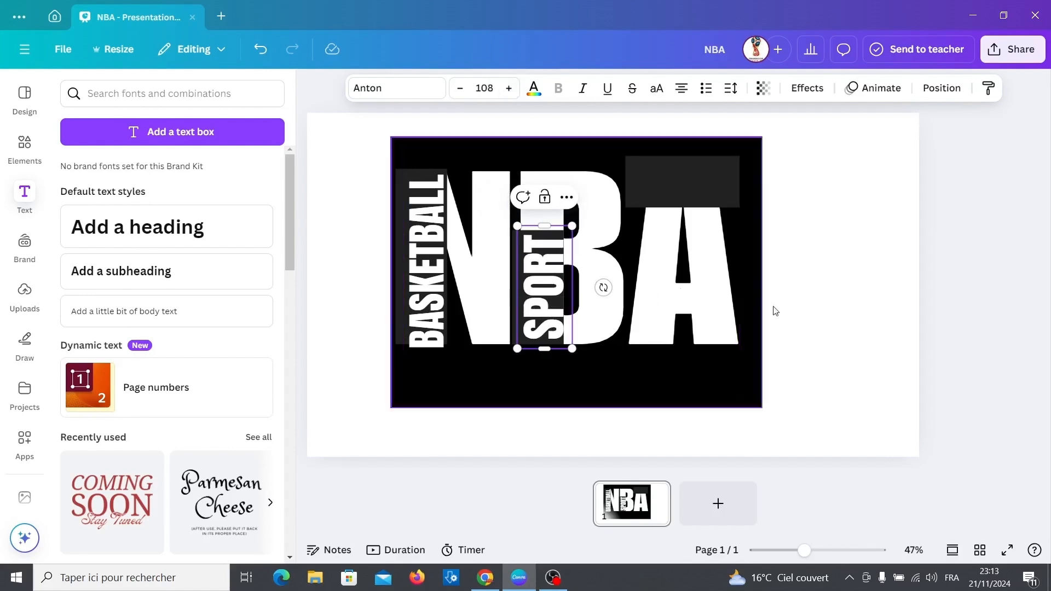
- Nudge the vertical SPORT text slightly left to centre it on the B's dark rectangle
click(839, 323)
click(545, 303)
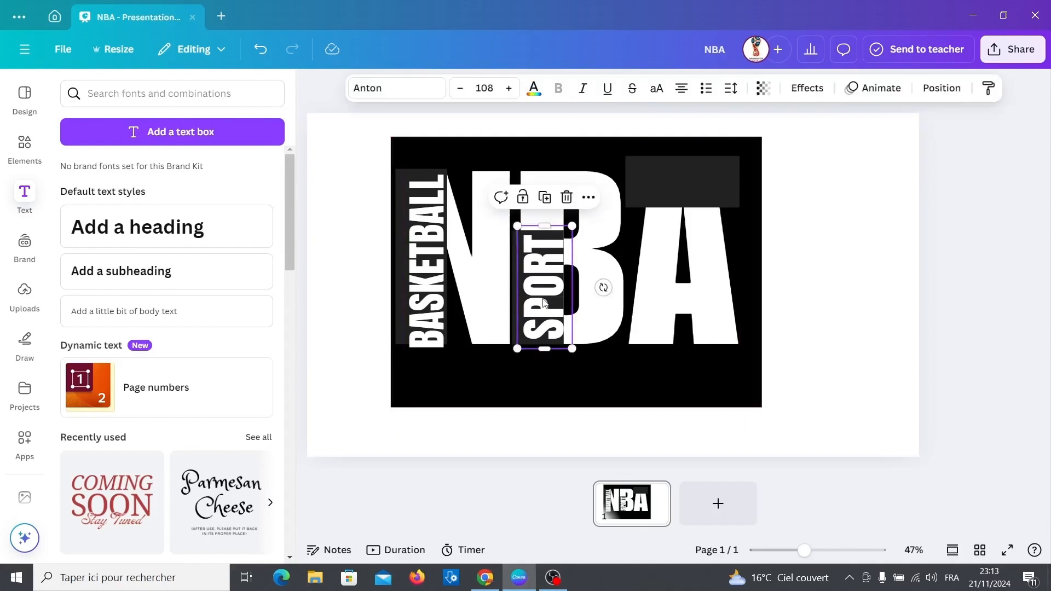
key(Left)
key(Left)
key(Left)
key(Left)
key(Left)
key(Left)
key(Left)
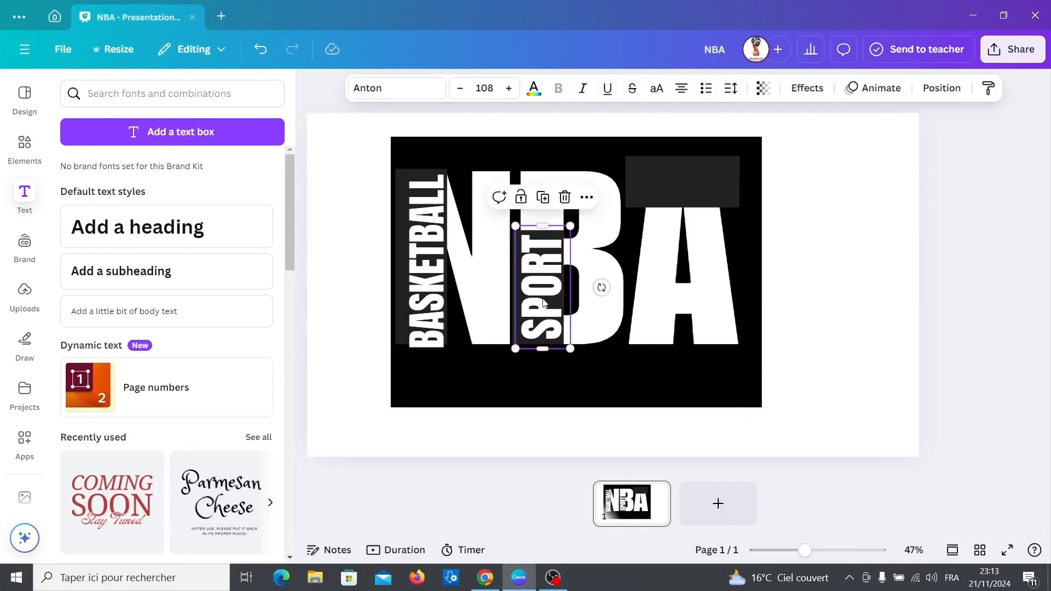
click(834, 307)
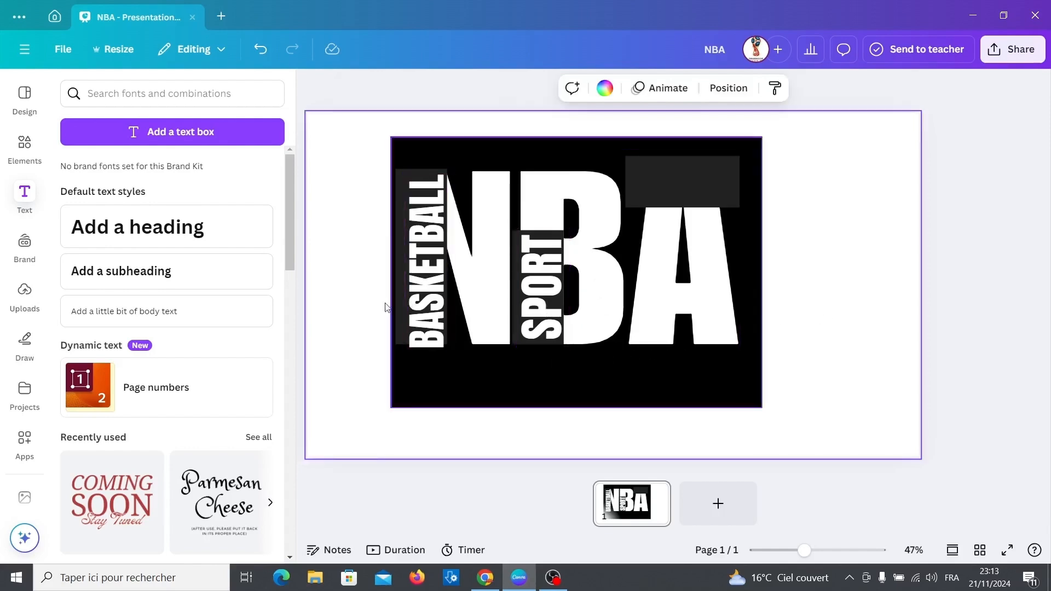
- Search the available apps for typecraft and open TypeCraft
click(18, 451)
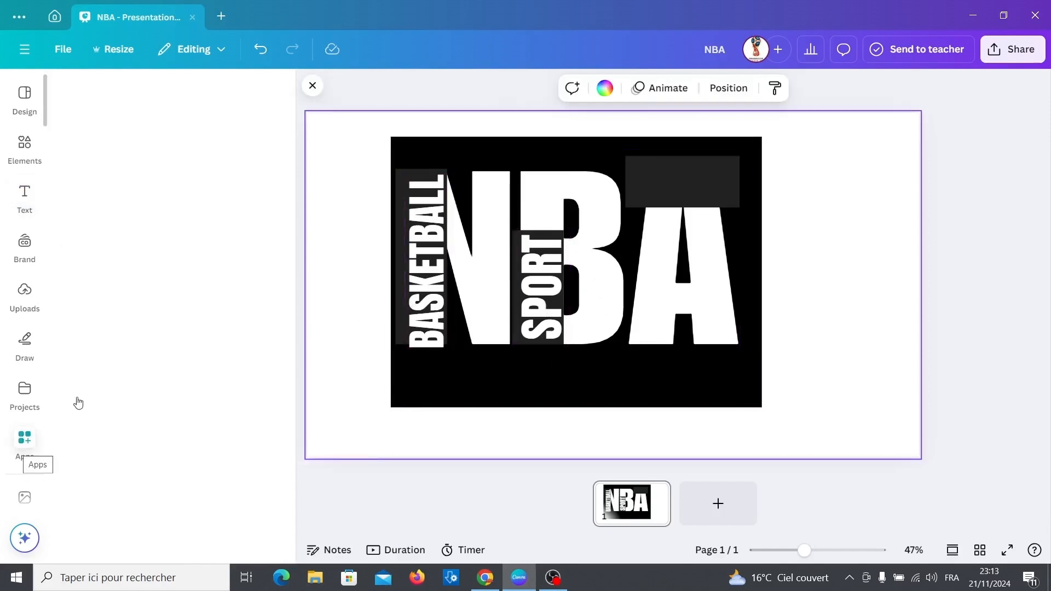
click(173, 100)
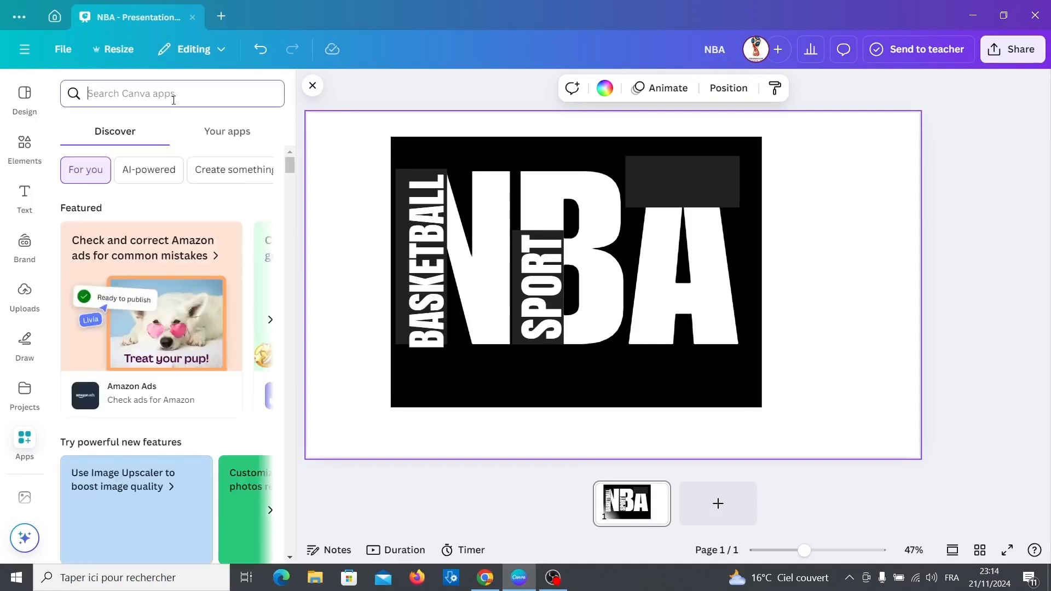
text(type)
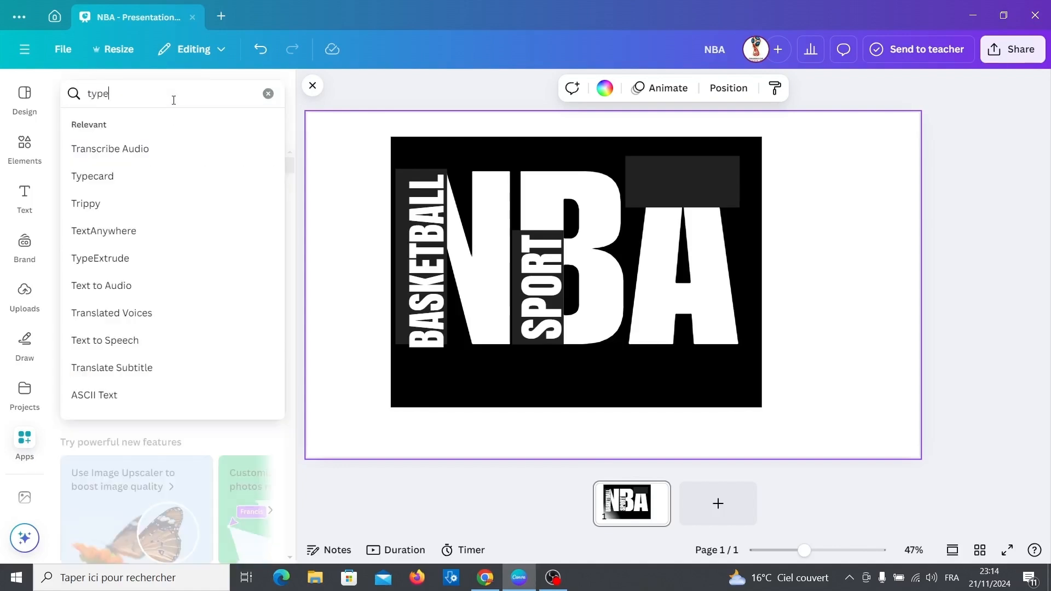
text(craft)
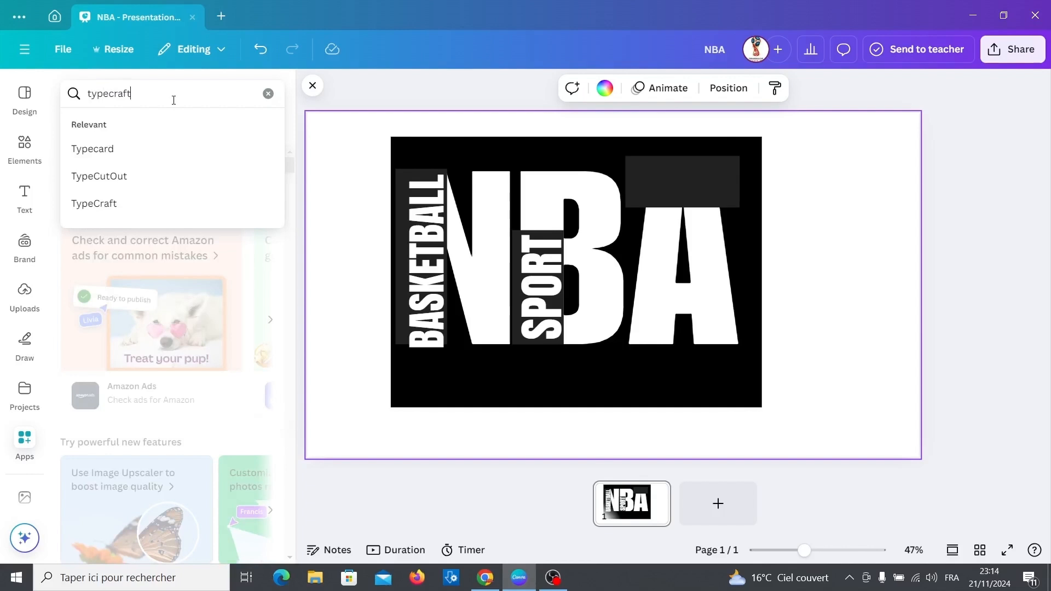
click(105, 148)
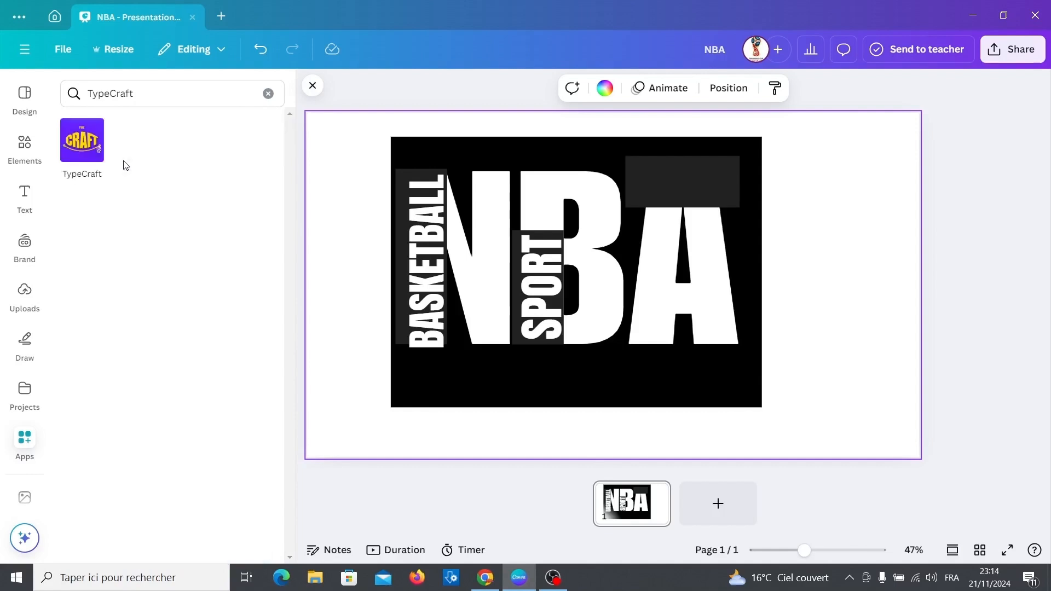
click(82, 140)
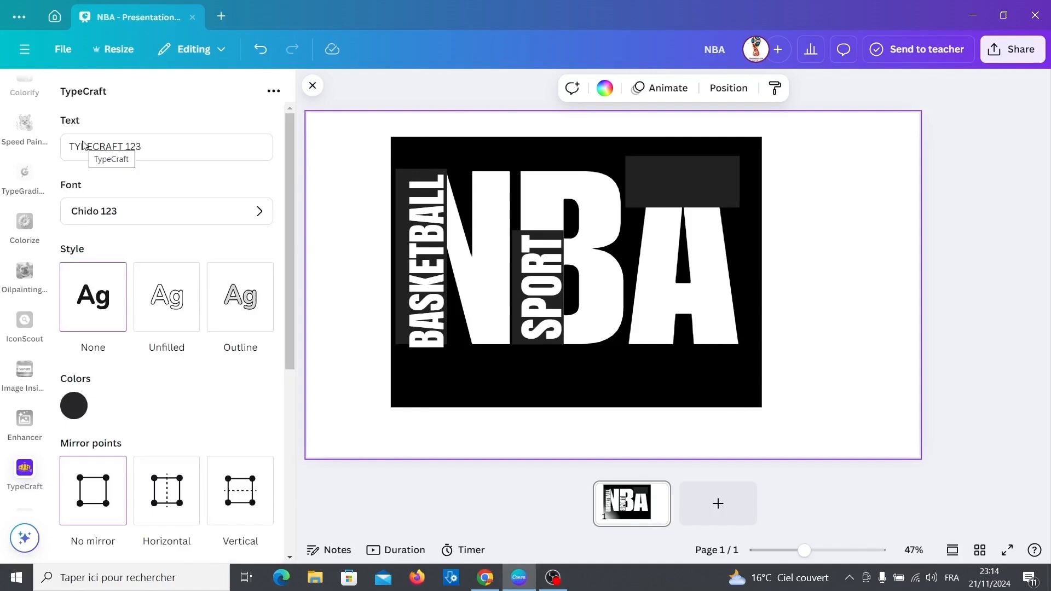
- Set the TypeCraft text to USA and its font to Anton Regular 123
double_click(102, 146)
triple_click(102, 146)
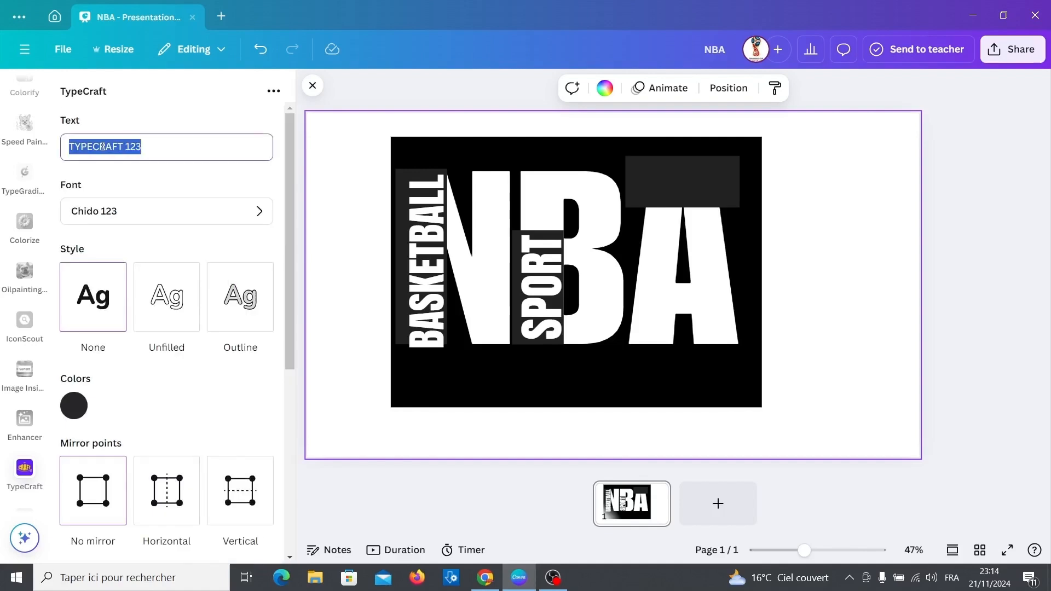
text(USA)
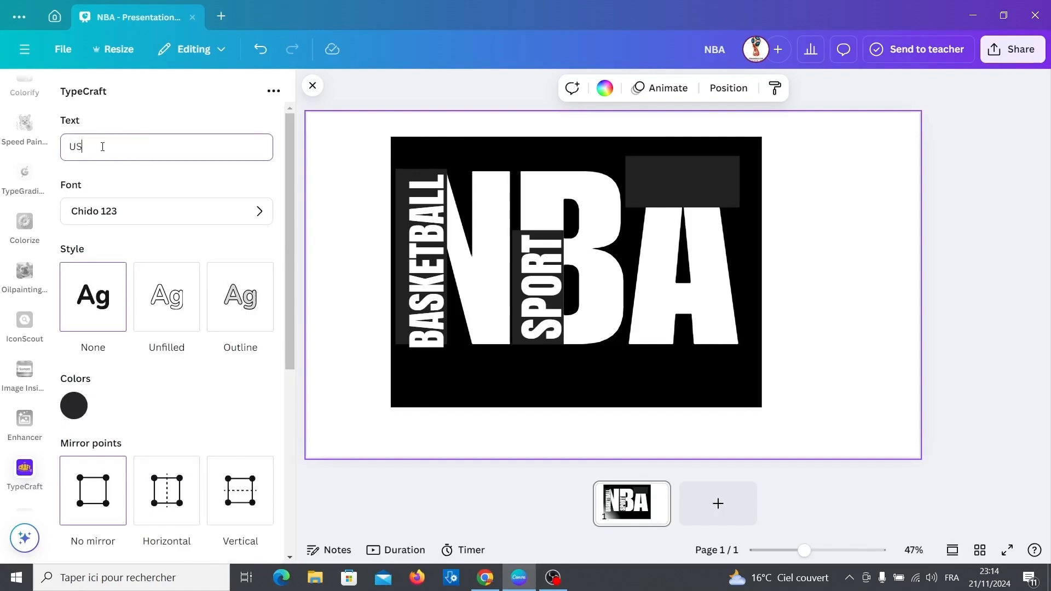
click(140, 212)
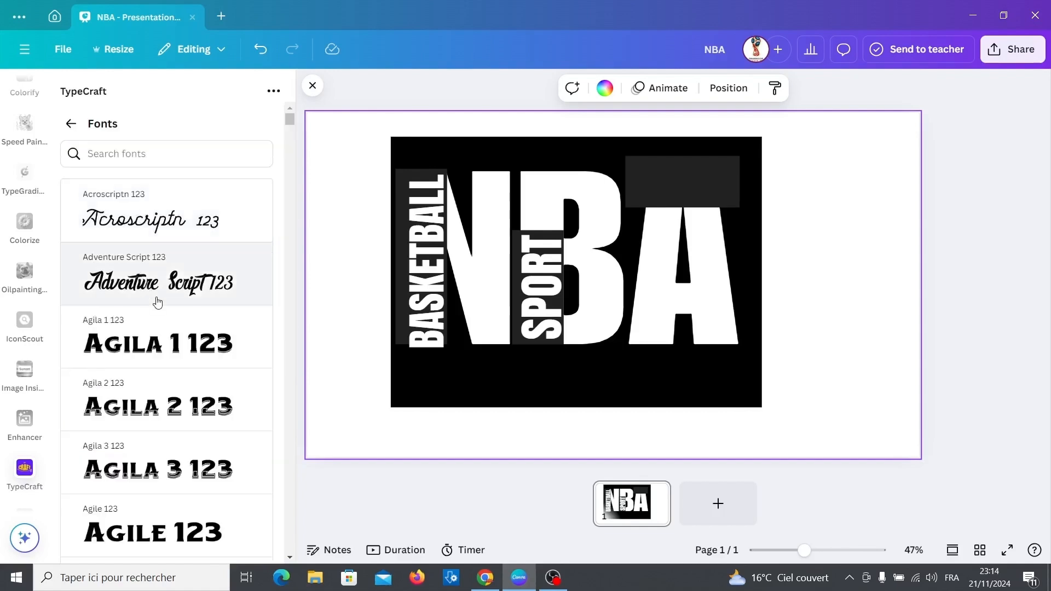
scroll(151, 297, down, 5)
scroll(140, 348, down, 3)
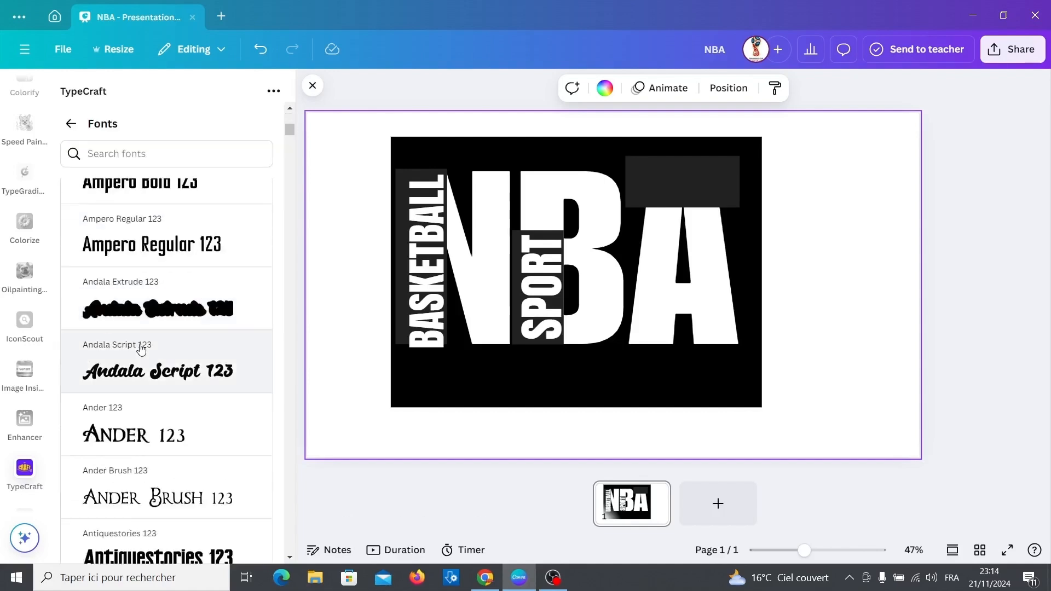
scroll(137, 348, down, 6)
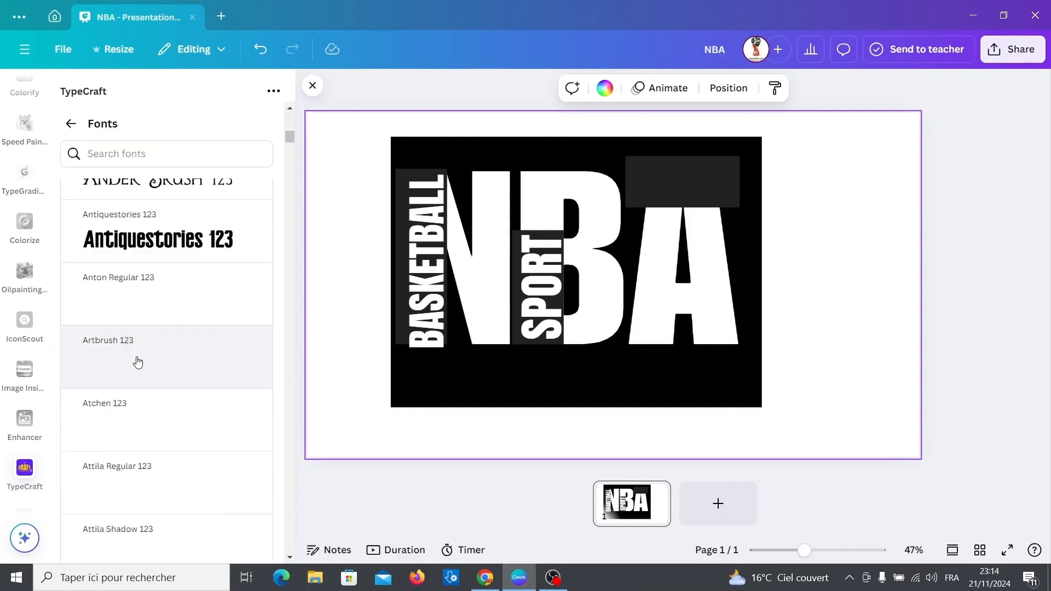
click(117, 311)
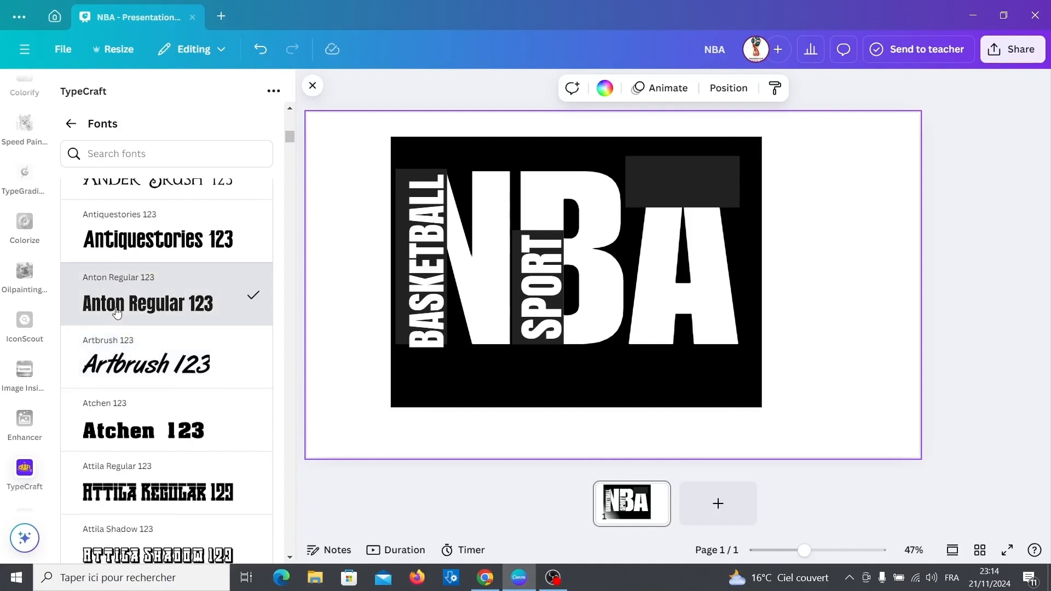
click(72, 125)
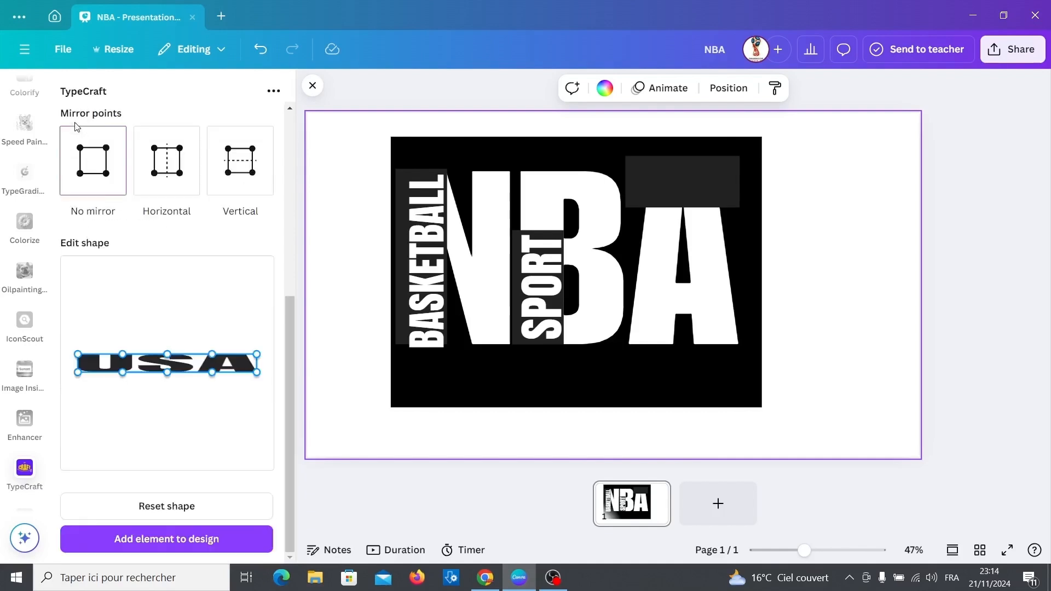
- Change the colour of the USA lettering to white
drag(294, 347, 291, 237)
click(78, 285)
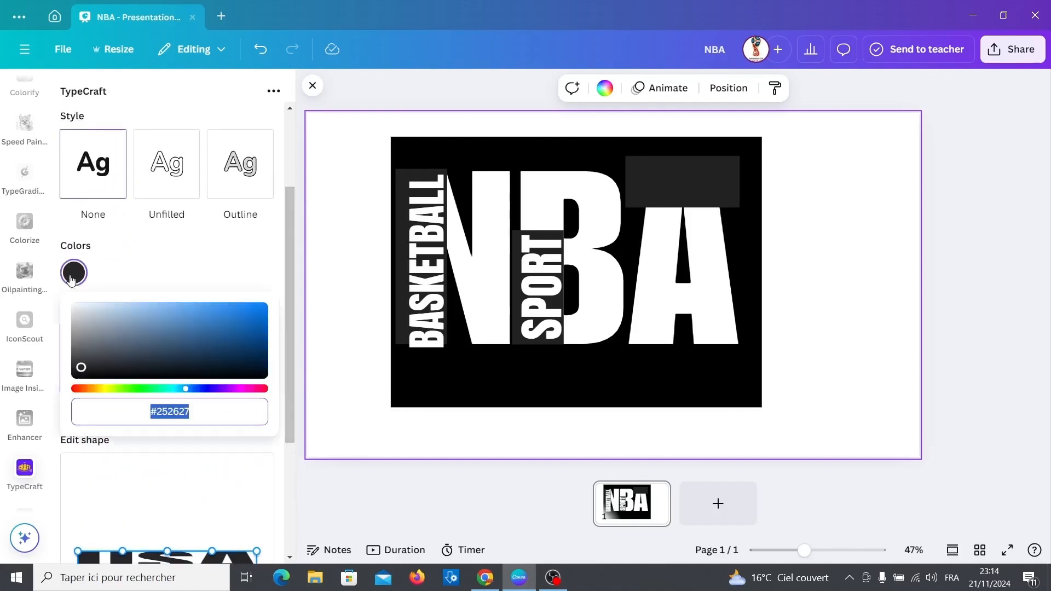
drag(81, 368, 65, 304)
click(139, 277)
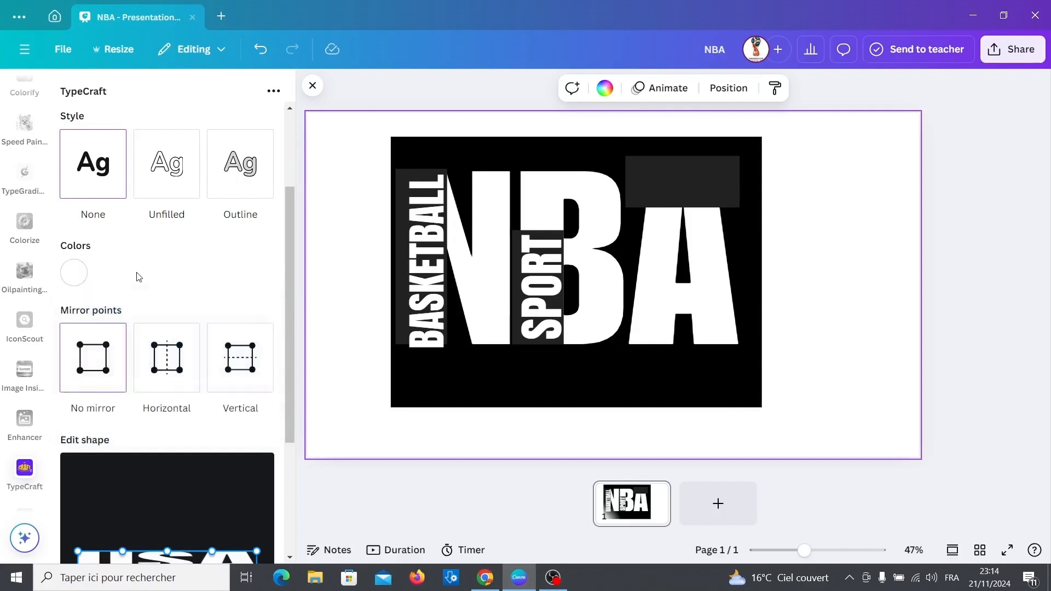
drag(288, 317, 307, 432)
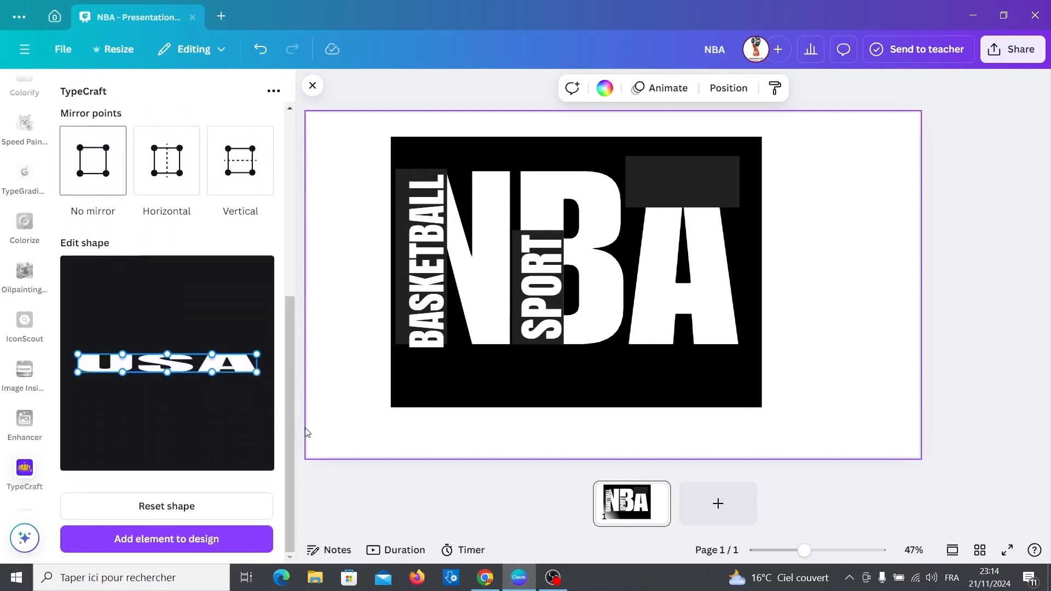
- Taper the USA shape symmetrically using horizontal mirroring, moving the top corners inward and slightly up, and return to no mirroring
click(170, 173)
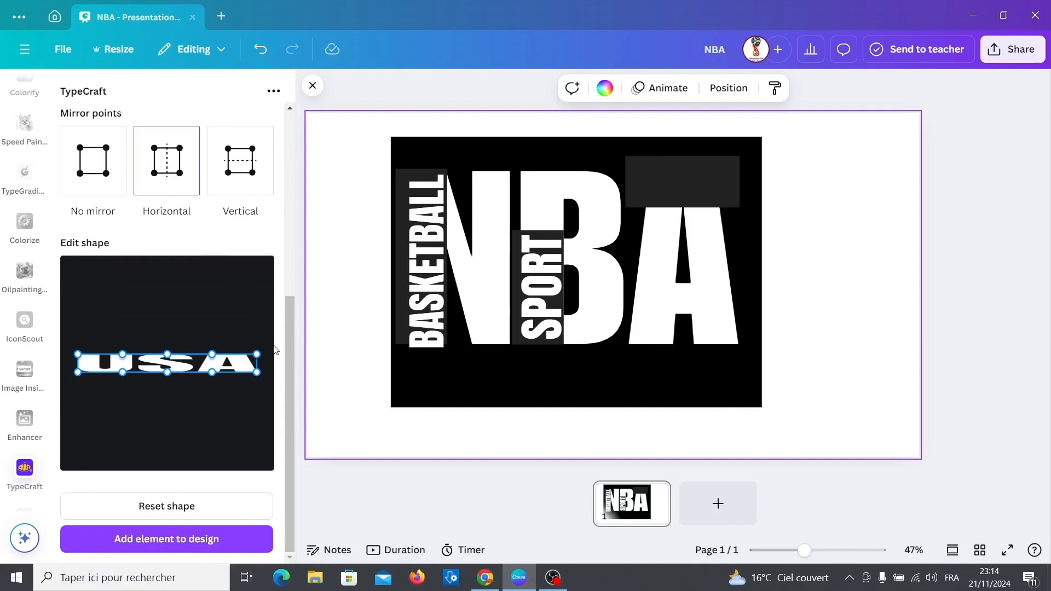
drag(257, 355, 248, 346)
click(81, 176)
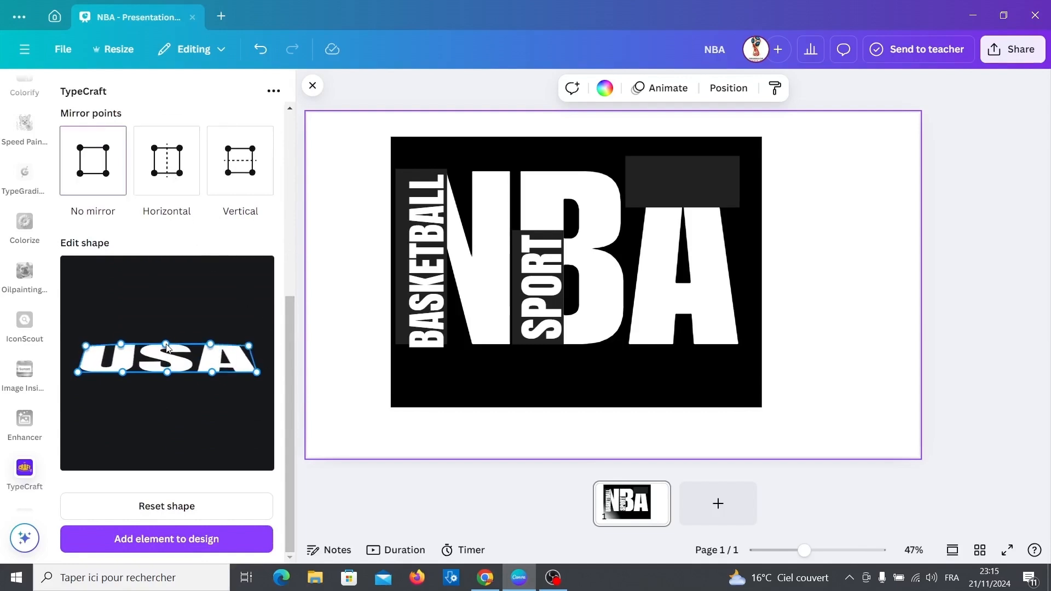
- Add the USA lettering to the design, shrink it, and place it over the dark rectangle above the A
click(200, 540)
drag(477, 264, 605, 284)
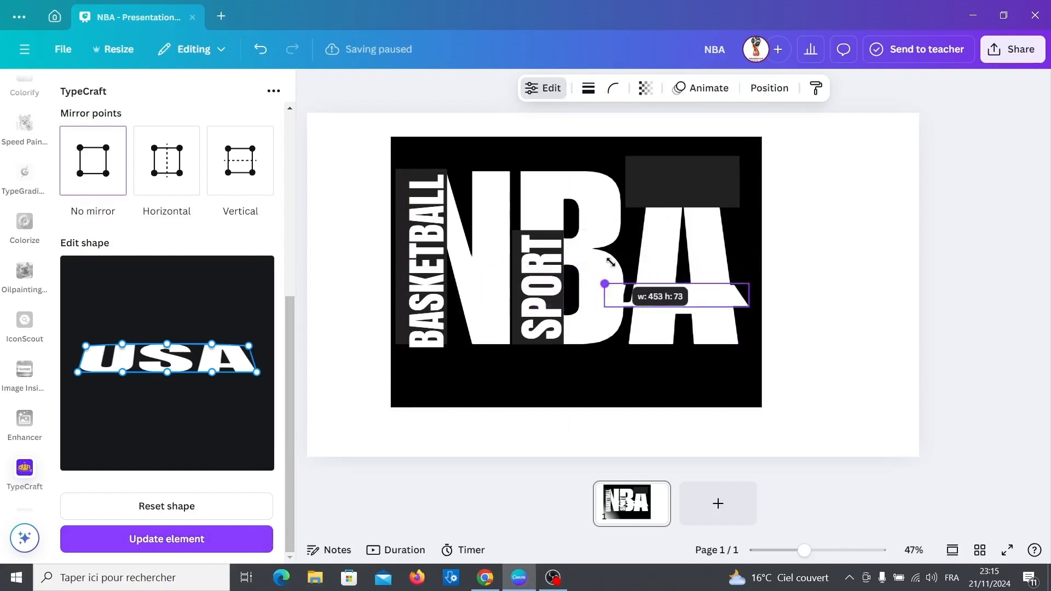
drag(689, 292, 701, 191)
drag(763, 183, 745, 185)
- Raise the top edge of the USA shape, update the element, and scale it down to fit inside the A's dark rectangle
click(160, 175)
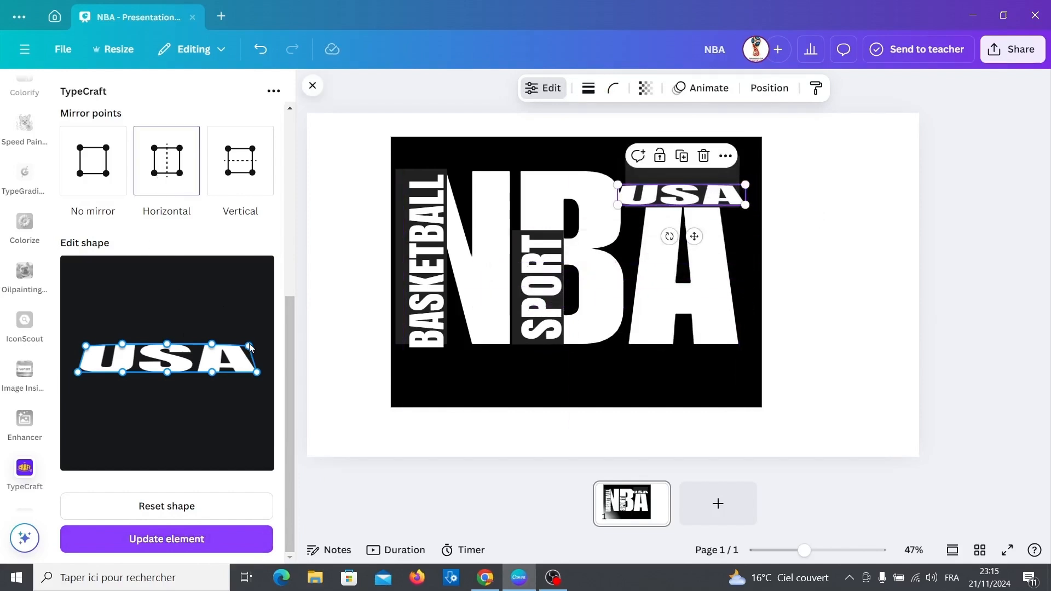
drag(249, 345, 248, 317)
click(96, 177)
drag(167, 343, 166, 315)
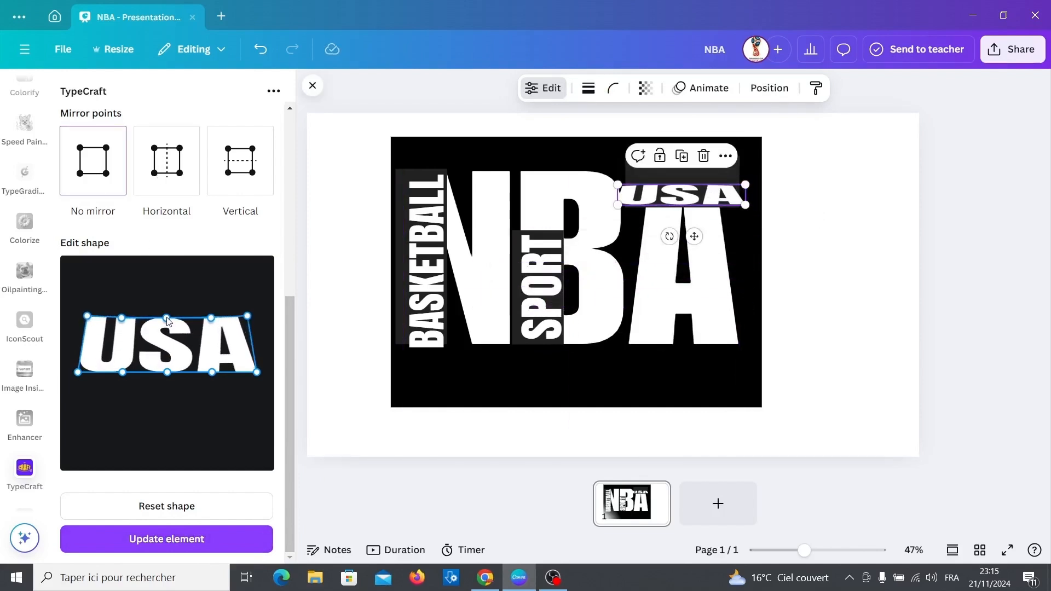
click(183, 538)
drag(617, 213, 640, 208)
drag(745, 175, 683, 190)
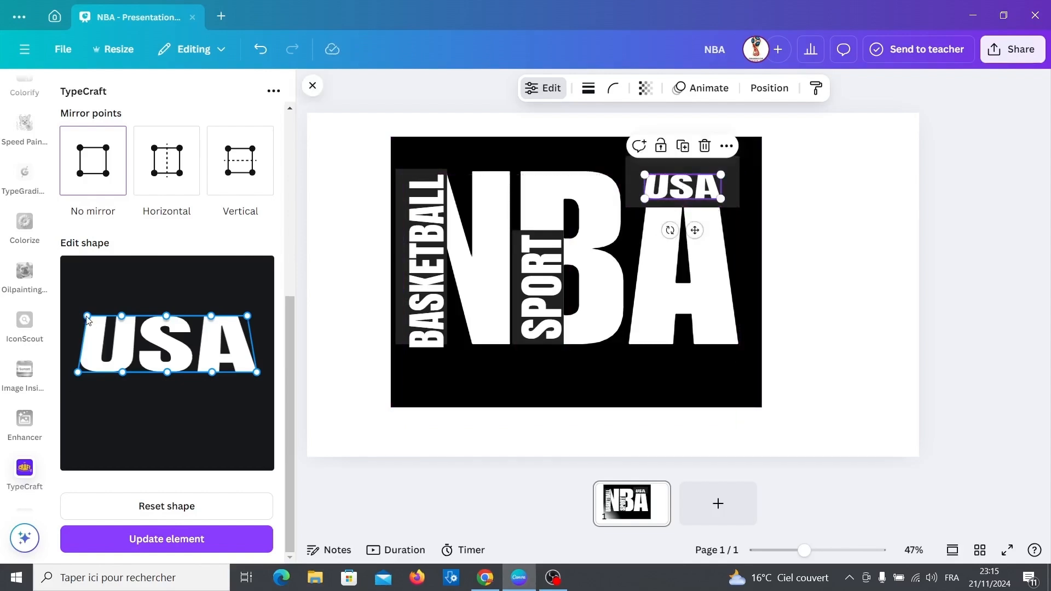
- Raise the top corners and middle point of the USA shape further to make it taller, and update the element
drag(86, 317, 95, 296)
drag(247, 315, 245, 293)
drag(166, 315, 167, 296)
click(177, 538)
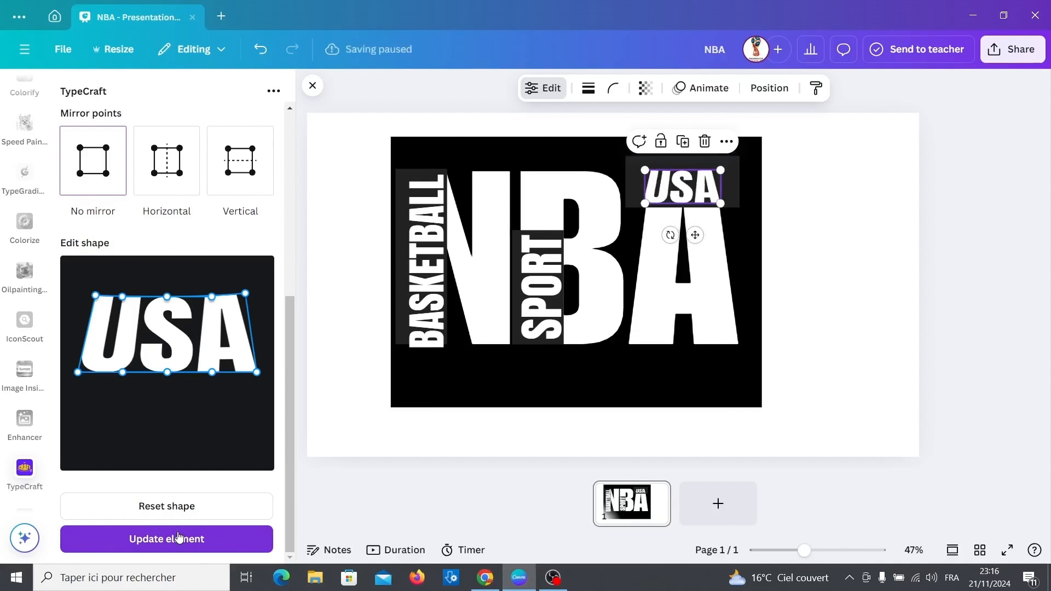
click(857, 280)
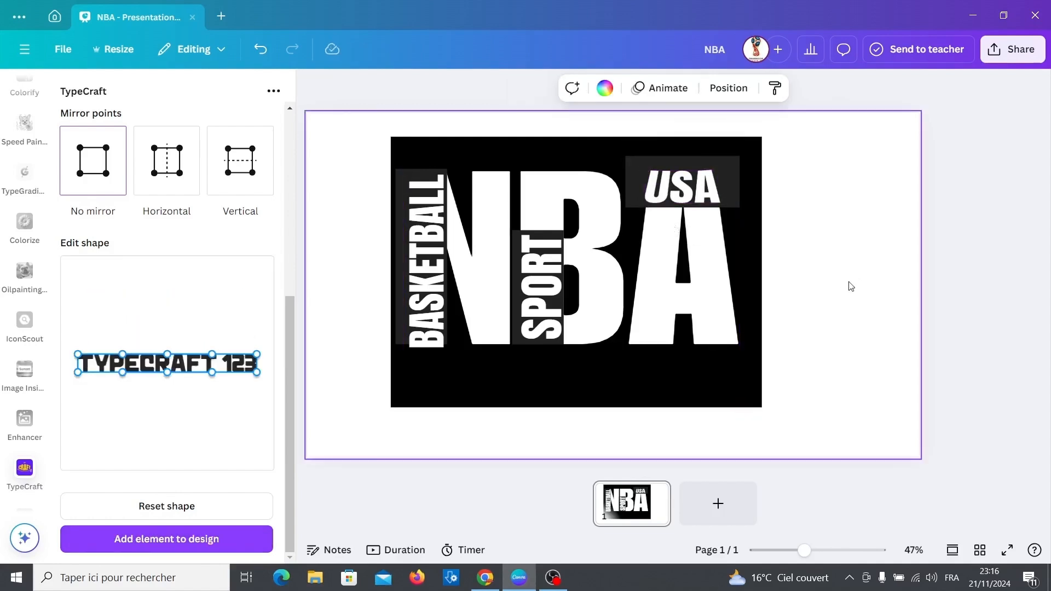
- Select the whole NBA artwork with its black background and enlarge it proportionally to fill more of the page
drag(869, 377, 685, 380)
click(364, 143)
drag(361, 135, 809, 459)
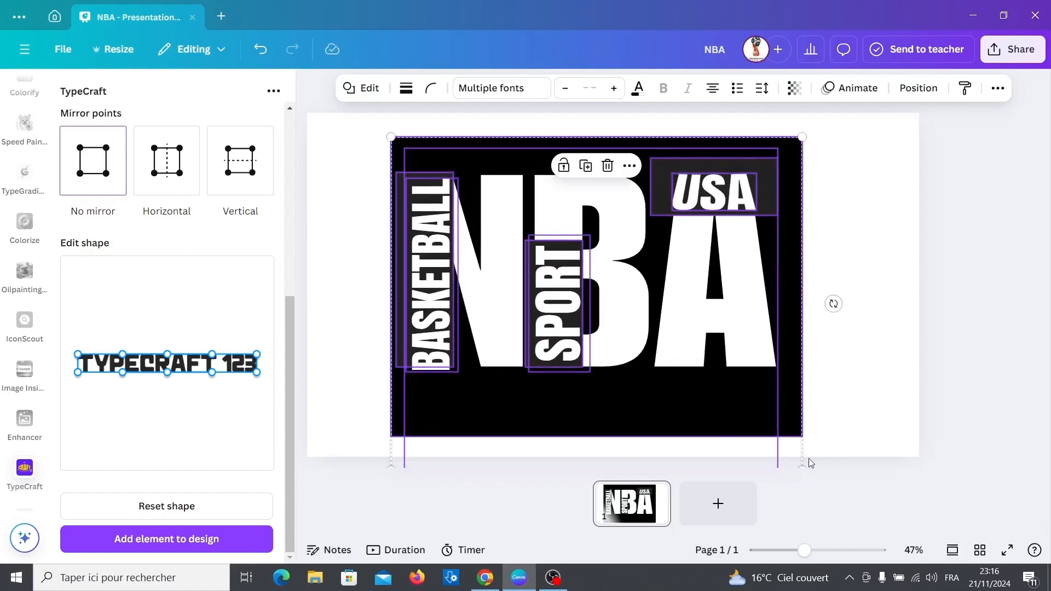
drag(389, 134, 385, 132)
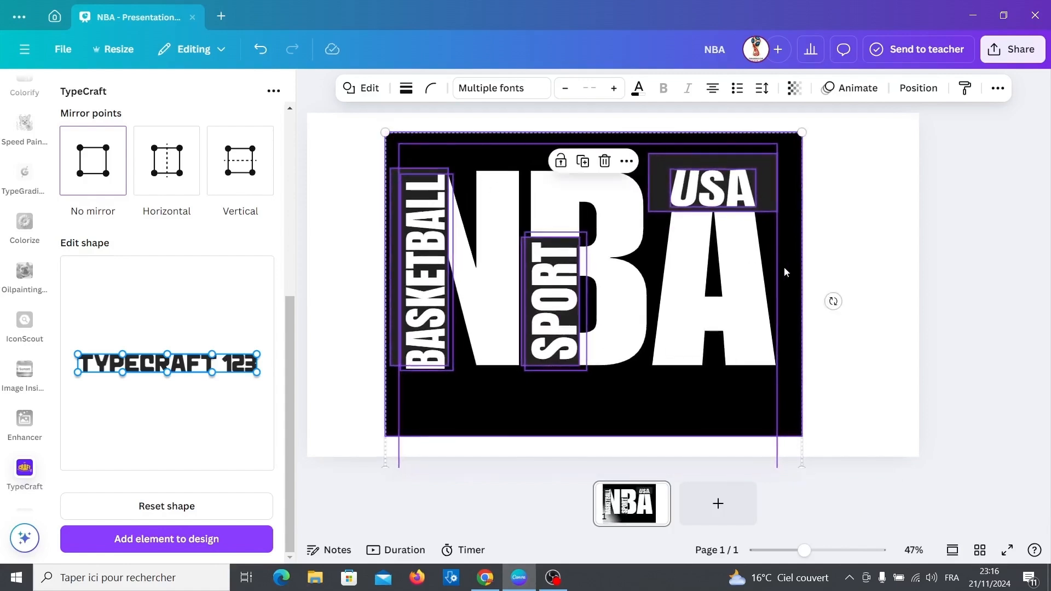
- Rename the design NBA1 and download it as a PNG at size 1
click(924, 252)
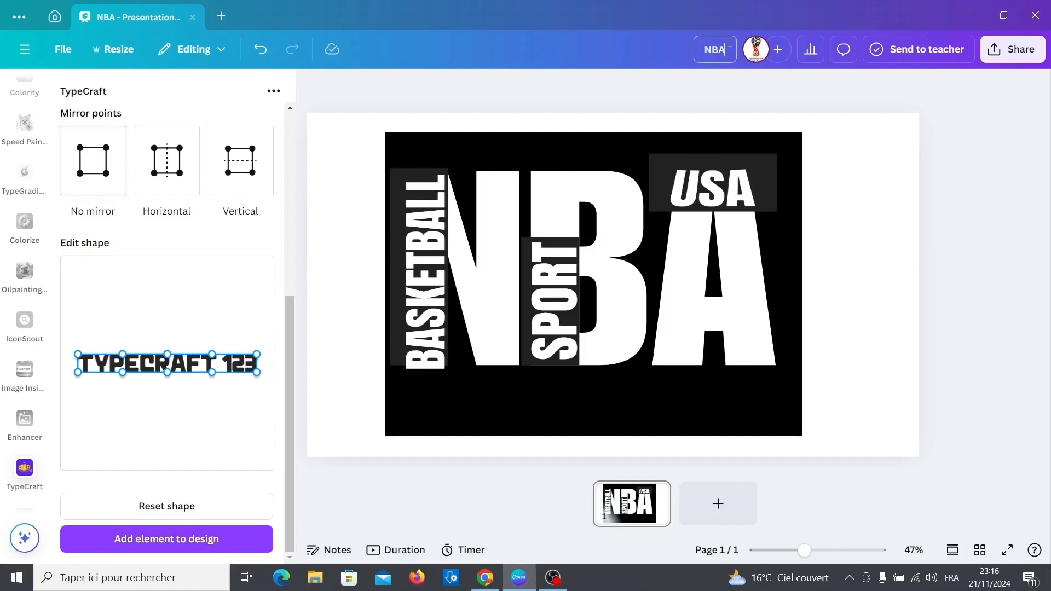
text(1)
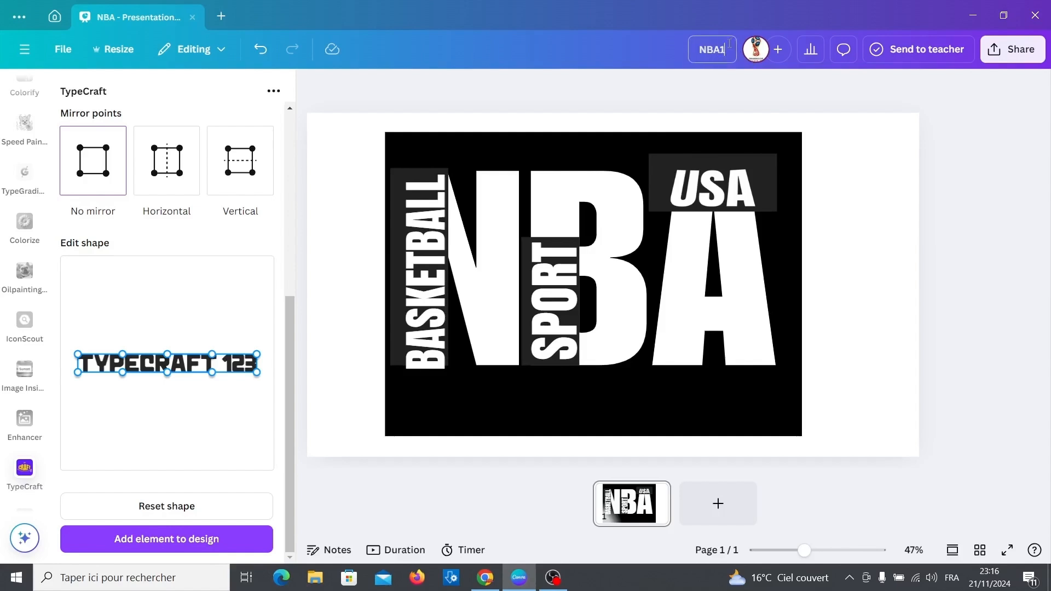
click(1008, 50)
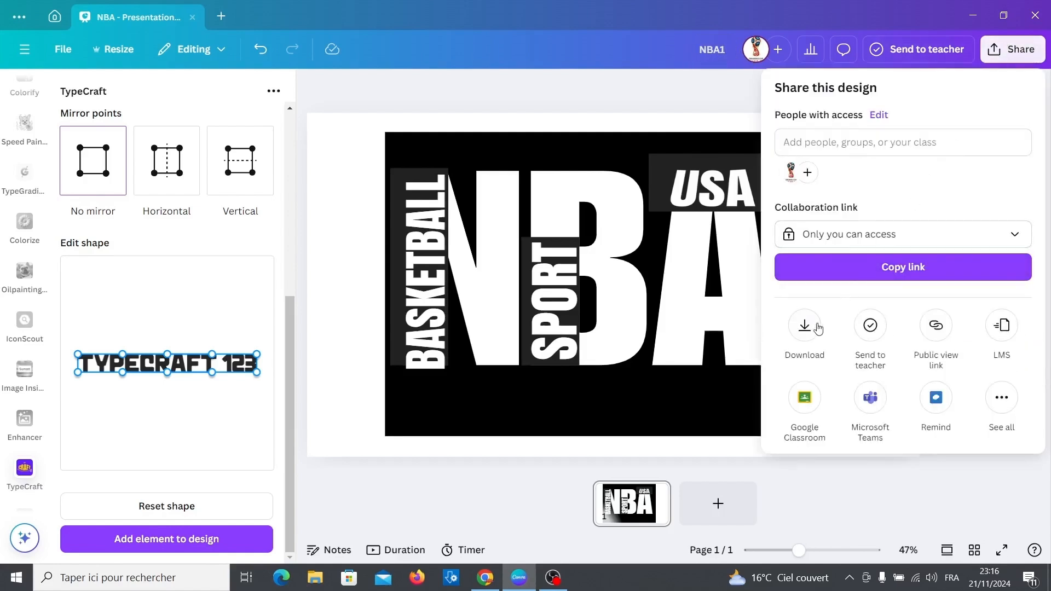
click(805, 325)
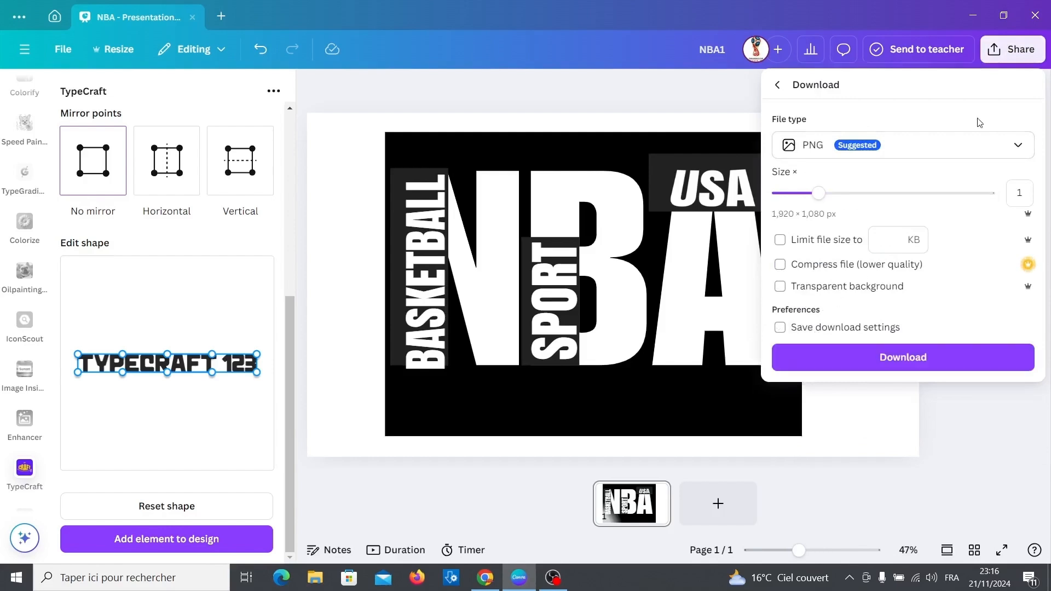
click(913, 358)
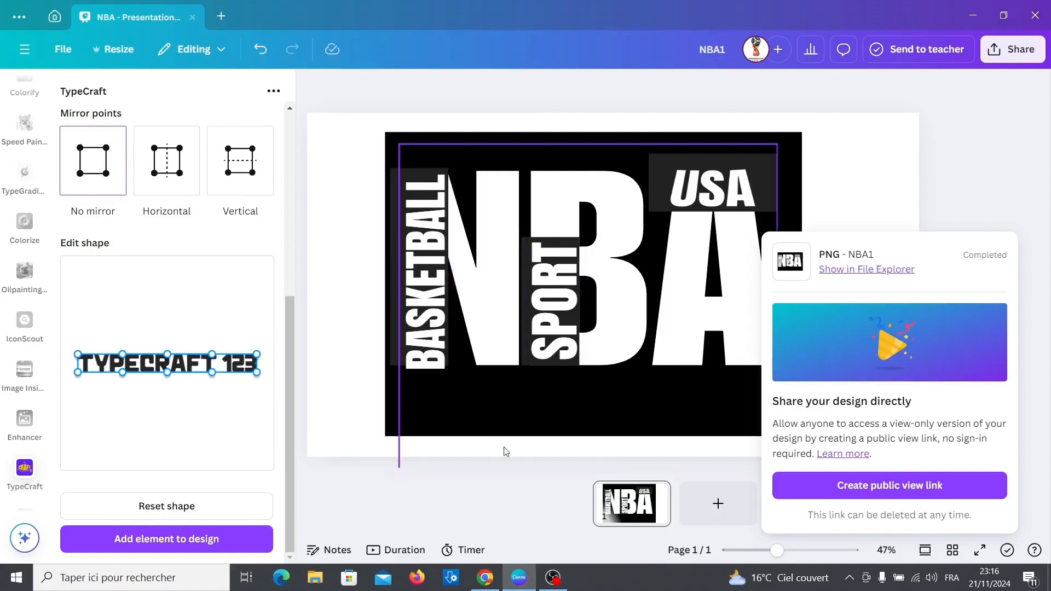
- Add a blank second page to the presentation
click(741, 516)
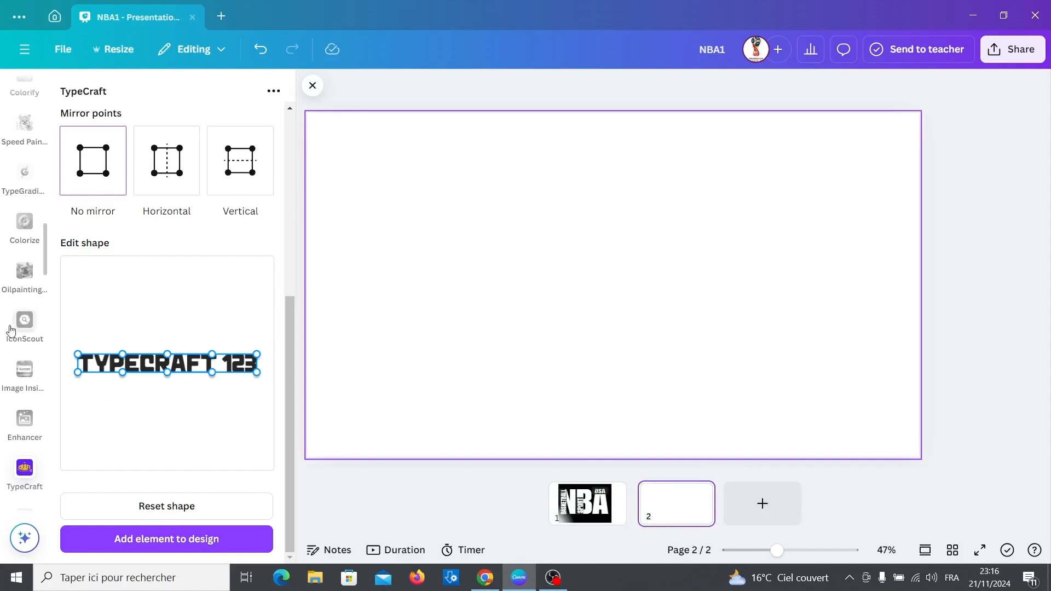
- Upload the NBA1 image from the Downloads folder, place it on the blank second page and enlarge it
scroll(16, 296, up, 10)
scroll(16, 296, up, 5)
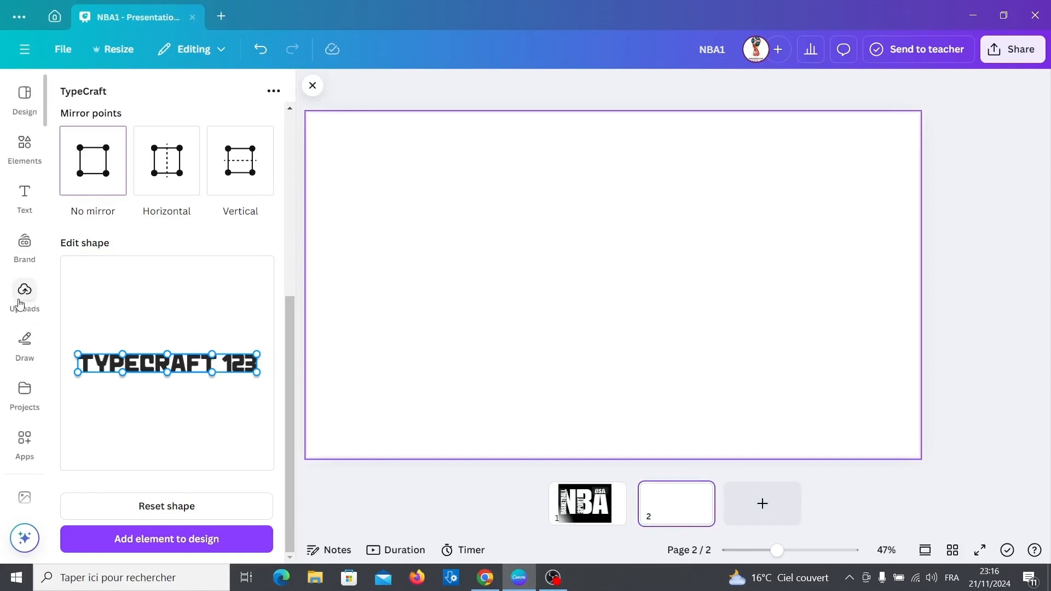
click(22, 296)
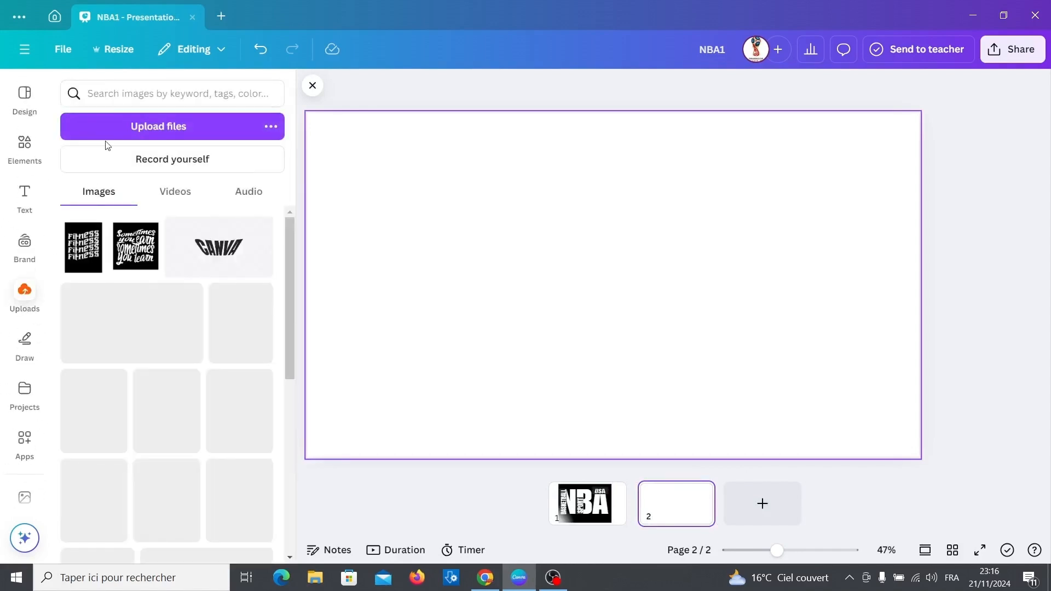
click(111, 129)
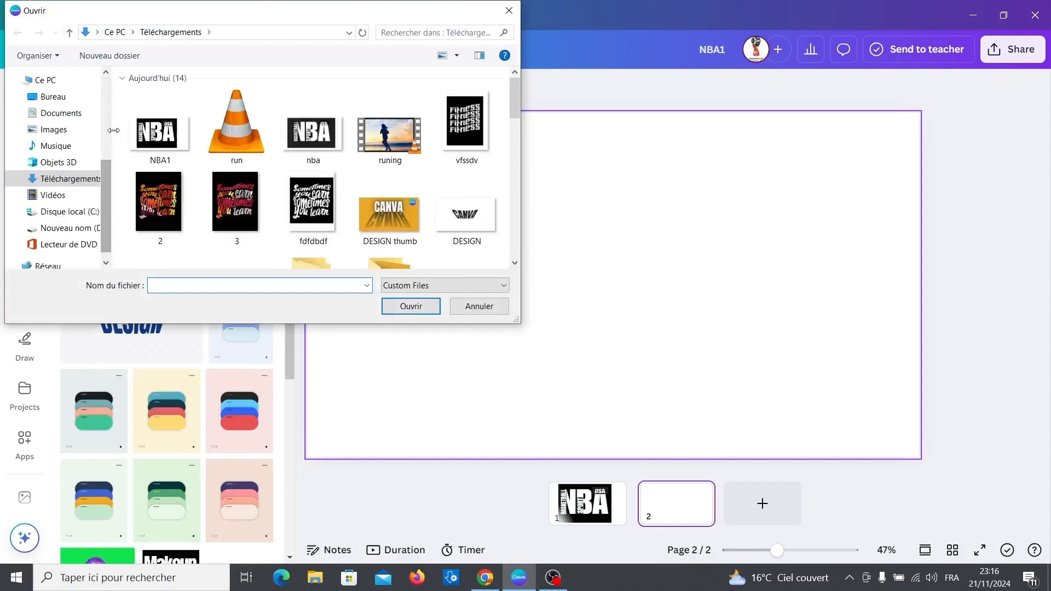
double_click(145, 145)
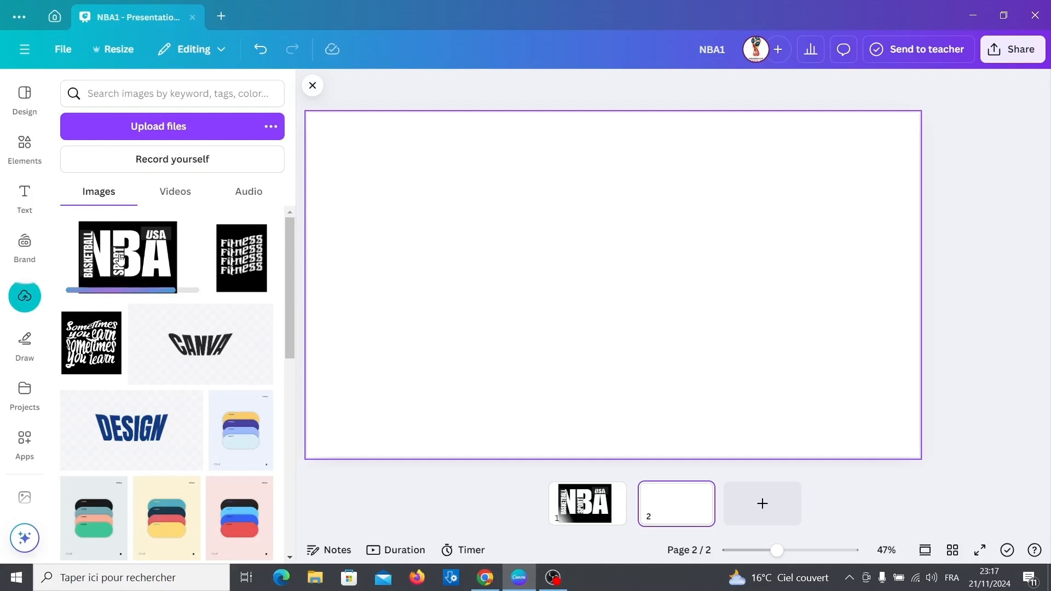
click(120, 259)
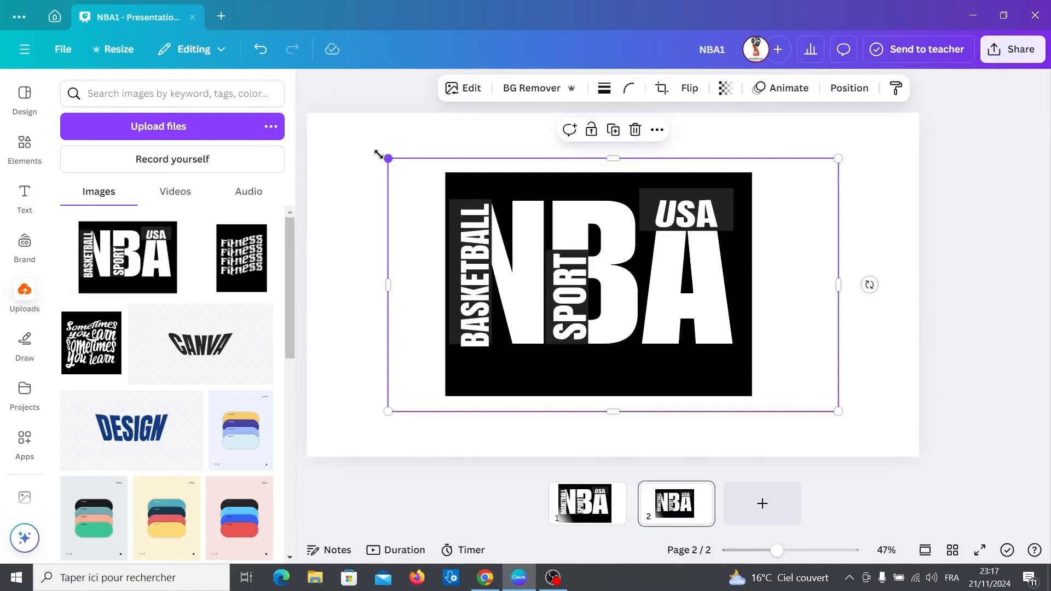
drag(377, 154, 332, 137)
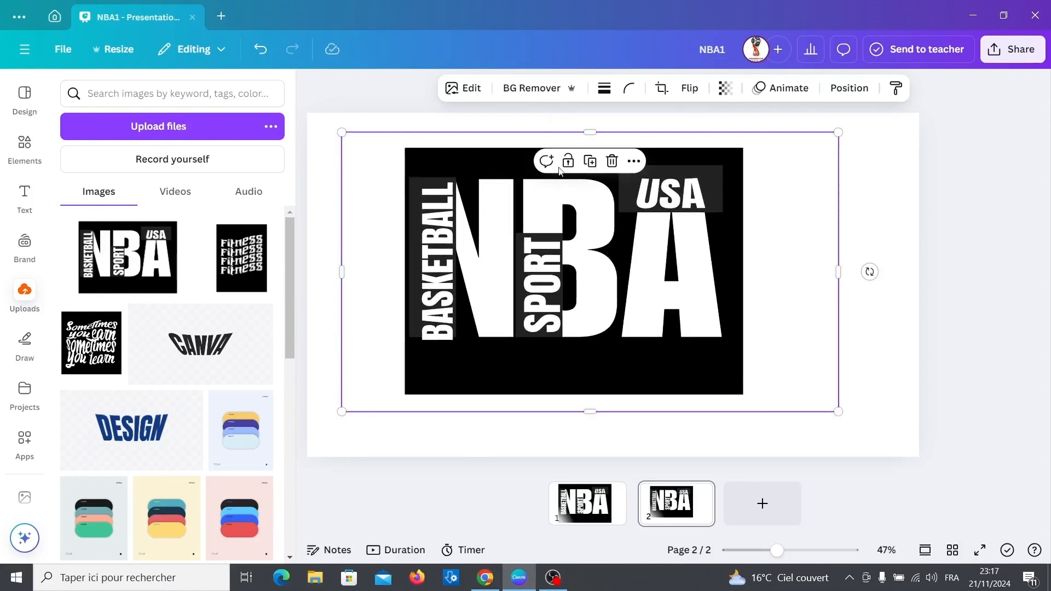
- Remove the NBA image's background and crop all four sides to the edges of the black rectangle
click(524, 87)
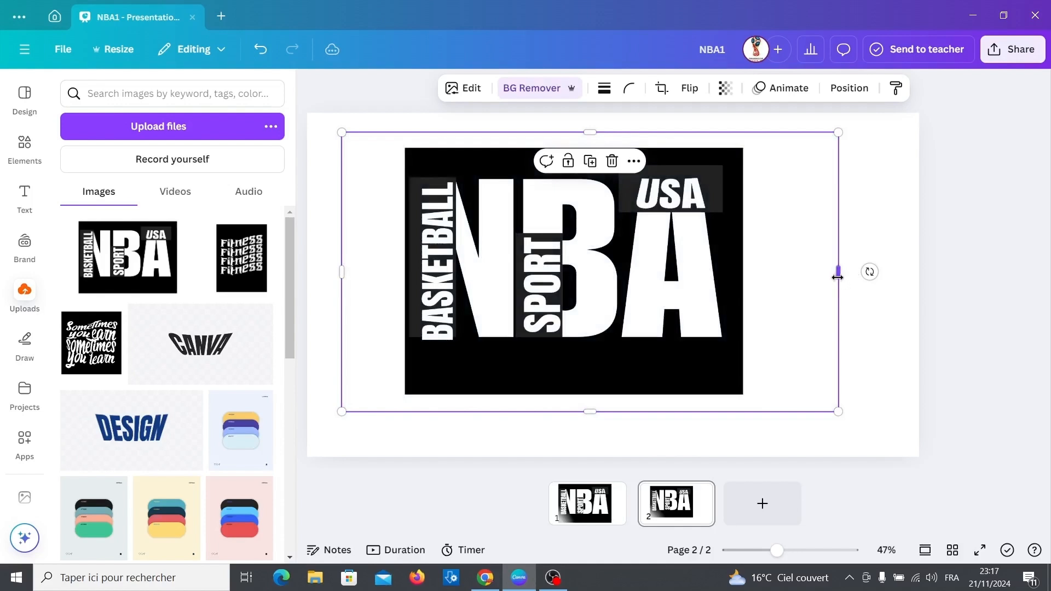
drag(837, 277, 746, 265)
drag(743, 265, 742, 264)
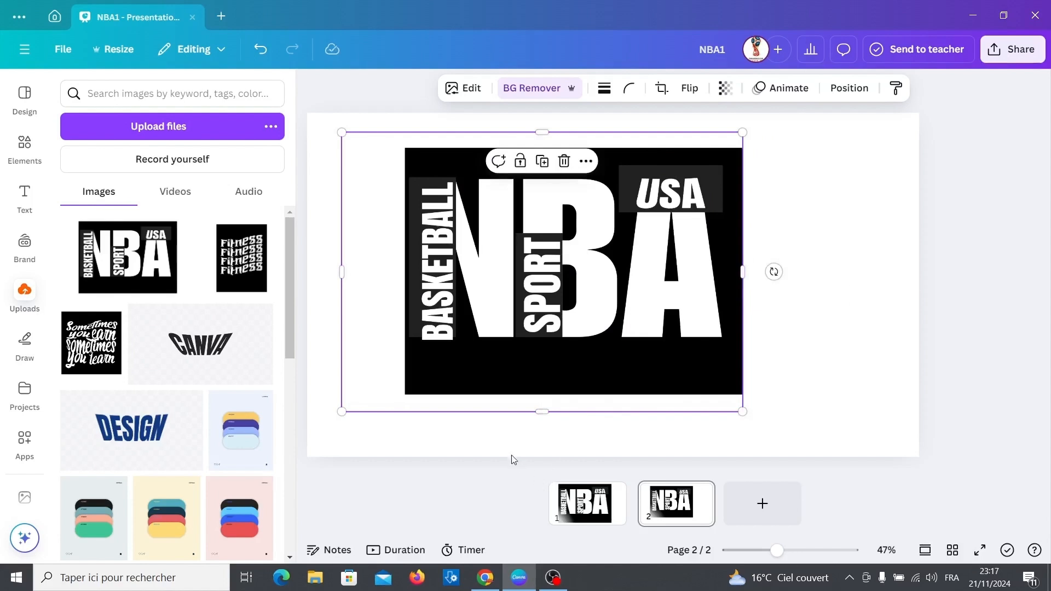
drag(541, 410, 536, 389)
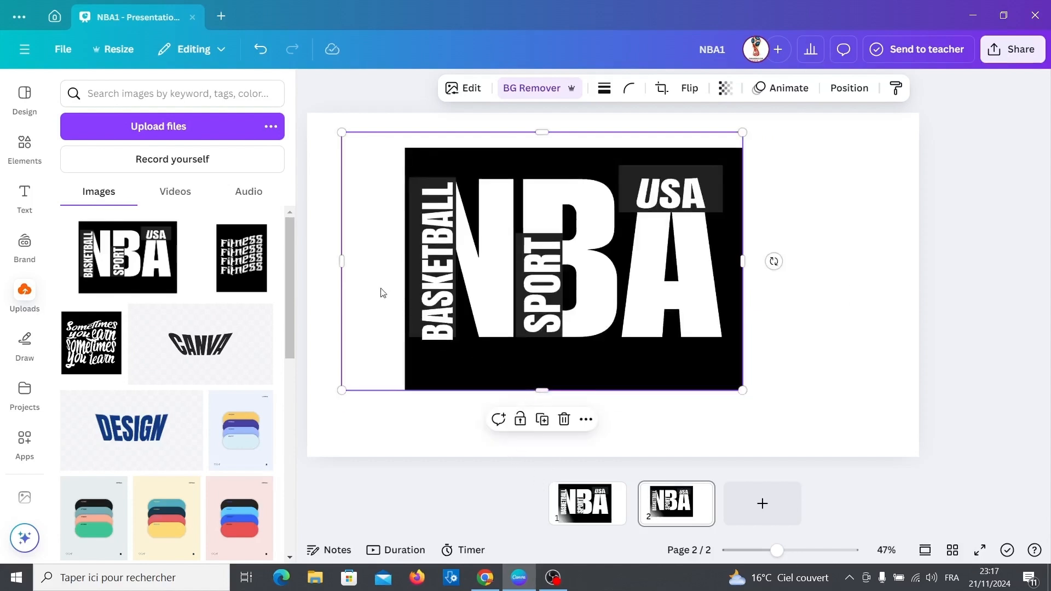
drag(341, 262, 405, 262)
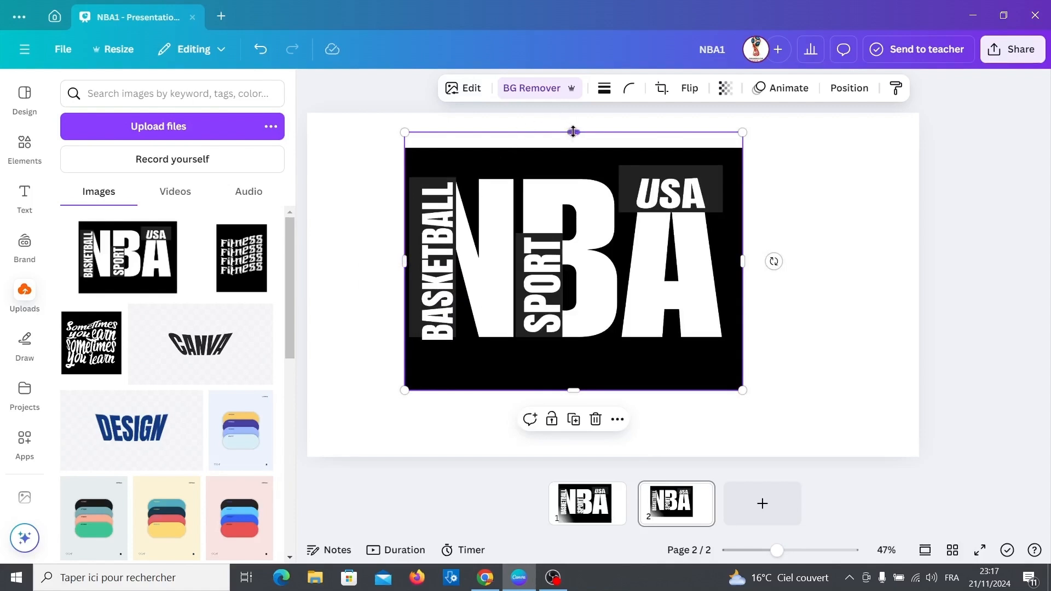
drag(573, 132, 575, 153)
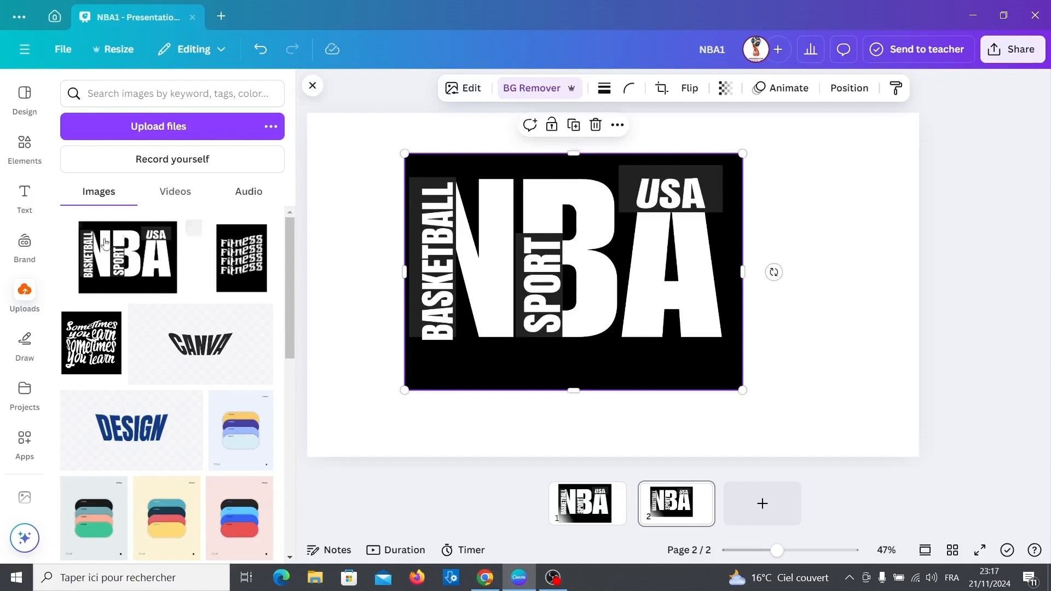
- Search the elements for "nature" and add the turquoise mountain lake photo to the second page
click(23, 147)
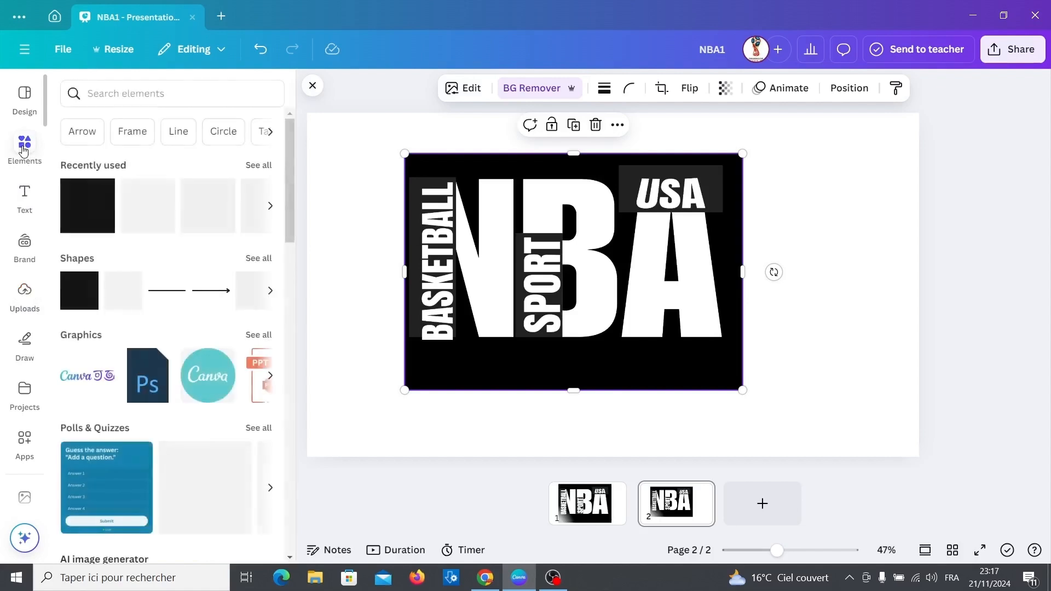
click(125, 93)
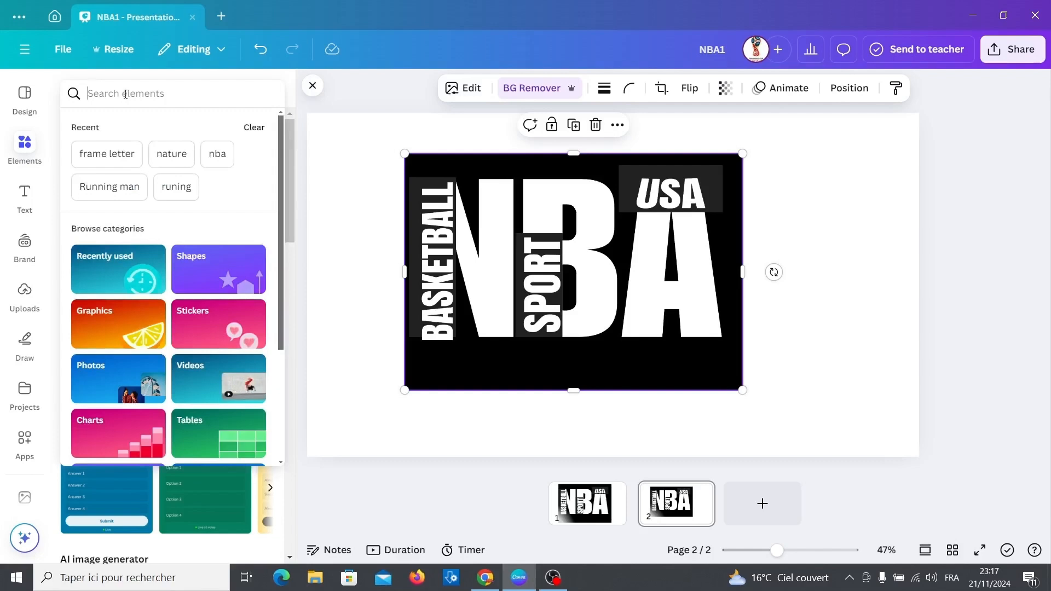
text(nature)
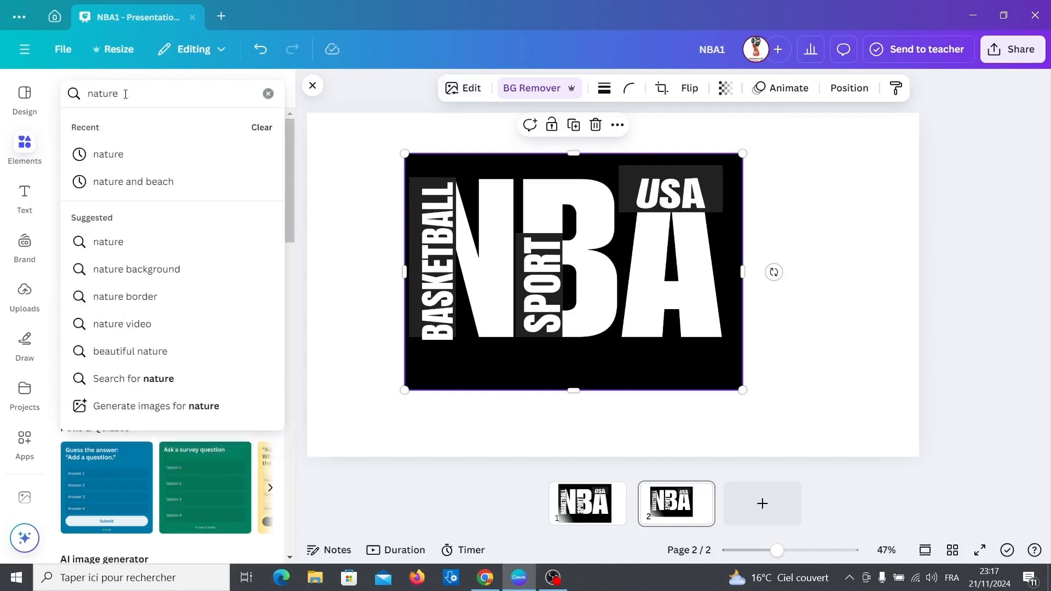
key(Return)
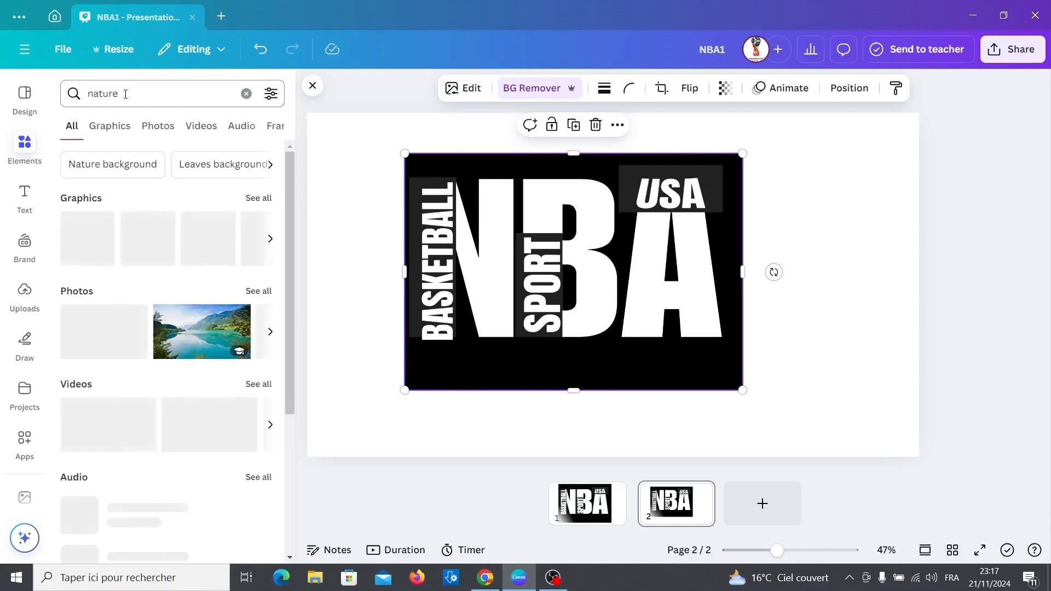
click(198, 333)
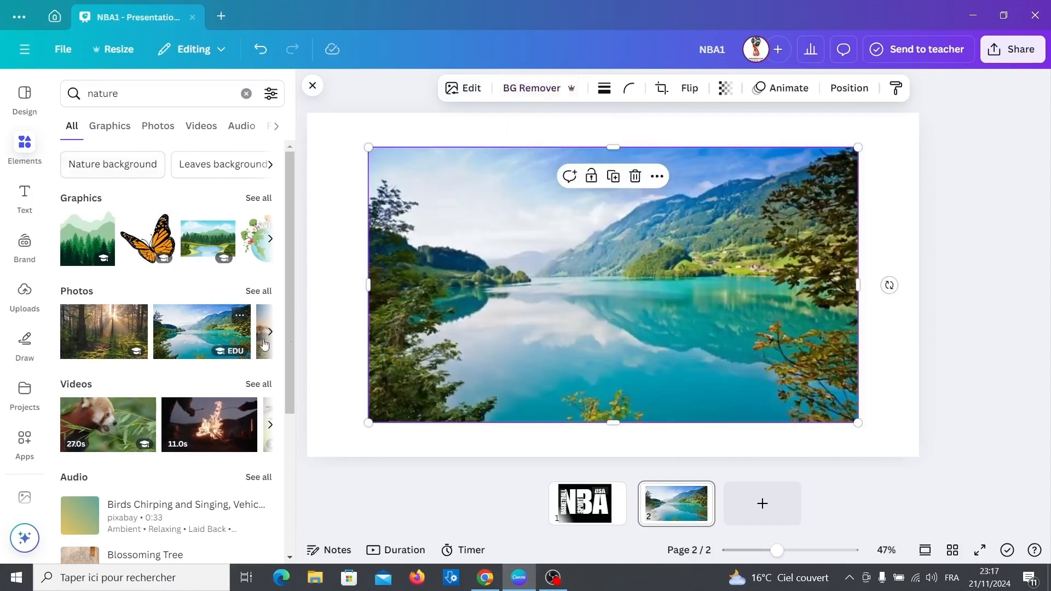
- Move the lake photo's layer below the NBA image so it fills the cut-out letters
click(848, 87)
click(227, 133)
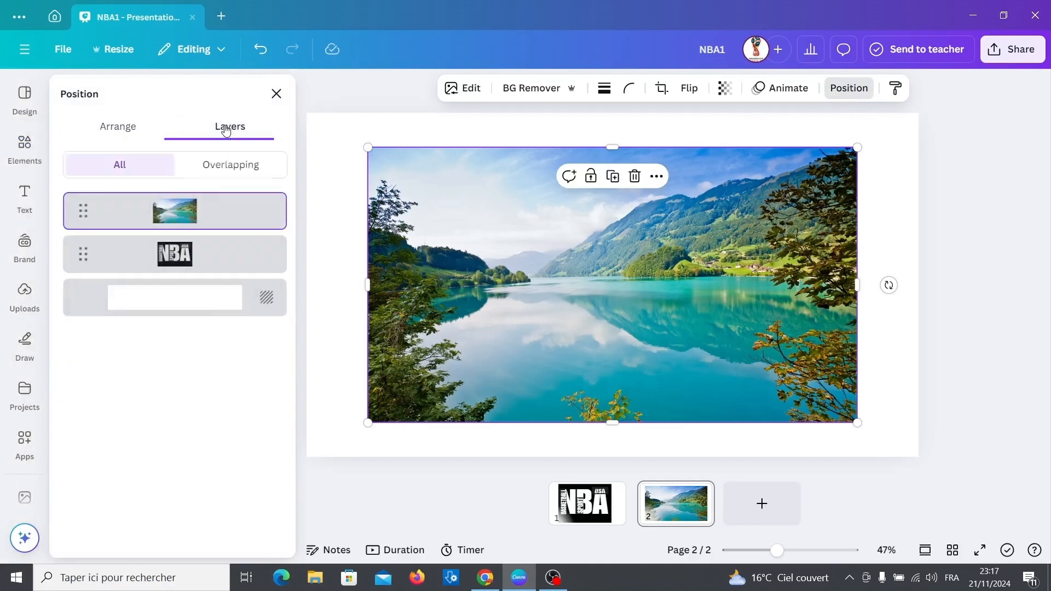
drag(181, 211, 186, 268)
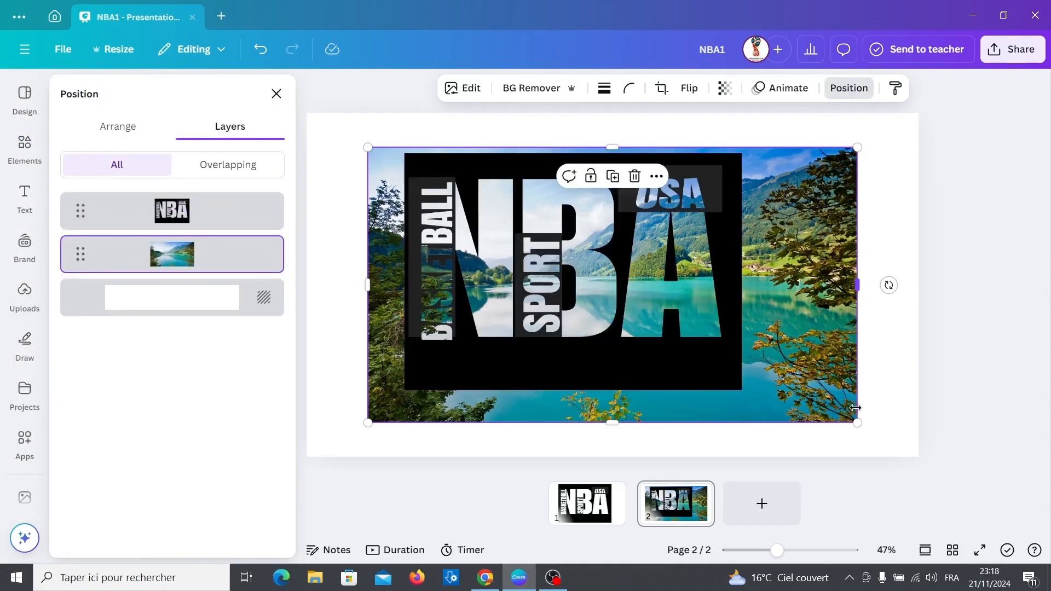
- Reposition the lake photo behind the lettering and crop it to fit within the black rectangle
drag(815, 368, 761, 365)
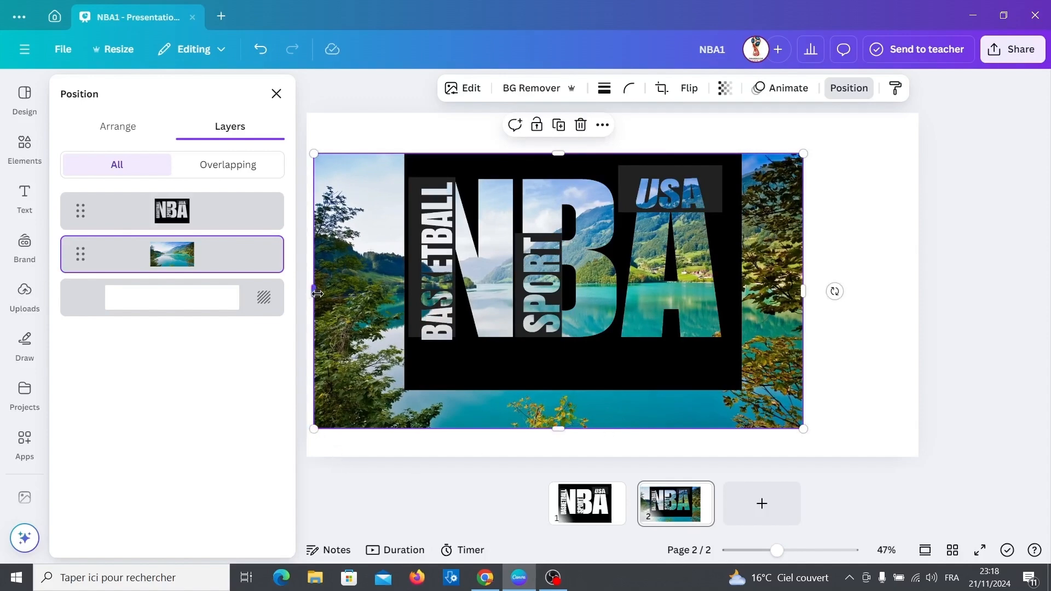
drag(315, 292, 409, 293)
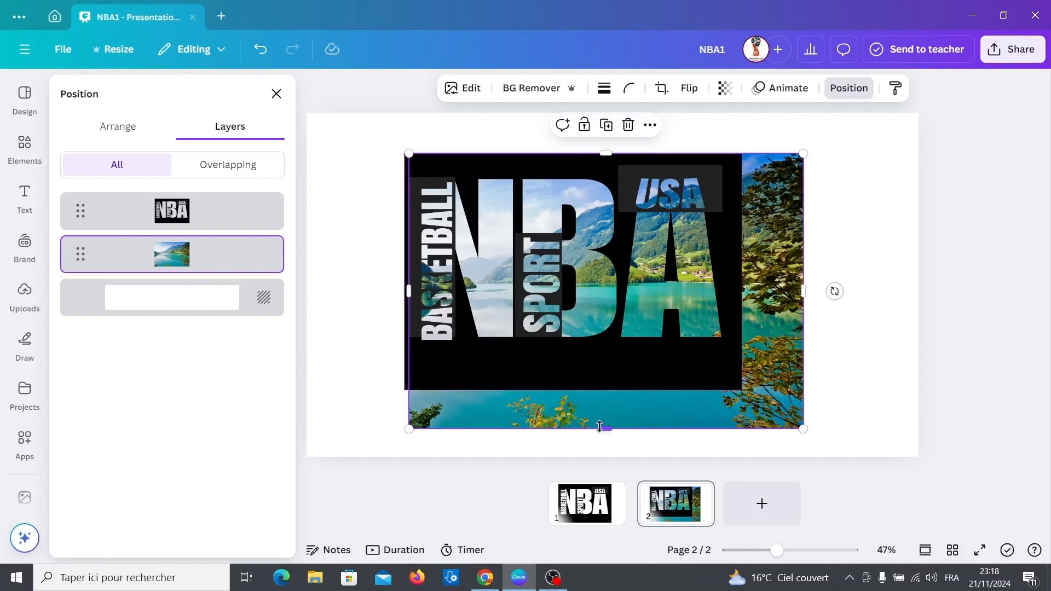
drag(604, 428, 606, 380)
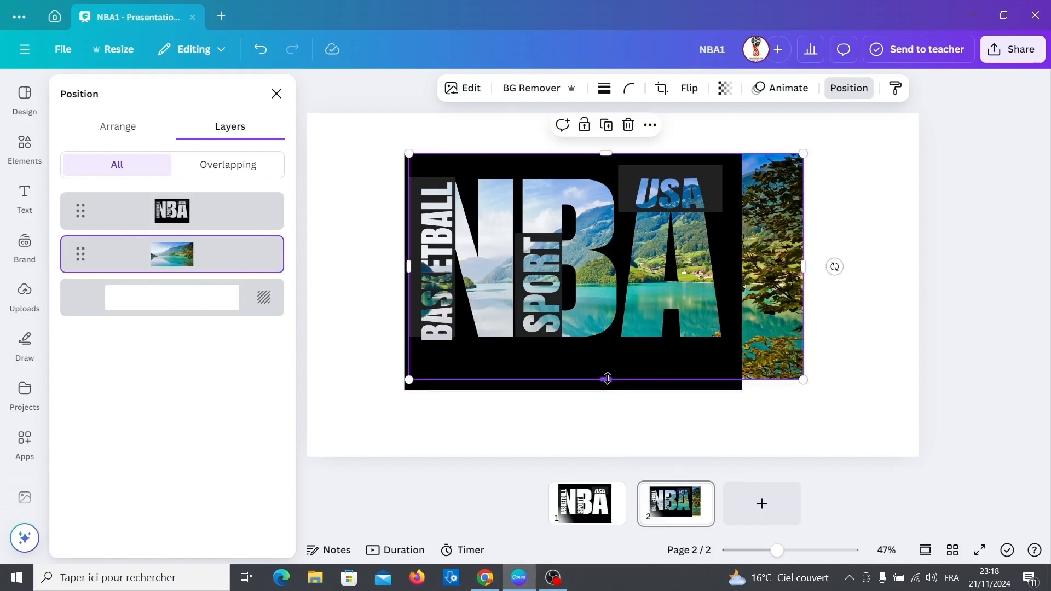
drag(802, 271, 737, 268)
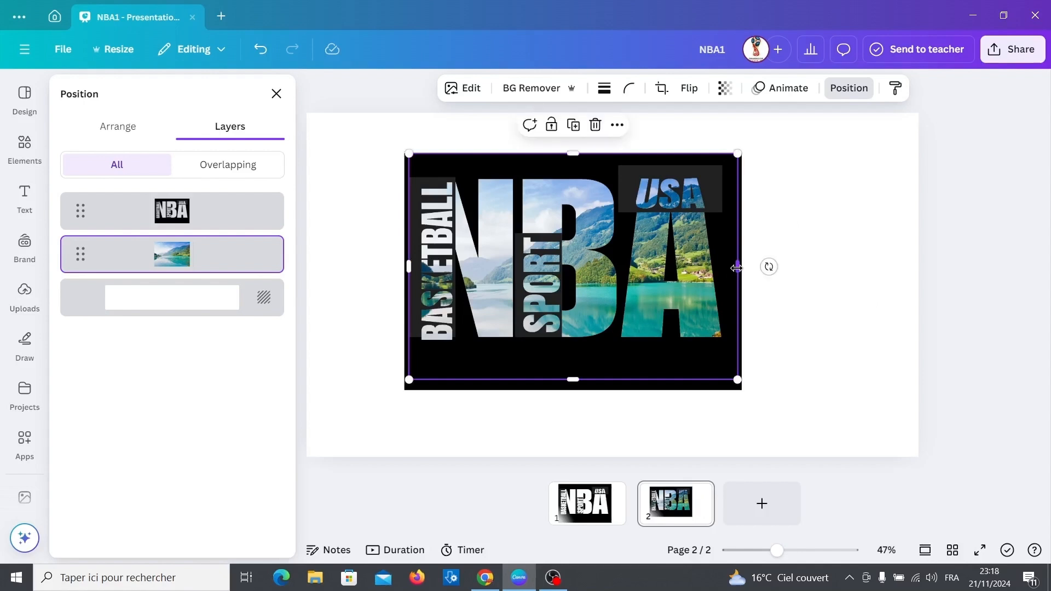
- Select the NBA image together with the lake photo and enlarge both to fill the page's height
click(848, 355)
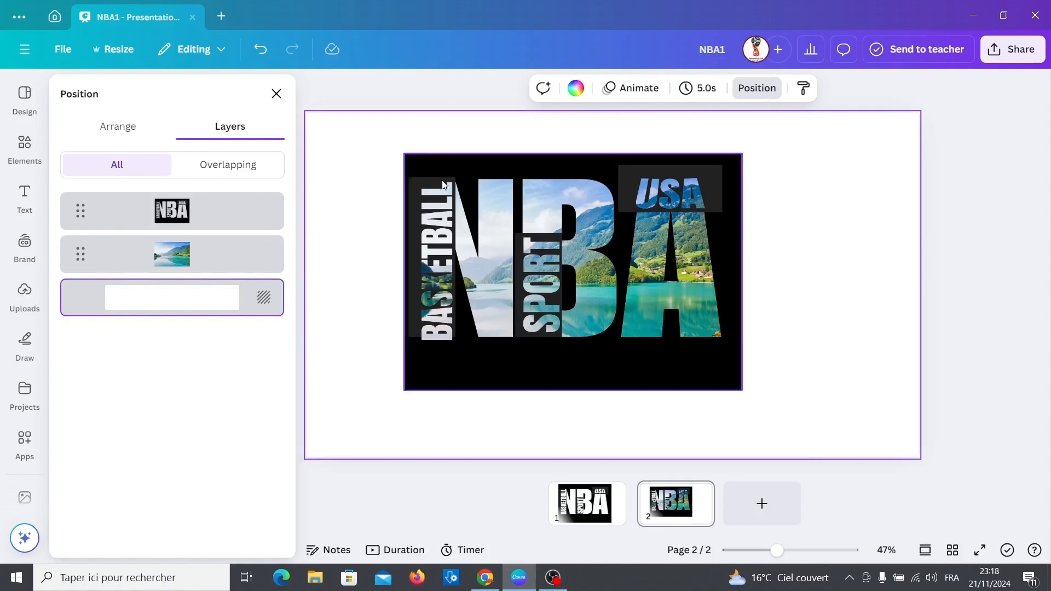
drag(383, 144, 833, 462)
drag(403, 154, 363, 94)
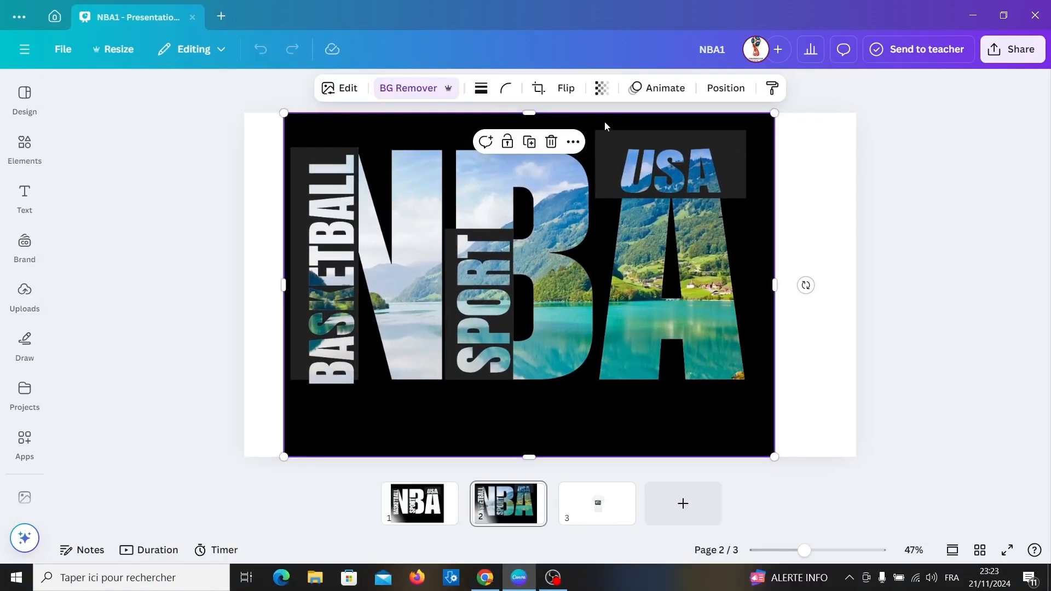
- Apply a custom Duotone effect to the NBA image with its shadows colour set to white, #FFFFFF
click(350, 89)
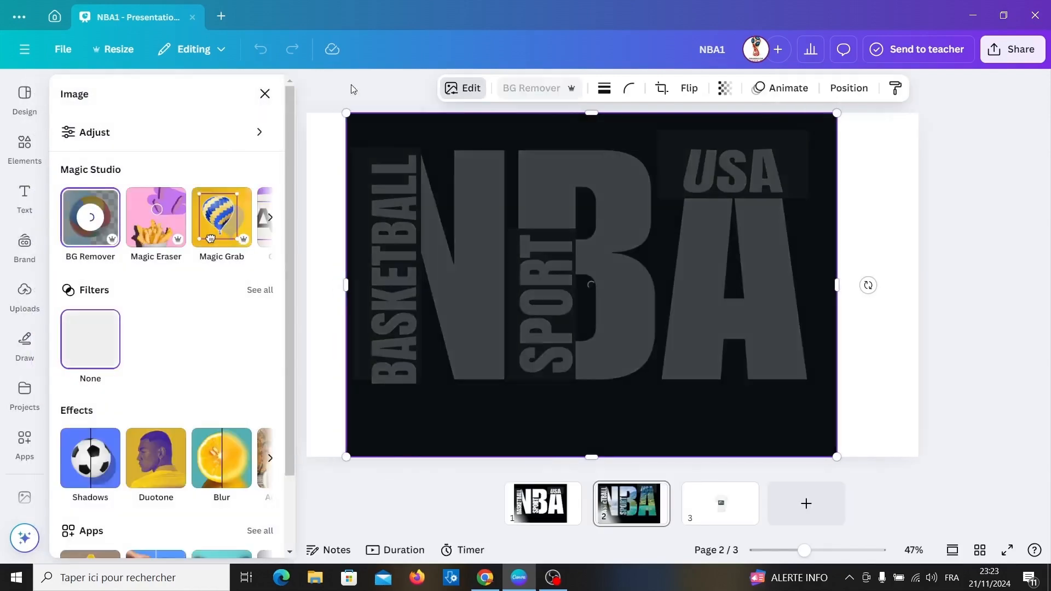
click(148, 465)
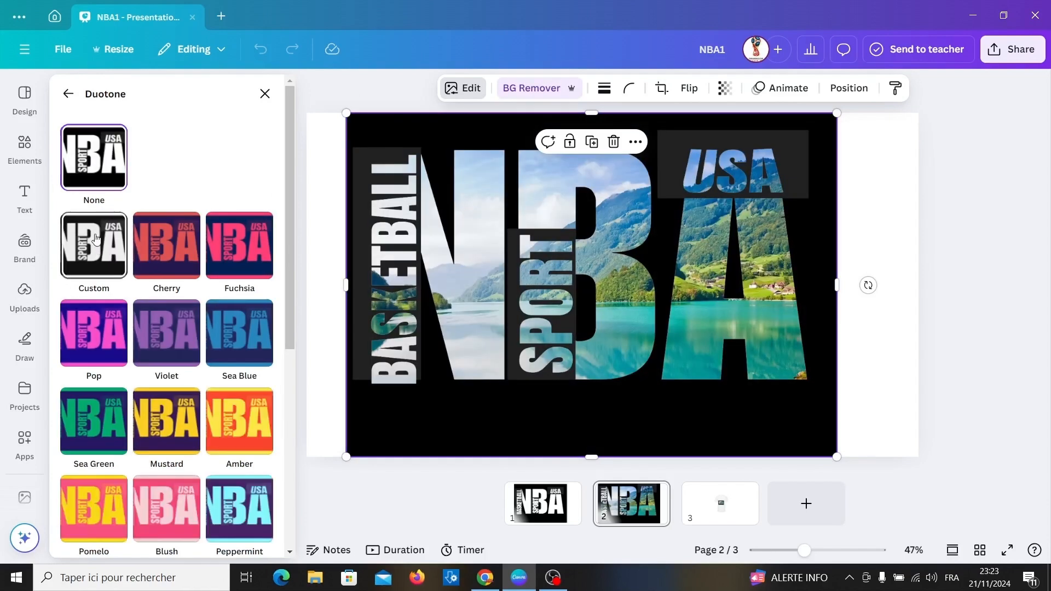
click(96, 238)
click(260, 355)
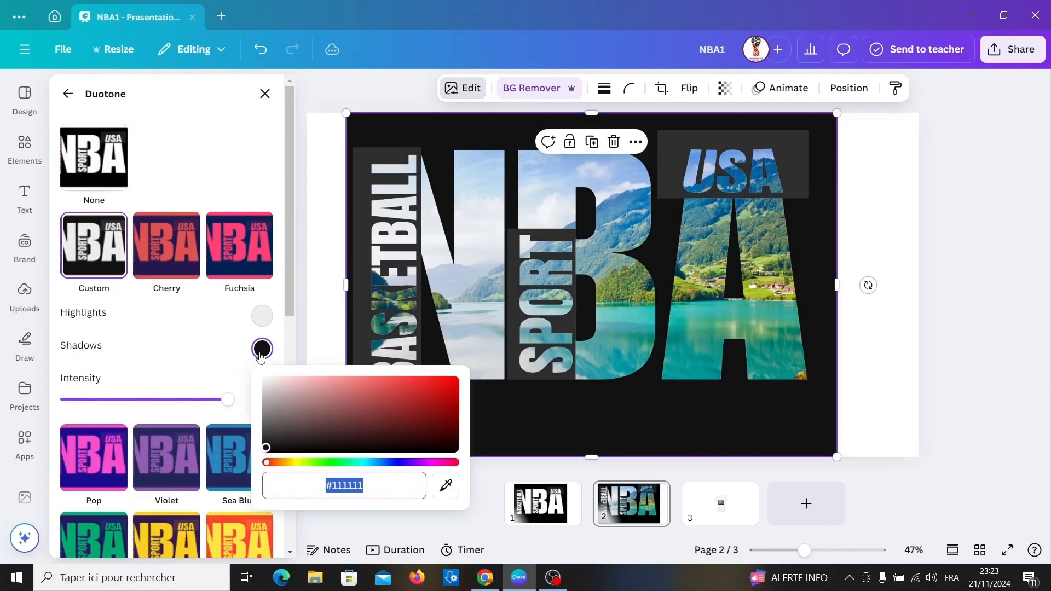
drag(267, 449, 249, 368)
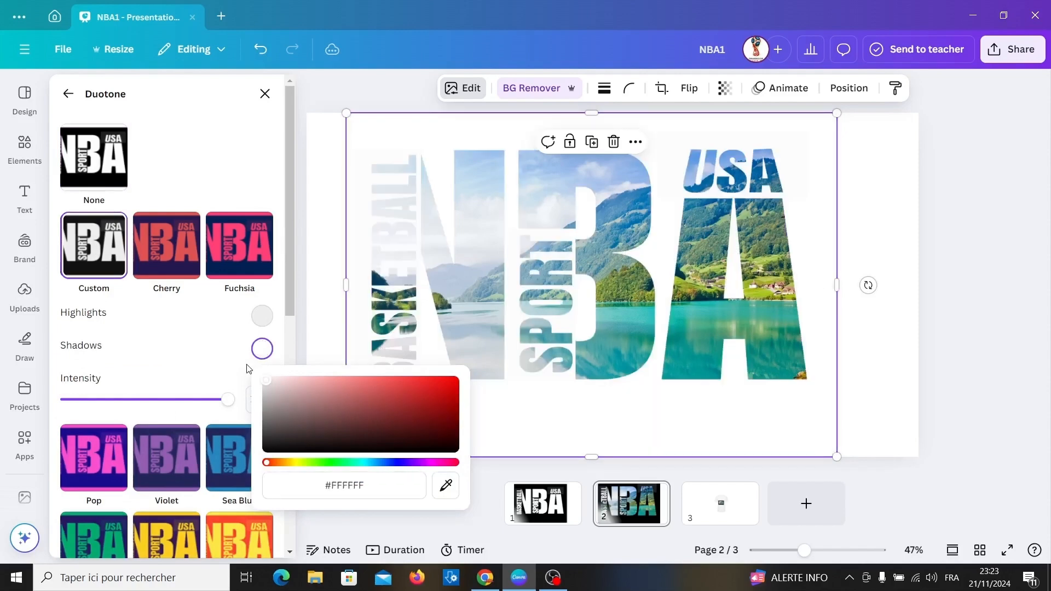
click(191, 354)
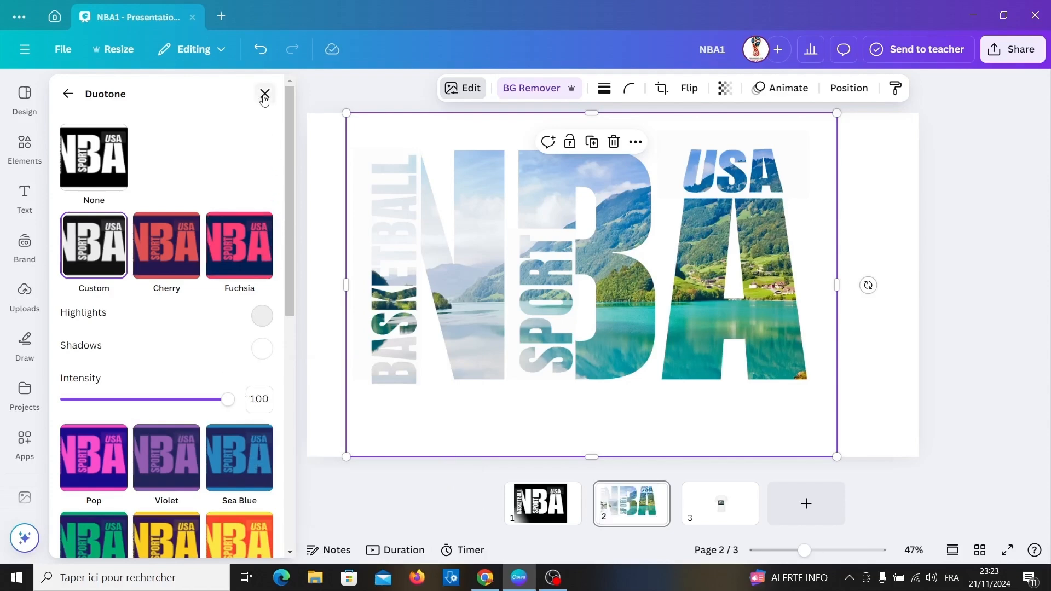
- Add an Outline shadow effect to the NBA image and set the outline size to 2
click(68, 95)
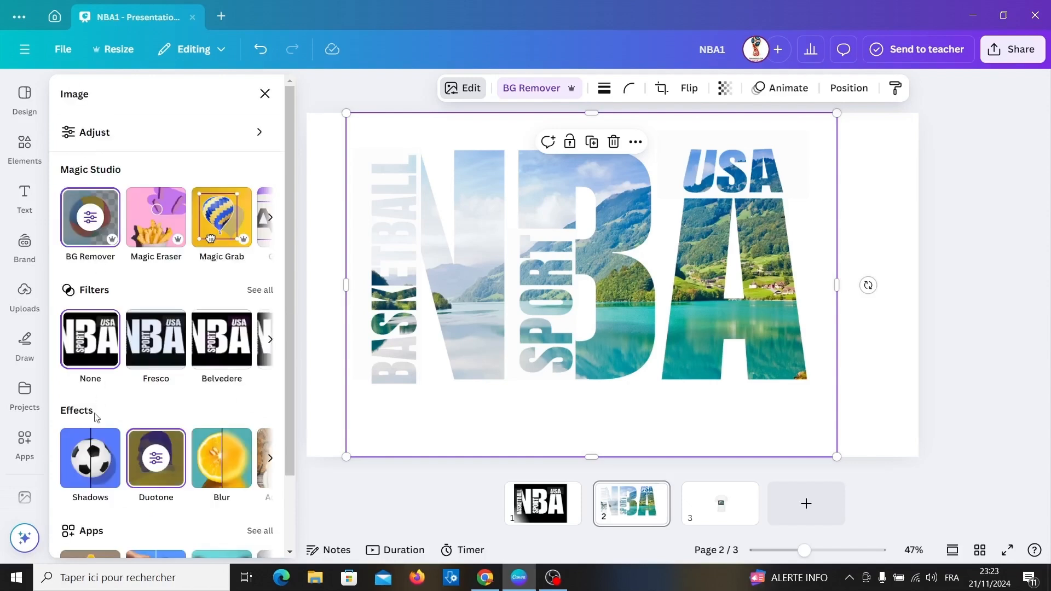
click(90, 459)
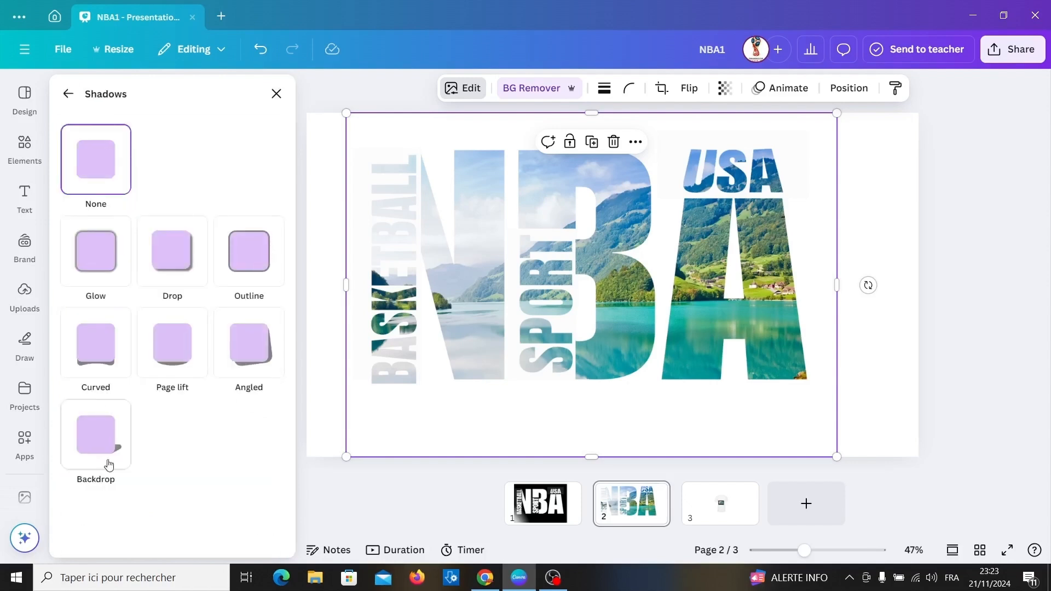
click(247, 252)
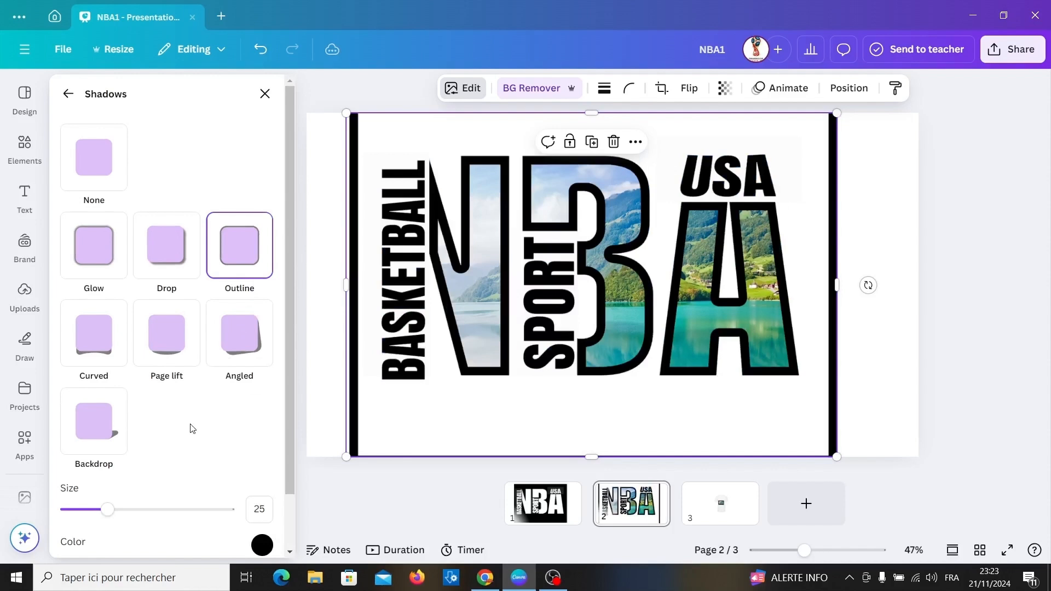
scroll(221, 474, down, 2)
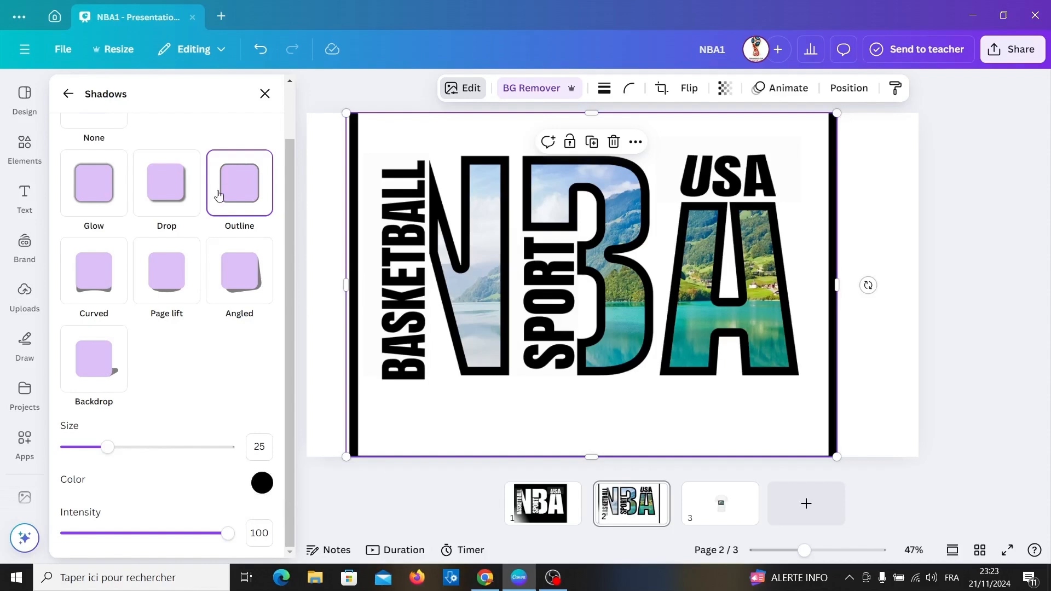
click(265, 479)
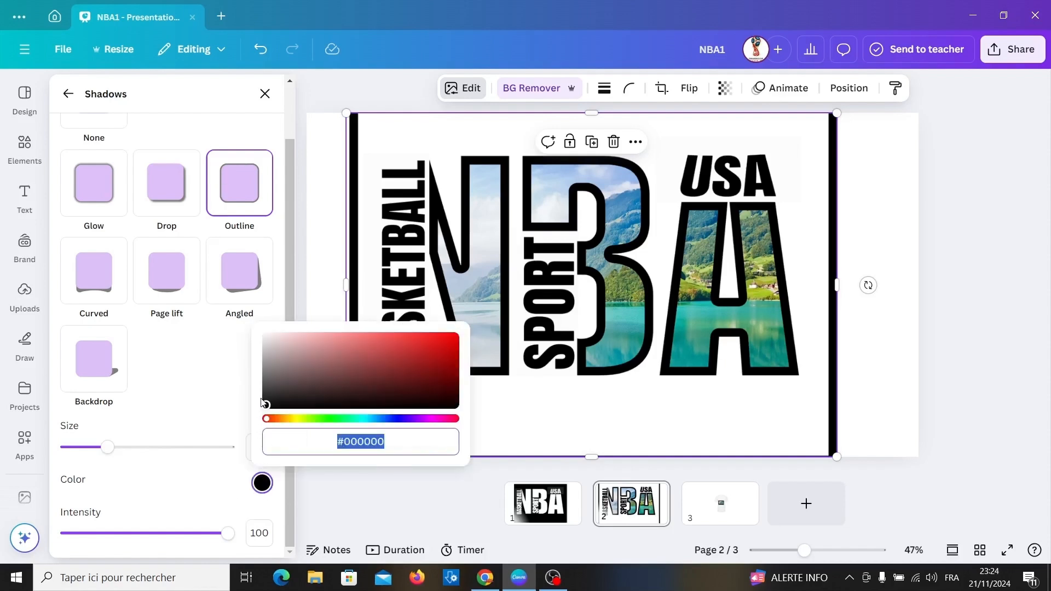
drag(108, 447, 72, 455)
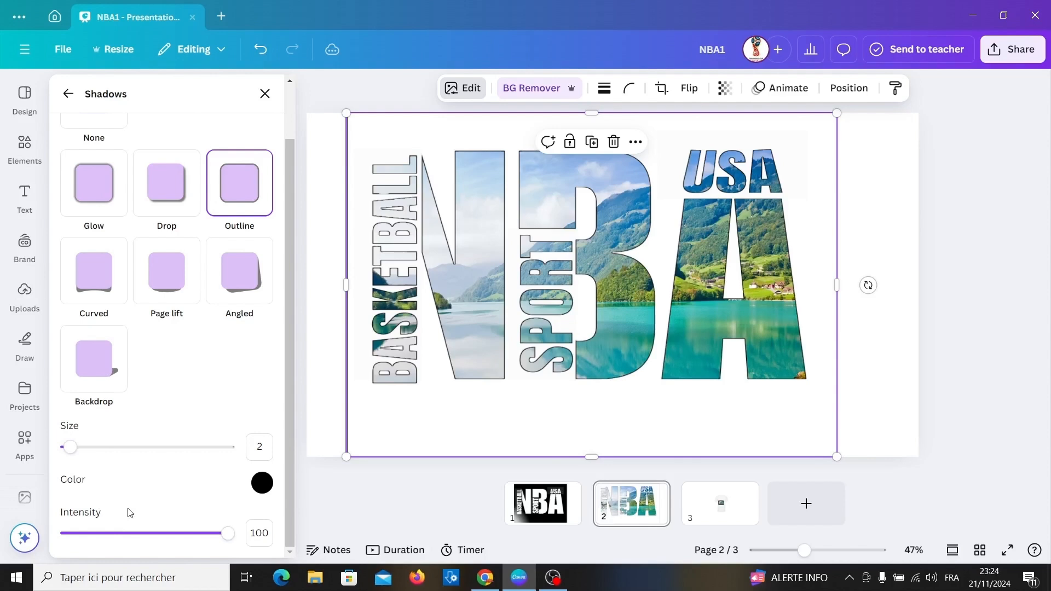
- Set the outline shadow's intensity to 33 on the NBA image and close the shadow settings
click(148, 533)
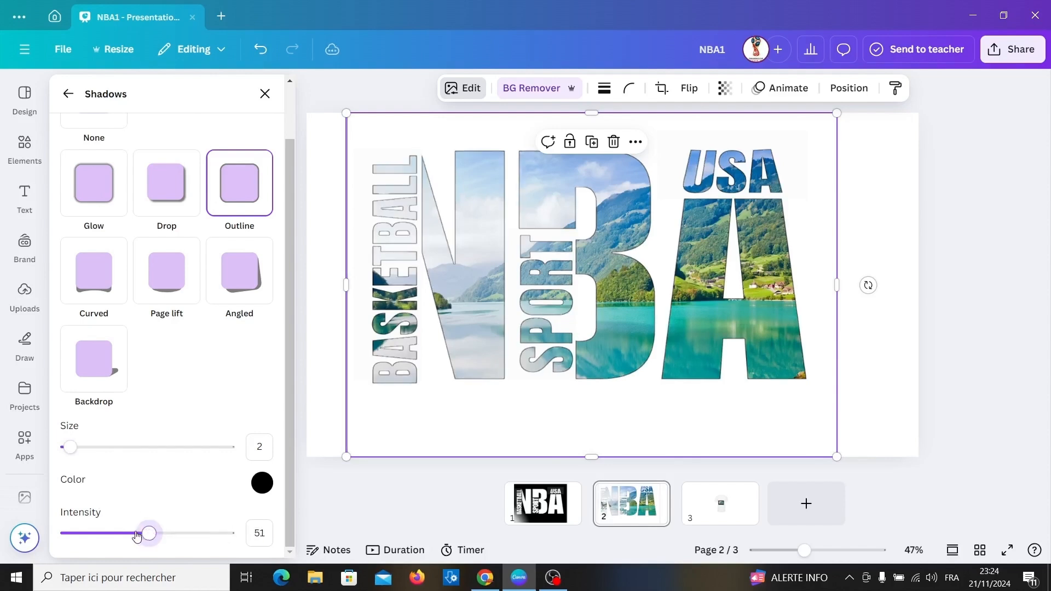
click(102, 534)
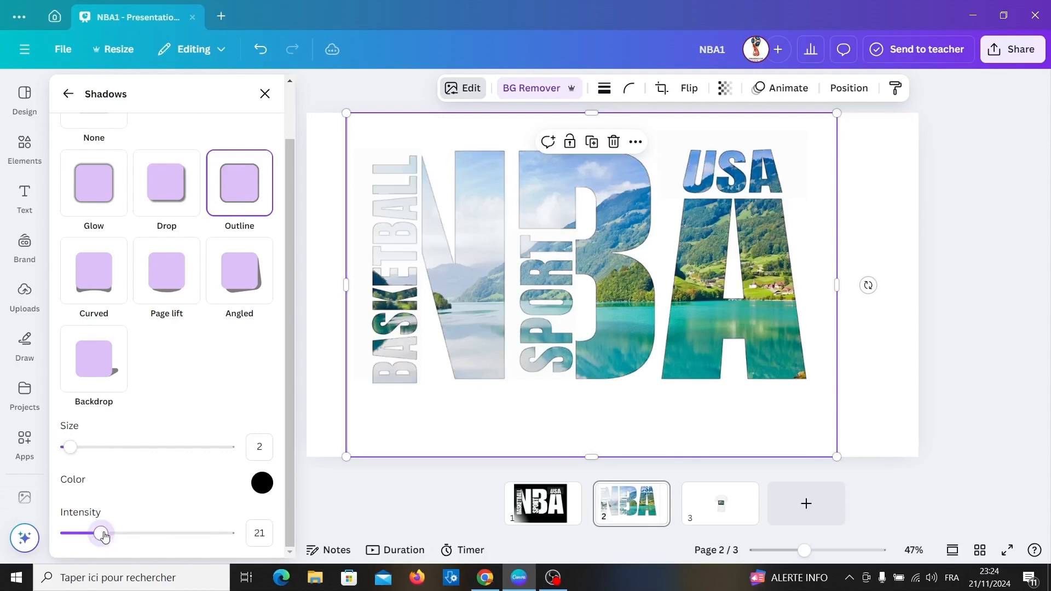
drag(104, 535, 121, 535)
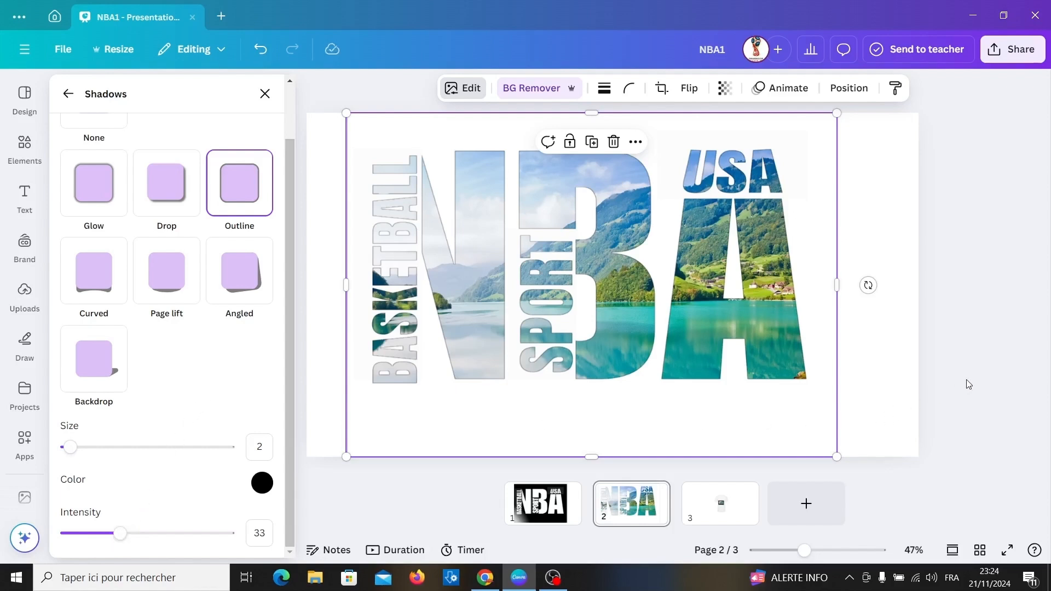
click(980, 358)
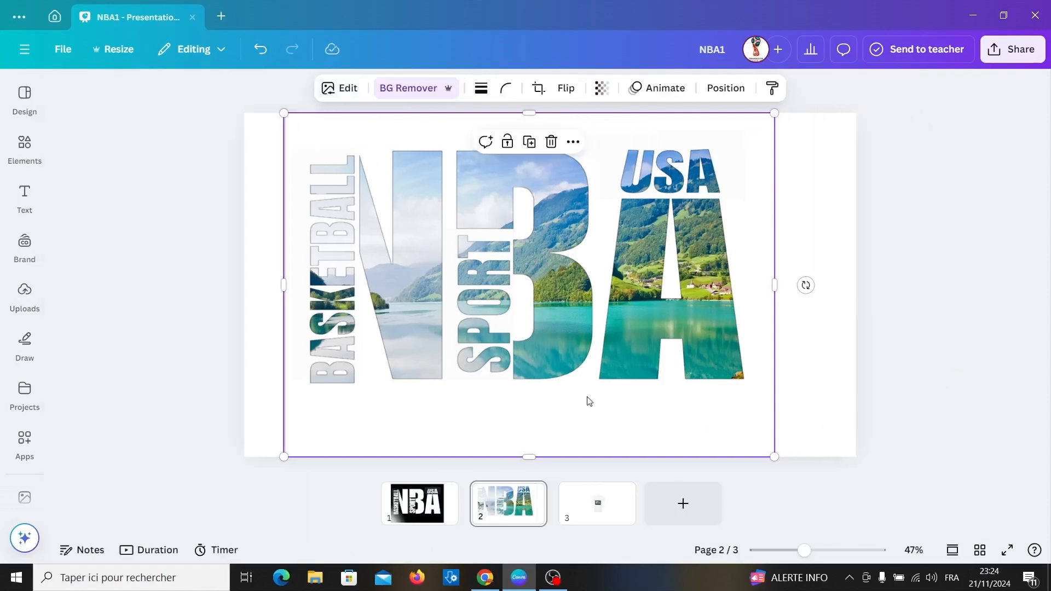
- Crop the NBA image slightly along its left side to trim off the thin vertical edge line
click(250, 106)
drag(250, 108, 305, 150)
click(235, 163)
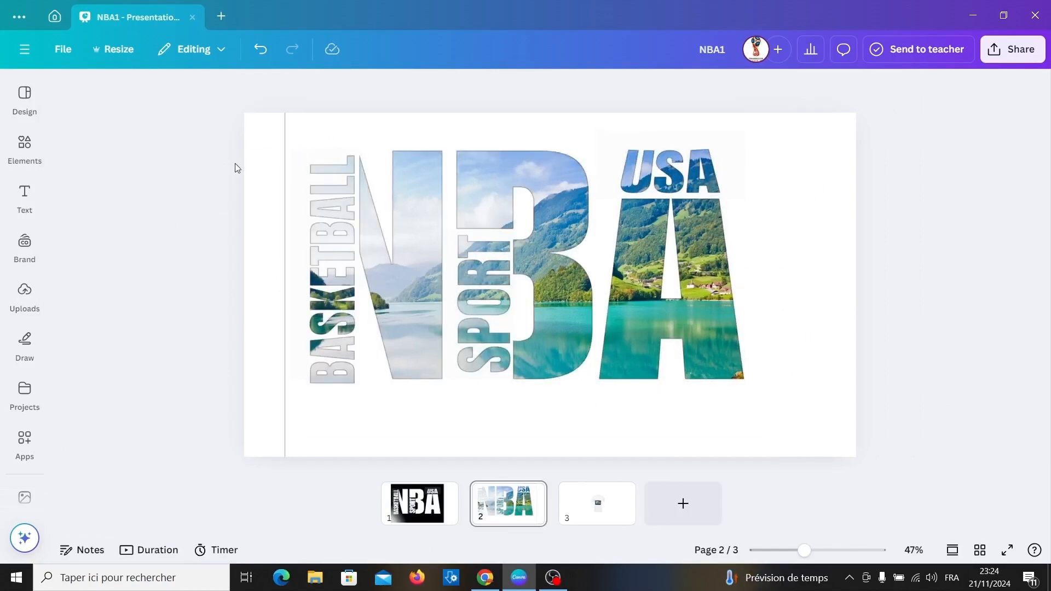
click(284, 198)
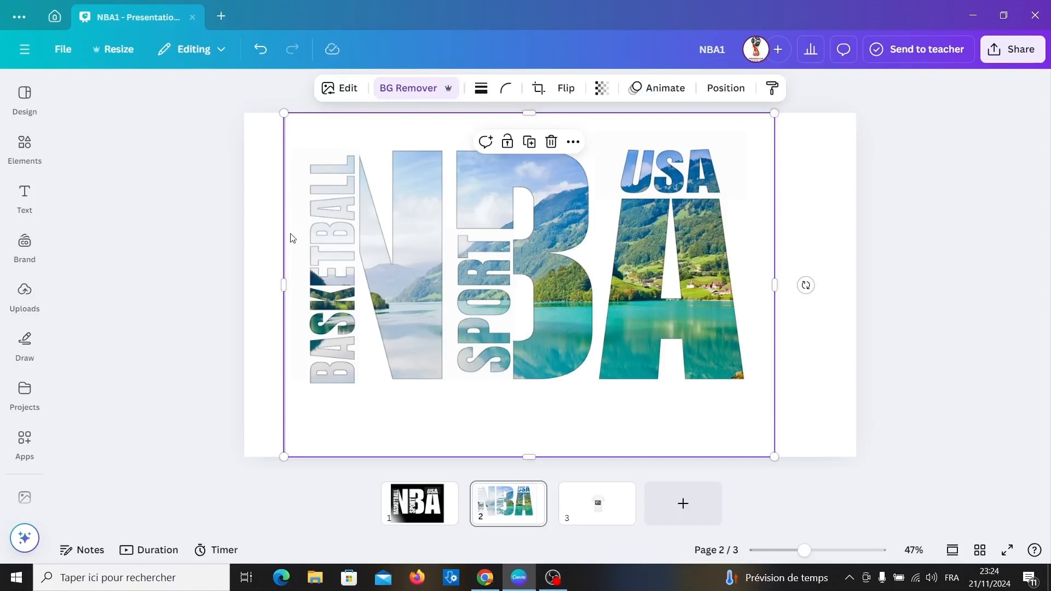
drag(284, 283, 284, 282)
click(271, 265)
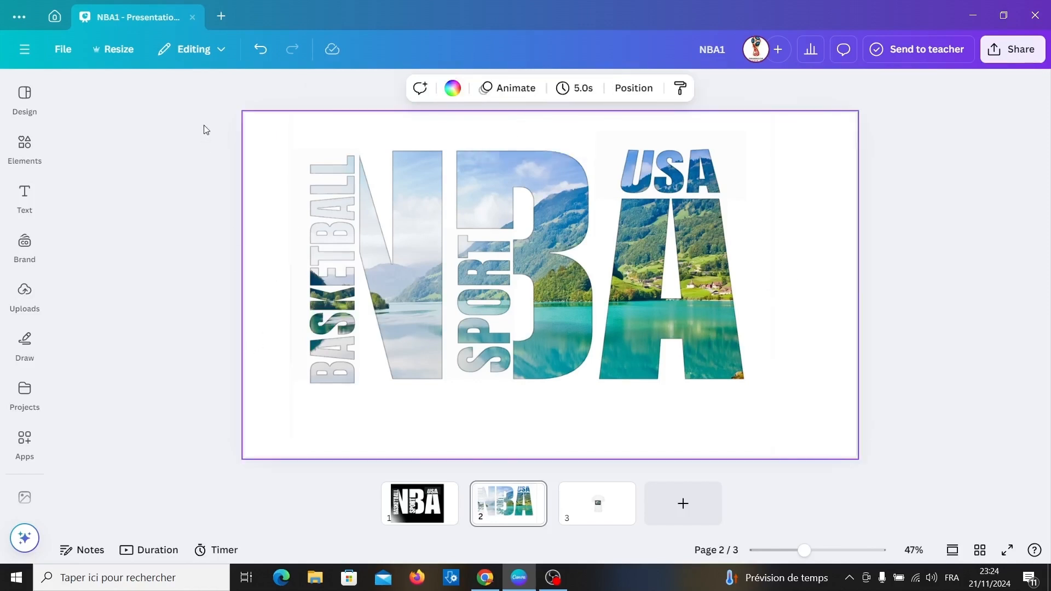
- Select the NBA image together with the lake photo and enlarge both so the lettering fills the page
drag(208, 97, 781, 465)
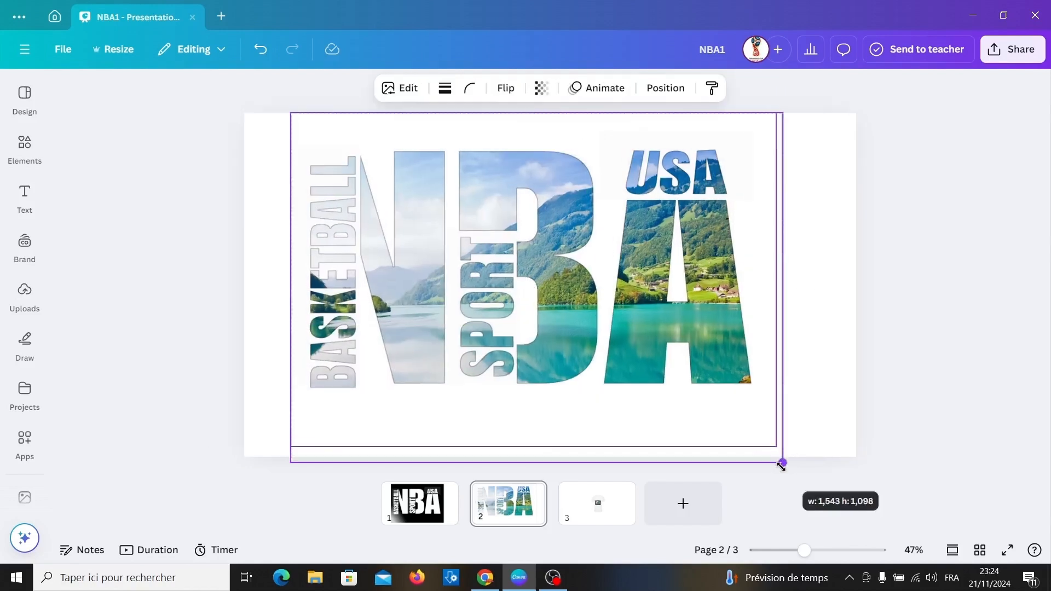
drag(781, 465, 791, 472)
drag(430, 205, 399, 183)
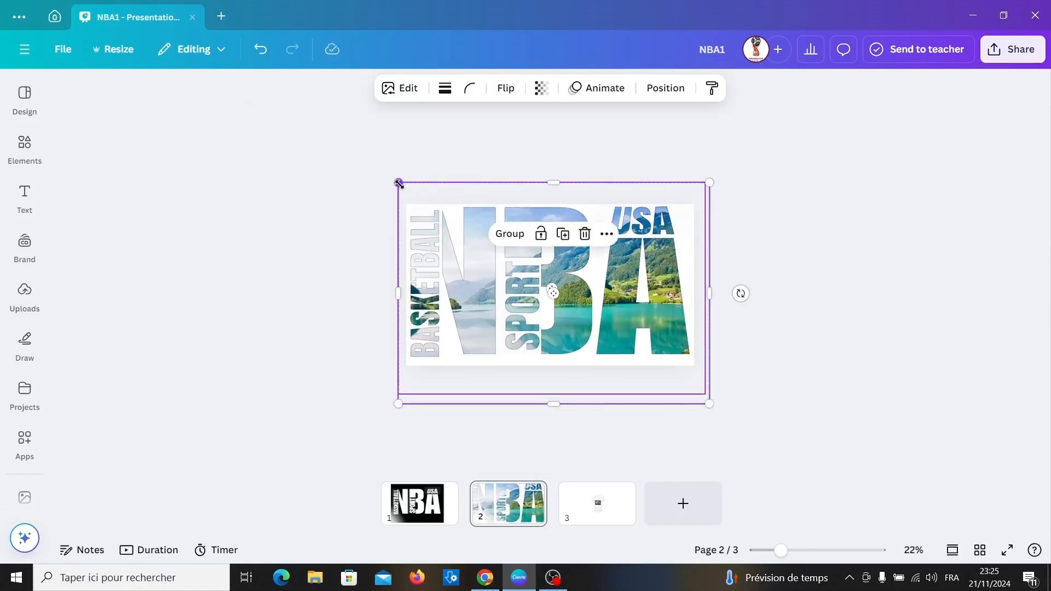
click(800, 233)
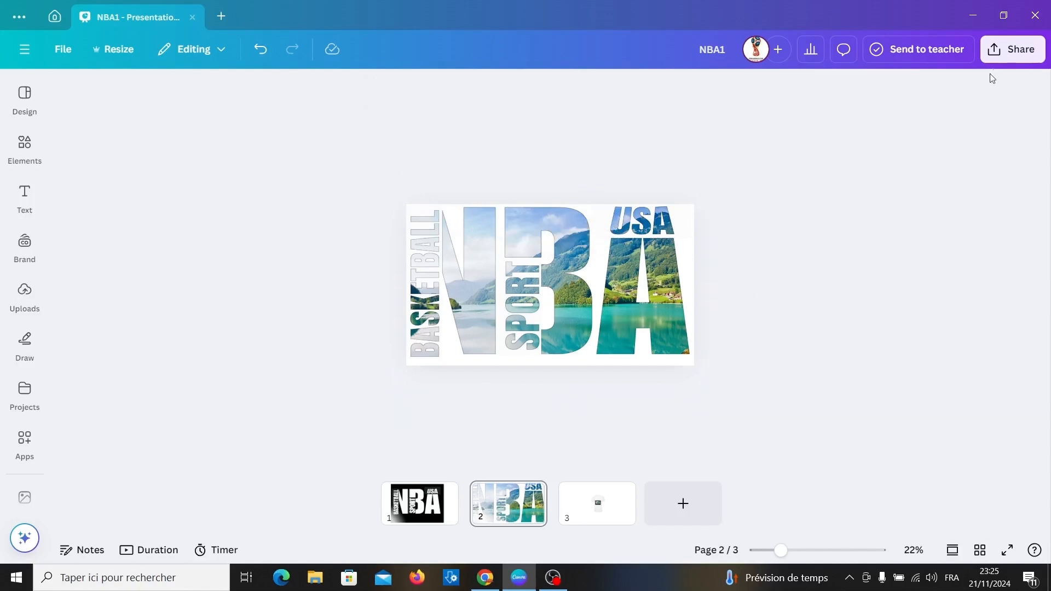
- Download the design as a PNG at size 1 with a transparent background
click(1019, 50)
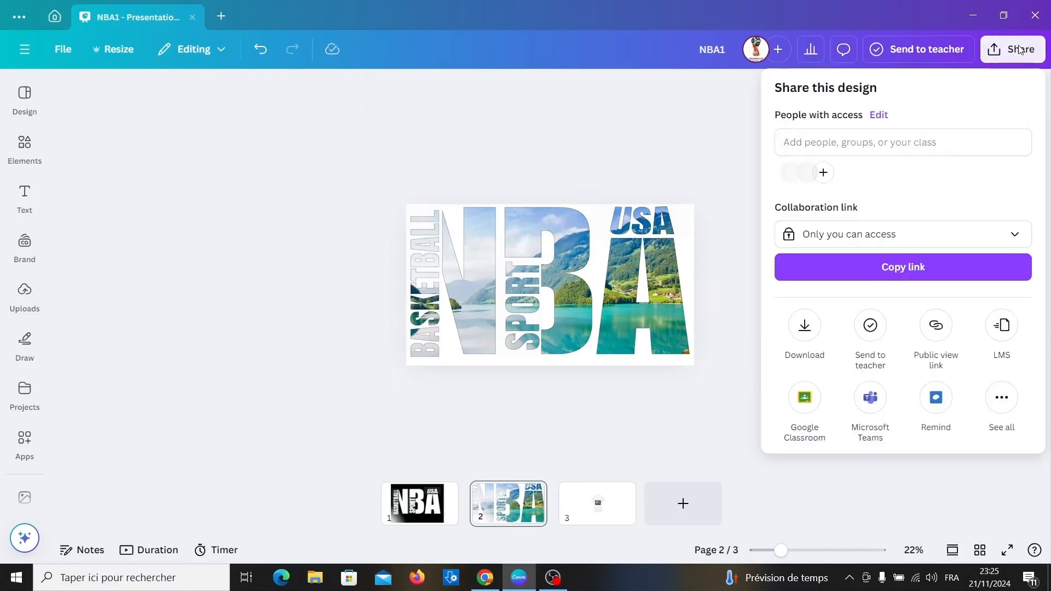
click(807, 327)
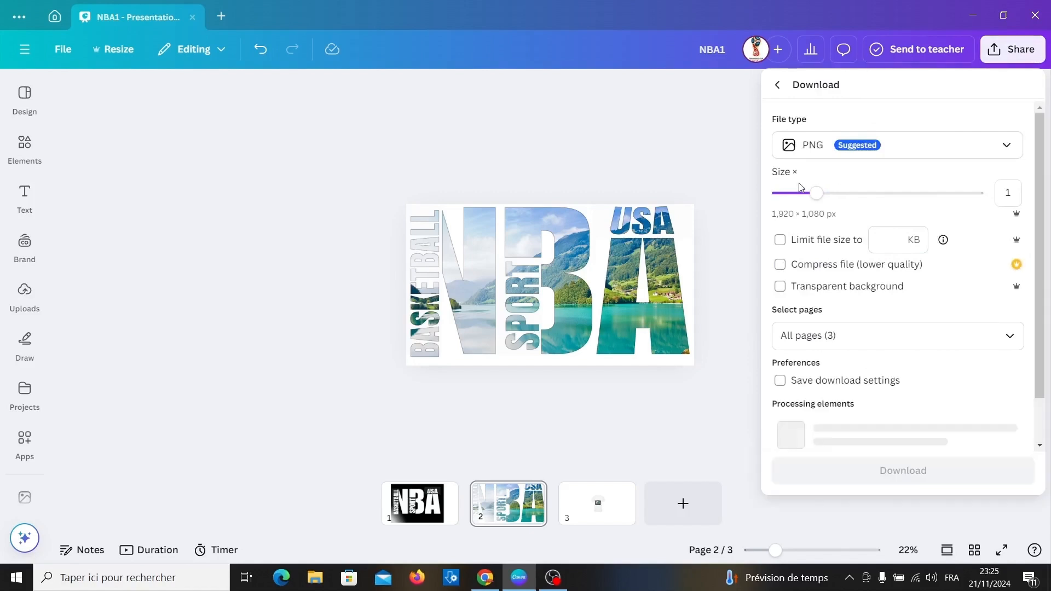
click(779, 286)
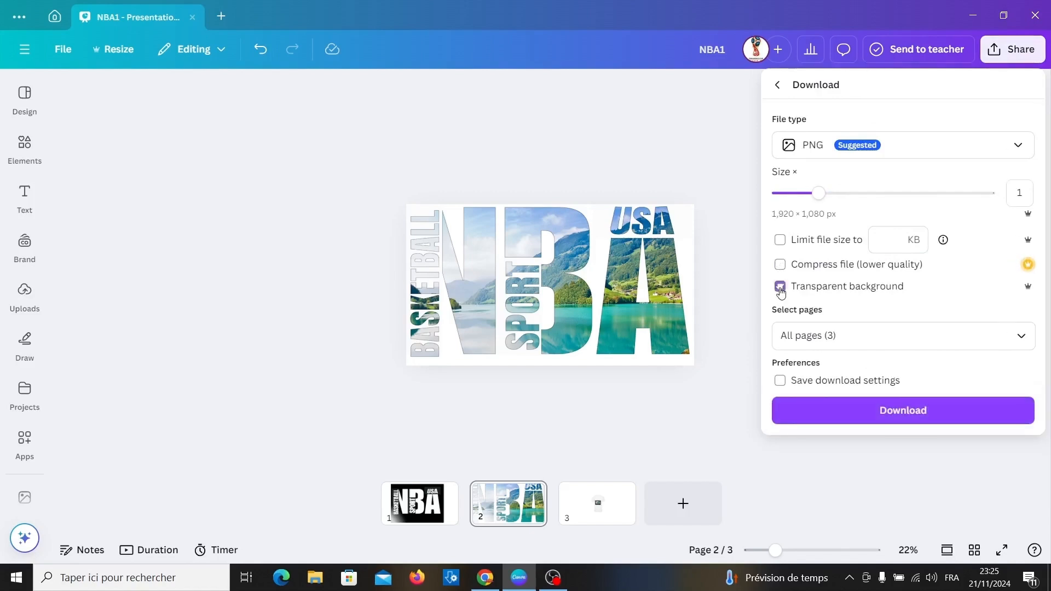
click(1007, 410)
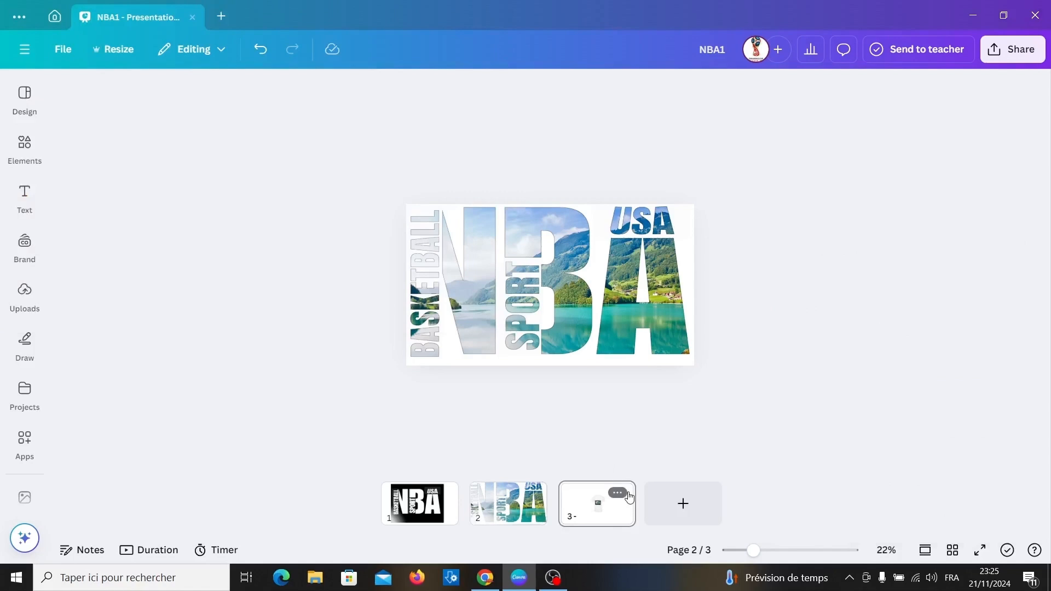
- Delete the T-shirt mockup on page 3, leaving a blank third page for a new mockup
click(617, 493)
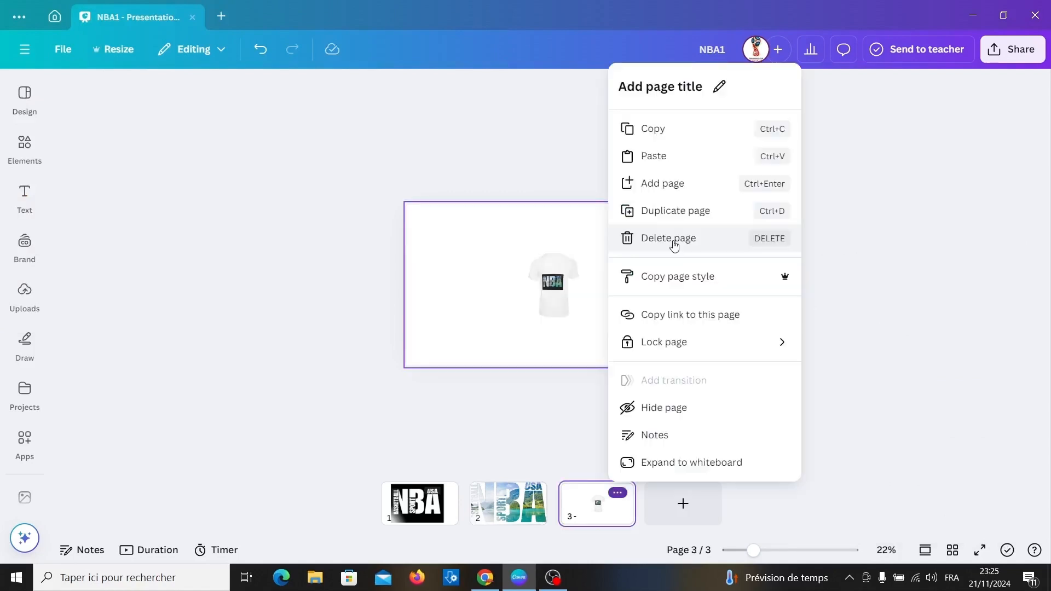
click(668, 239)
click(616, 484)
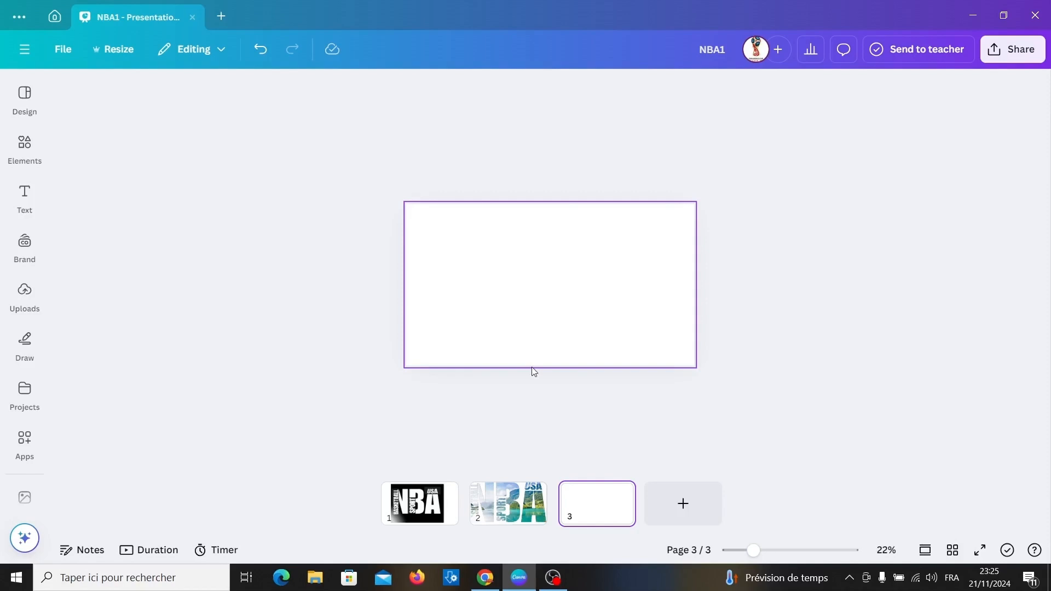
- Upload the NBA11 file from the downloads folder, place it on page 3 and move it towards the page's upper left
drag(754, 556, 781, 556)
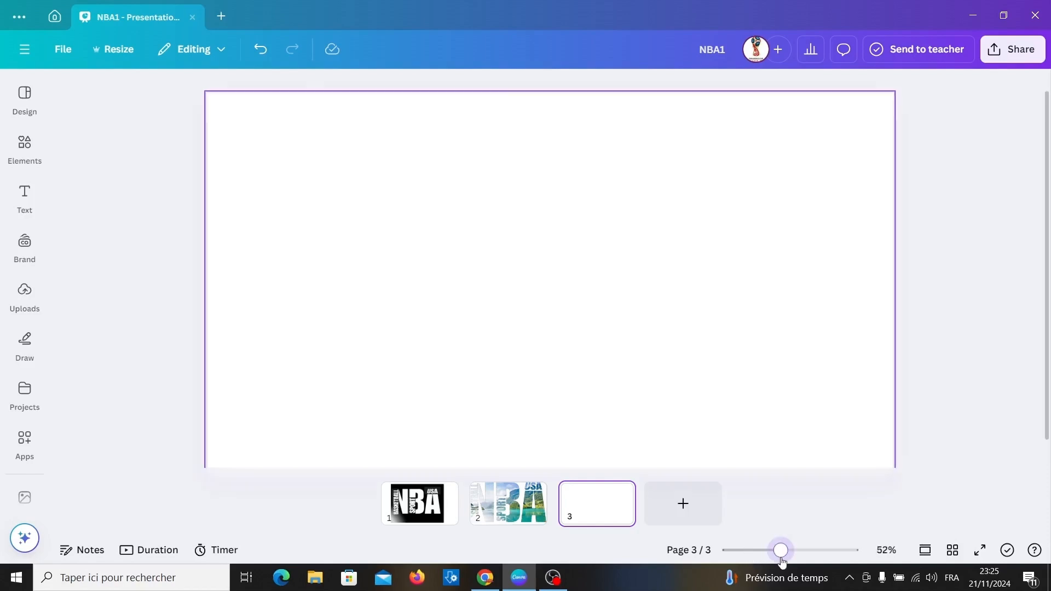
click(25, 295)
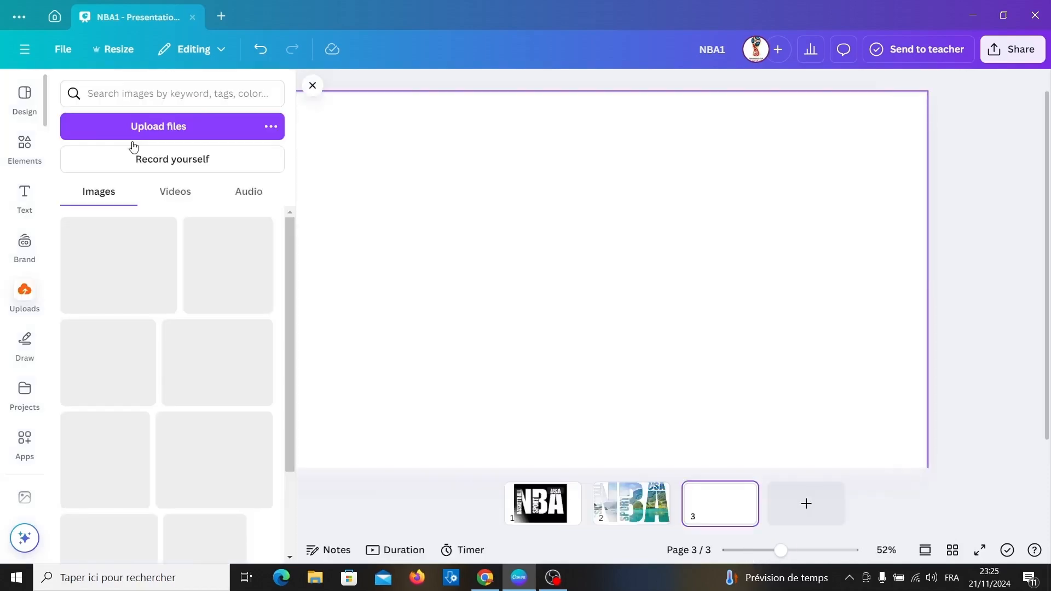
click(141, 125)
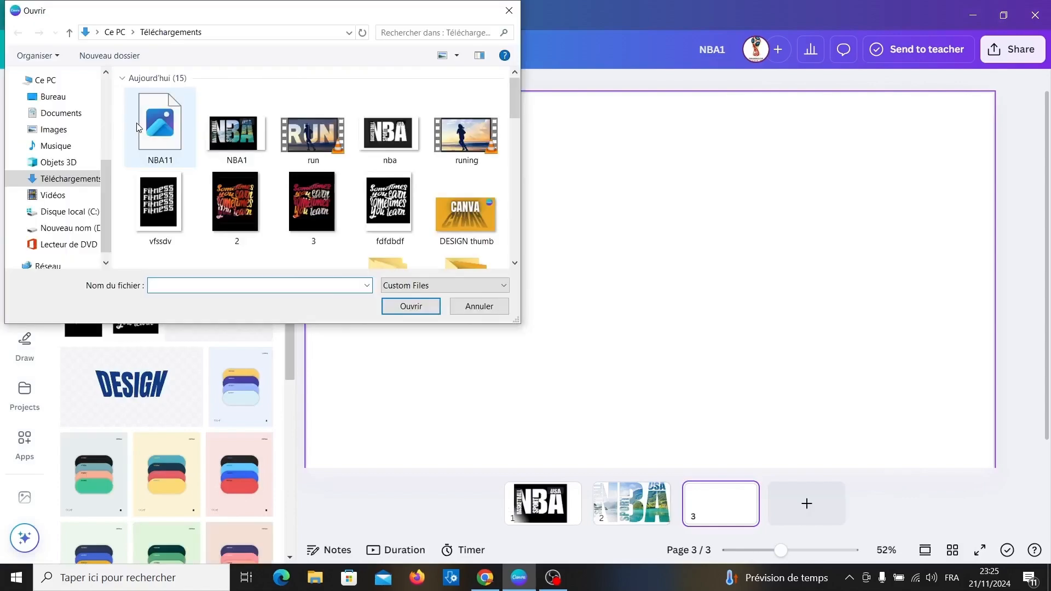
click(153, 137)
drag(153, 137, 643, 254)
click(477, 309)
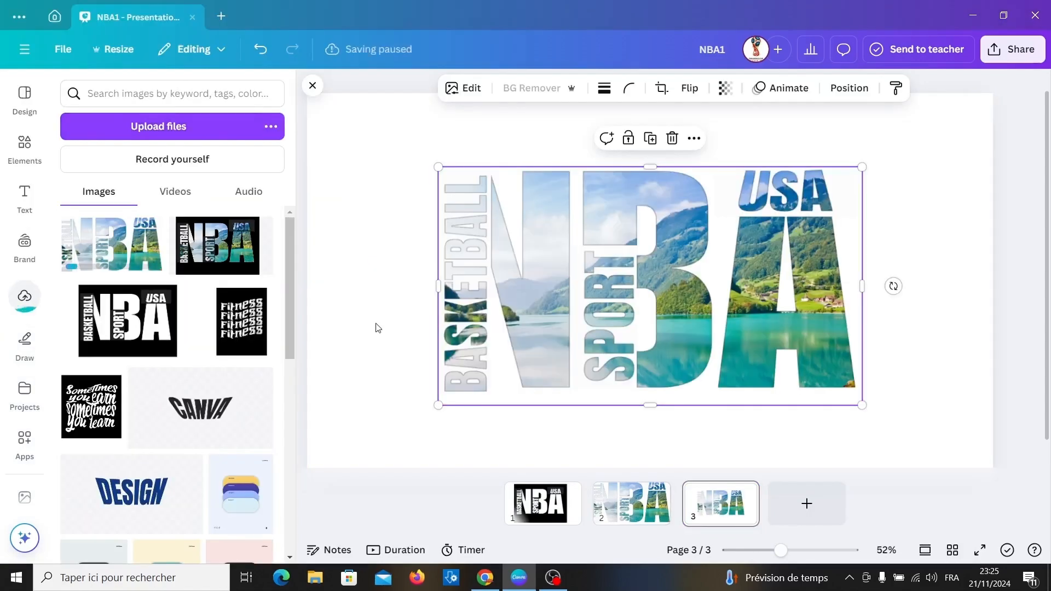
click(358, 316)
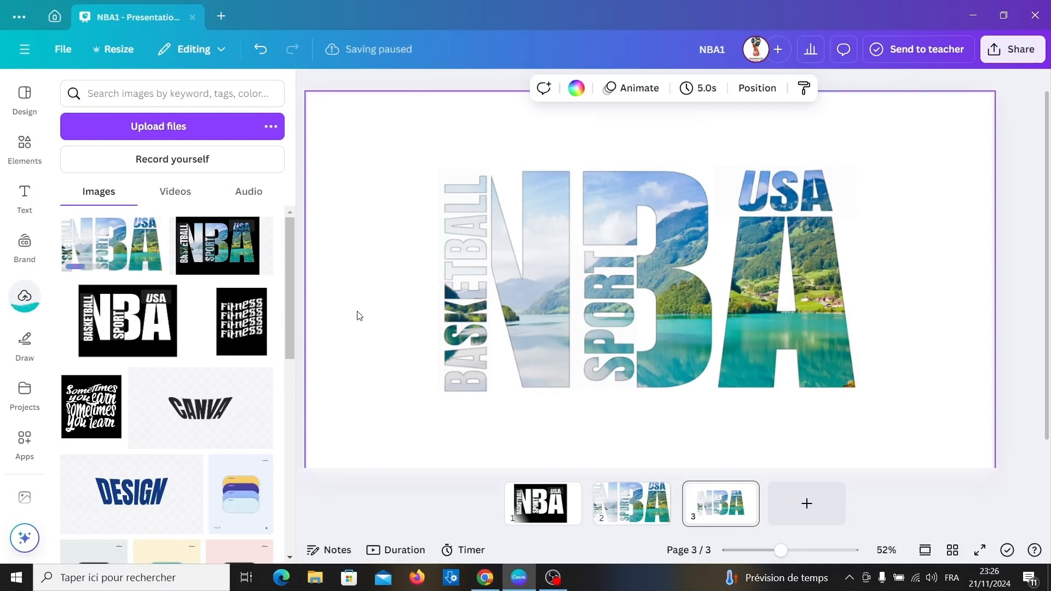
drag(576, 242, 509, 211)
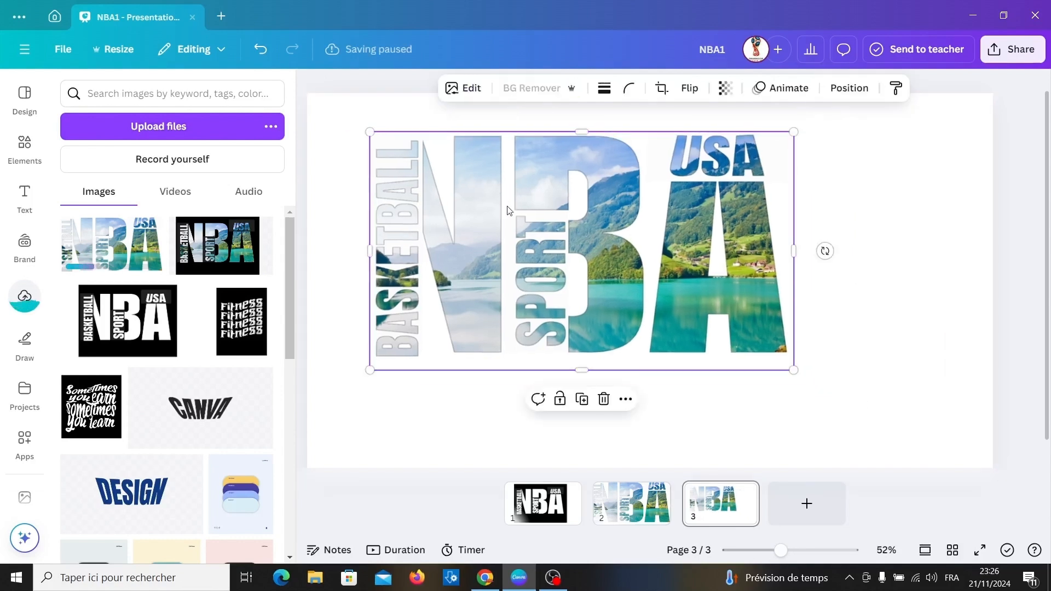
- Add the plain white hoodie from the Apparel mockups to page 3 and enlarge it to nearly the page's height
click(24, 143)
click(131, 95)
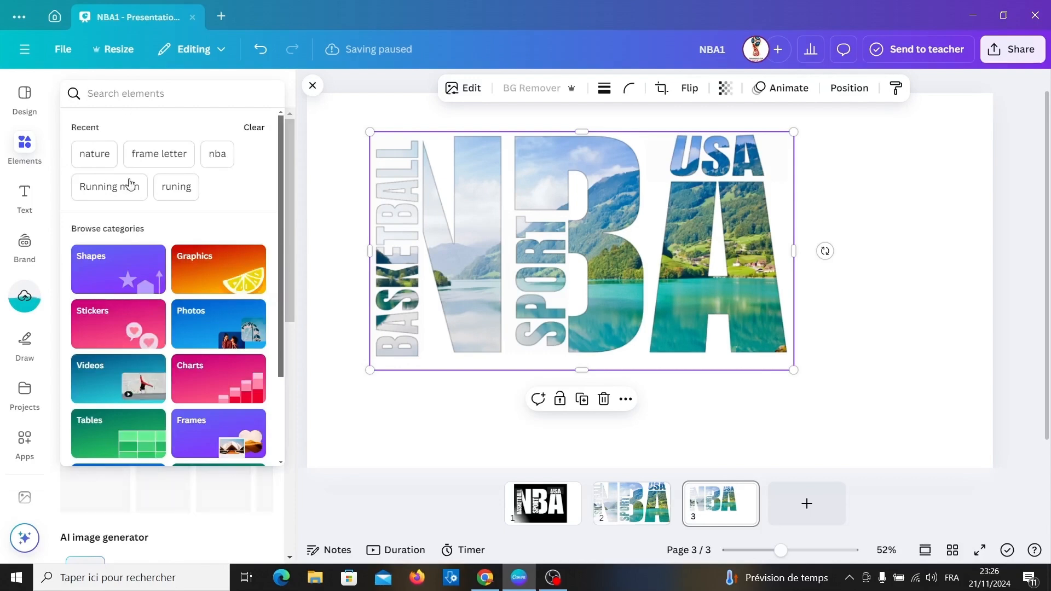
scroll(195, 400, down, 2)
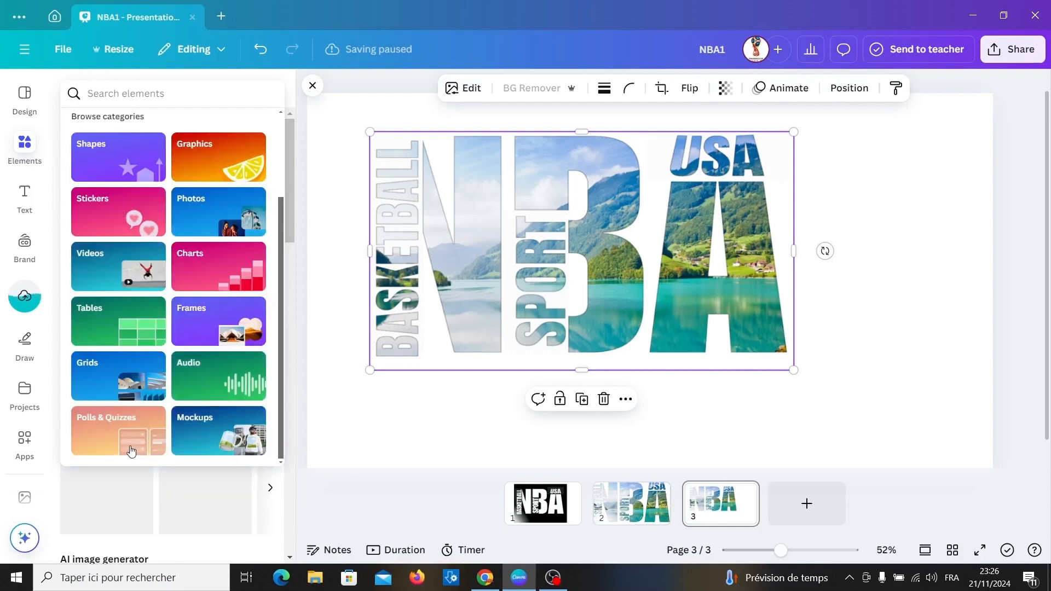
click(195, 429)
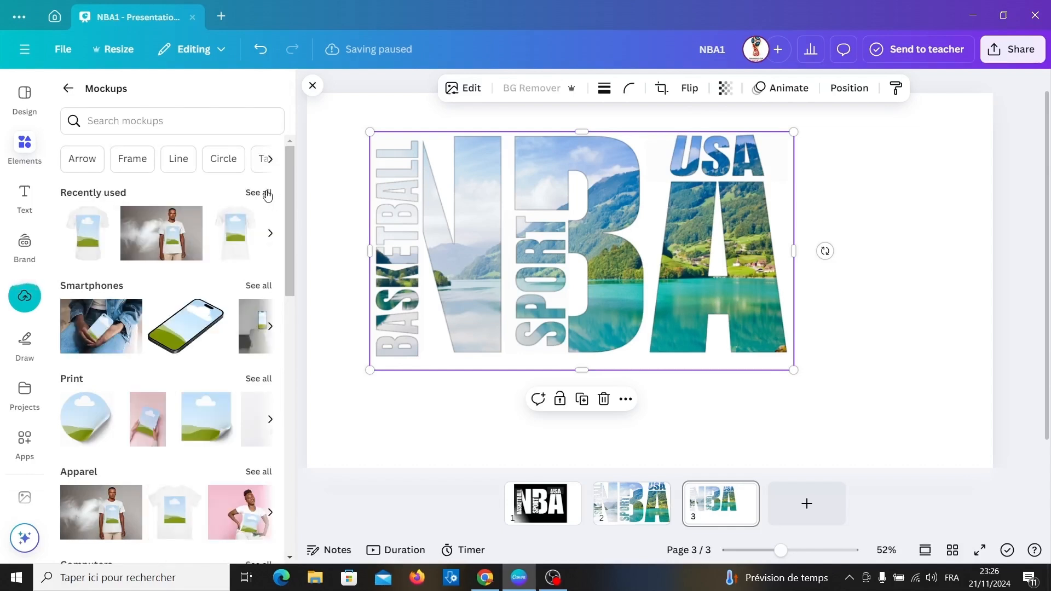
click(258, 474)
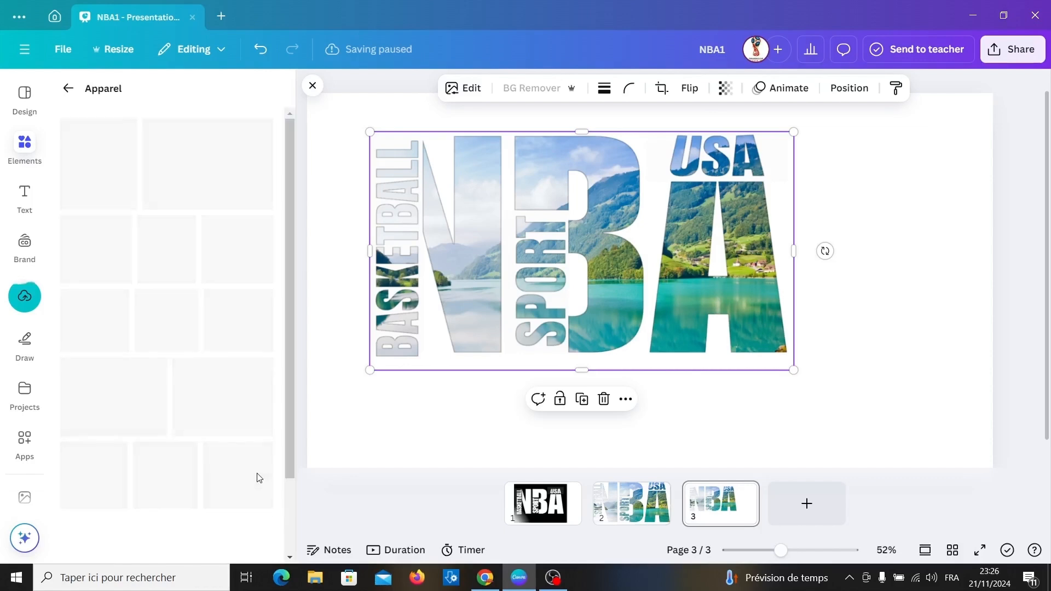
click(288, 370)
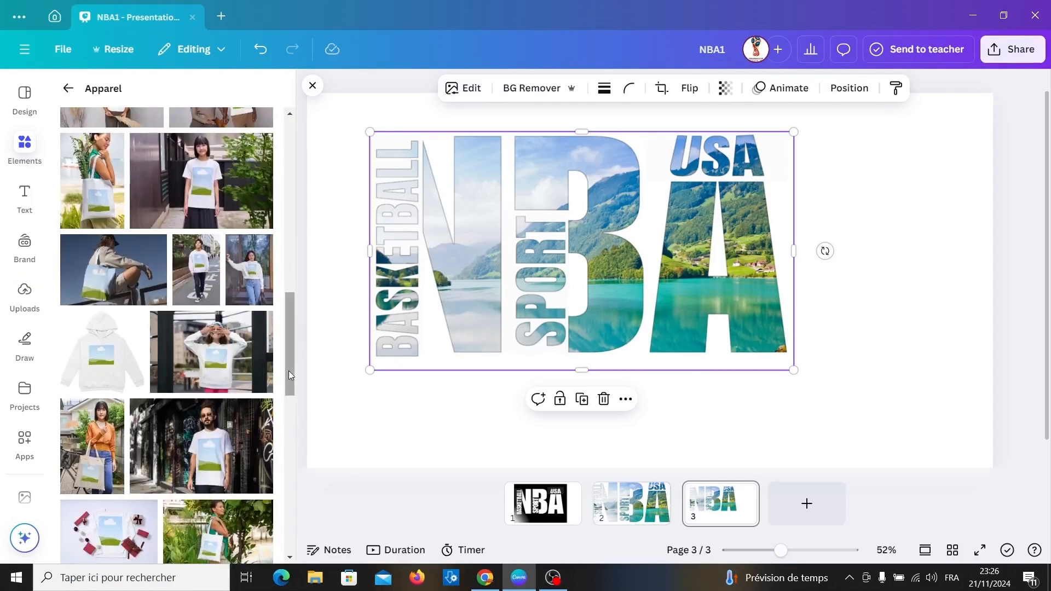
click(103, 358)
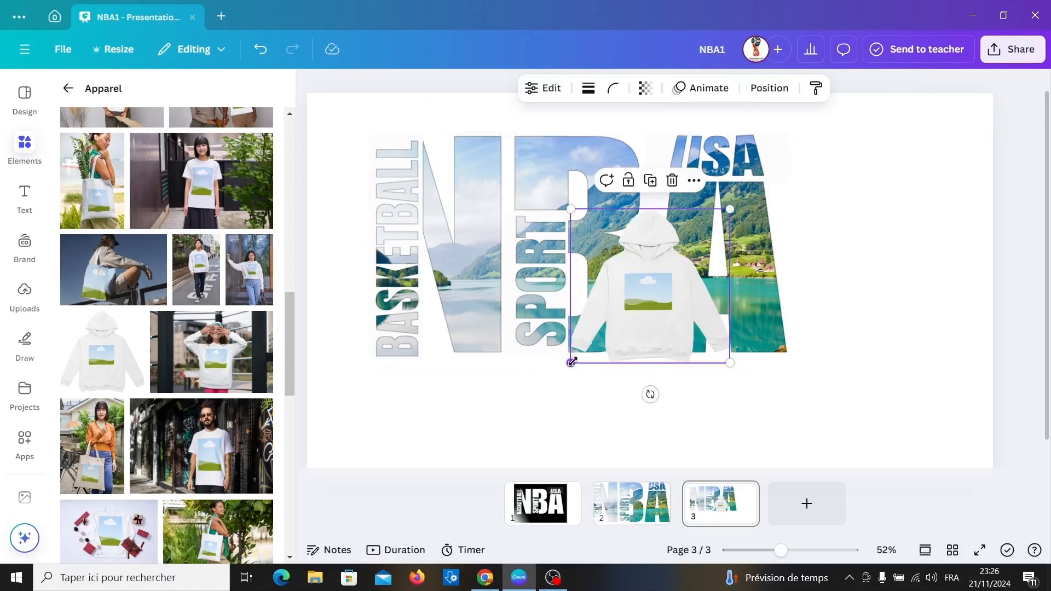
drag(570, 362, 472, 458)
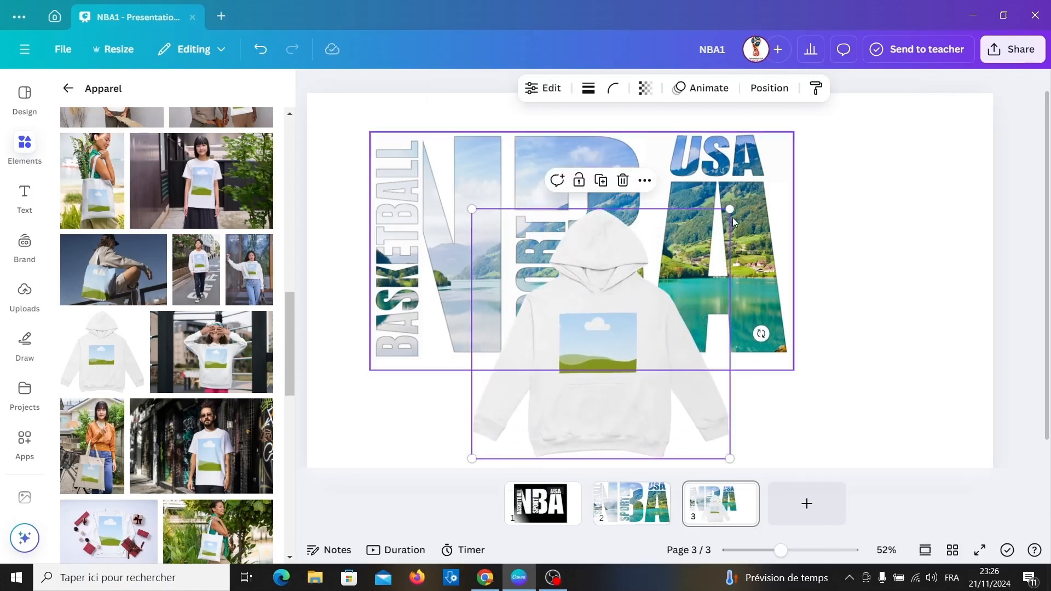
drag(748, 206, 887, 163)
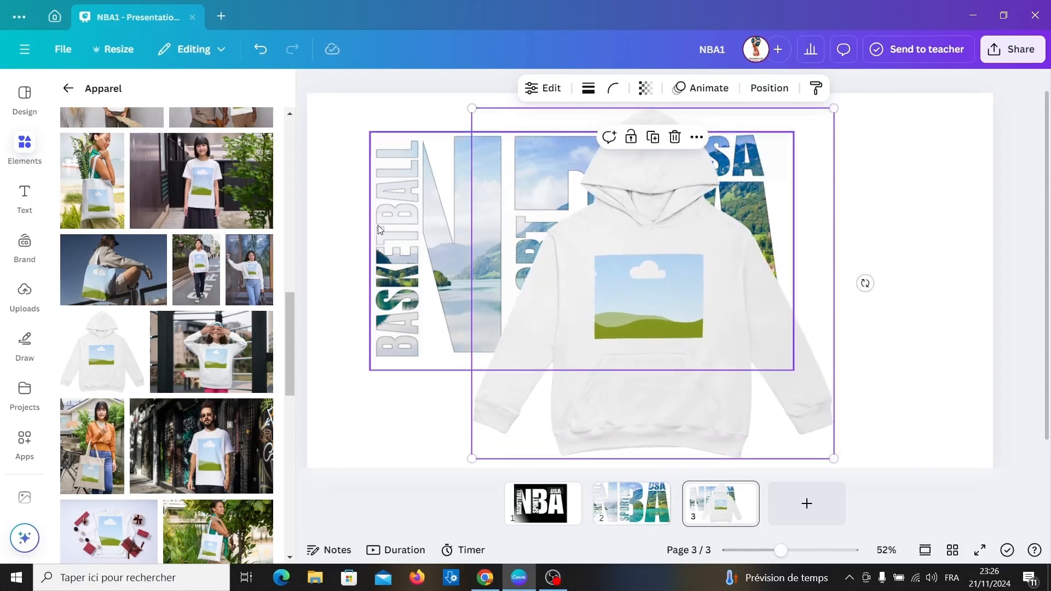
- Place the nature-filled NBA image into the hoodie mockup's design area and deselect the mockup
click(401, 226)
drag(401, 225, 615, 284)
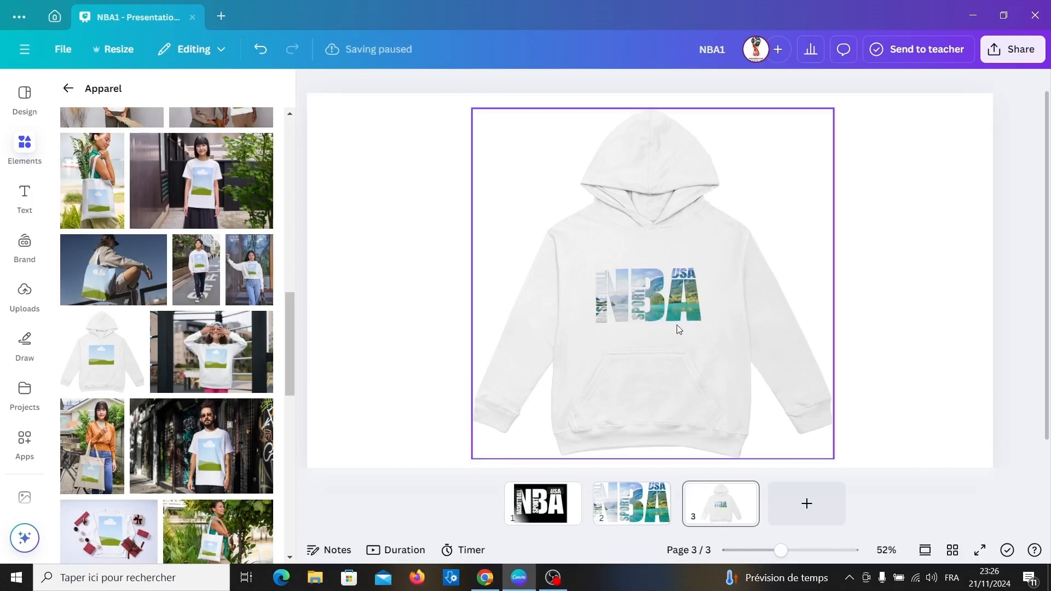
click(405, 329)
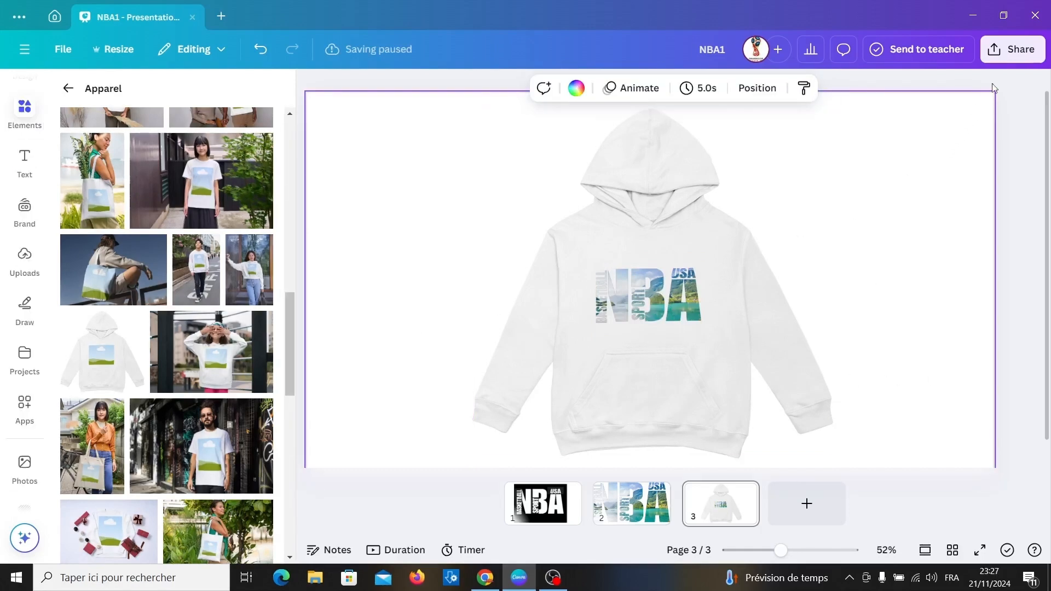